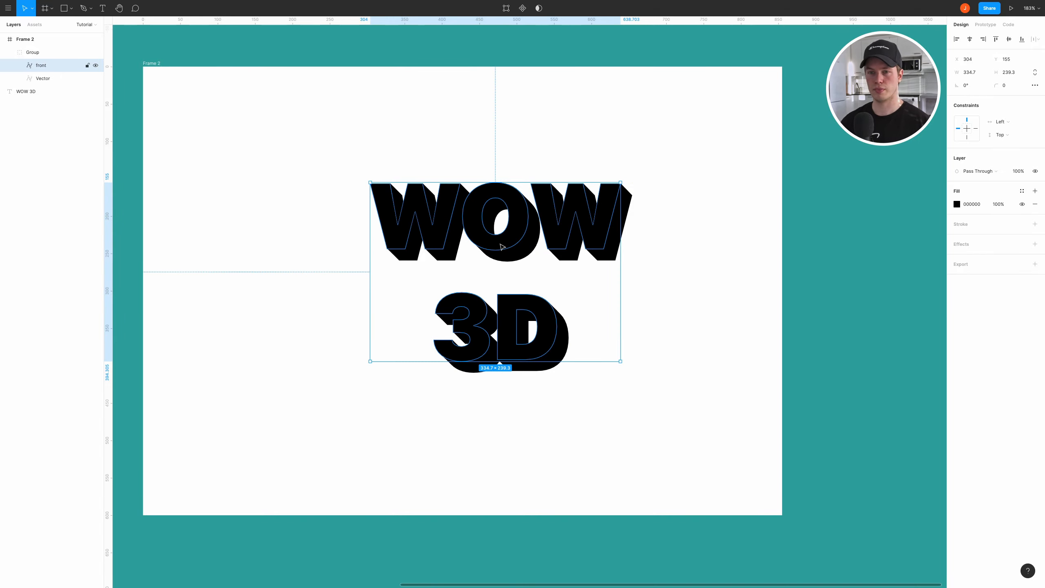
Step: Rename the Vector layer inside the group as roto
double_click(43, 79)
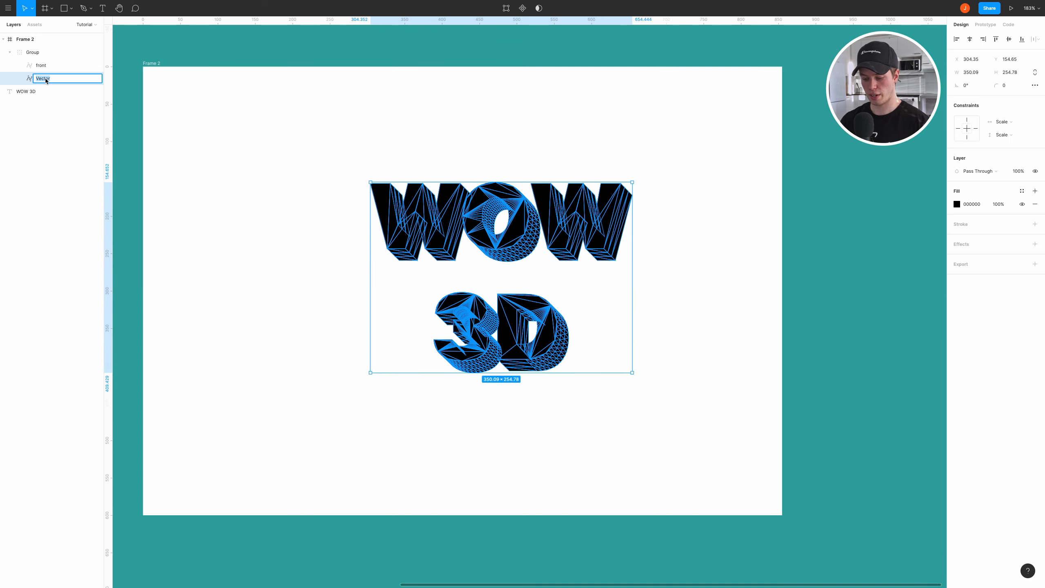
type("roto")
key("Return")
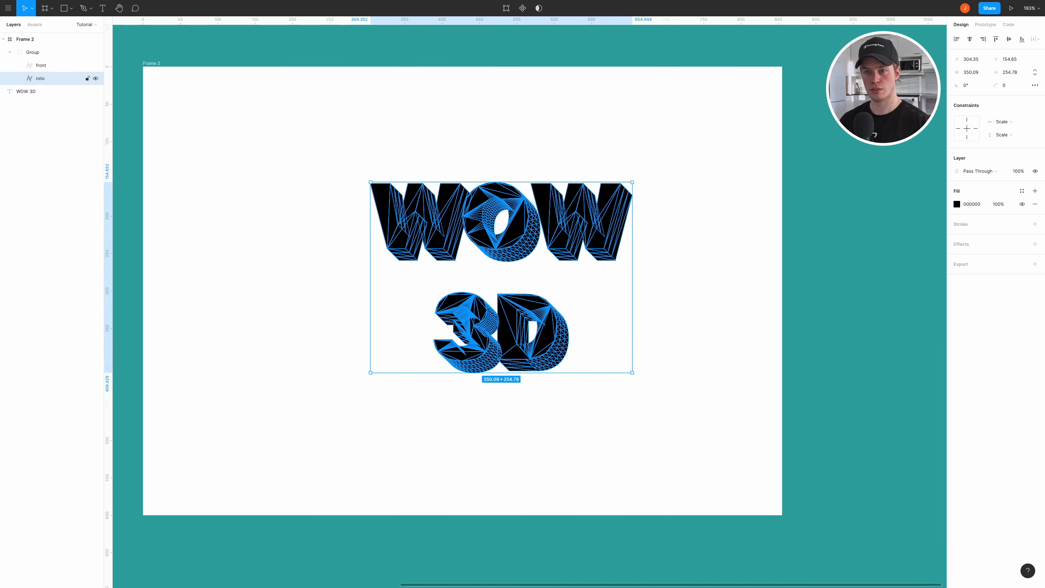
Step: Move the lettering group and center it horizontally and vertically in Frame 2
left_click(40, 52)
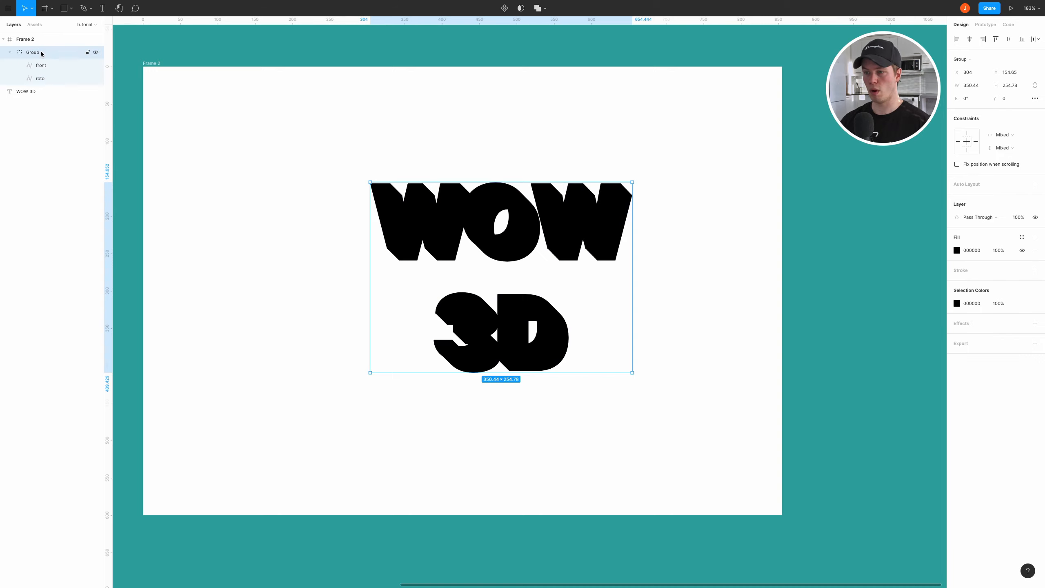
left_click_drag(516, 251, 483, 237)
key("alt+h")
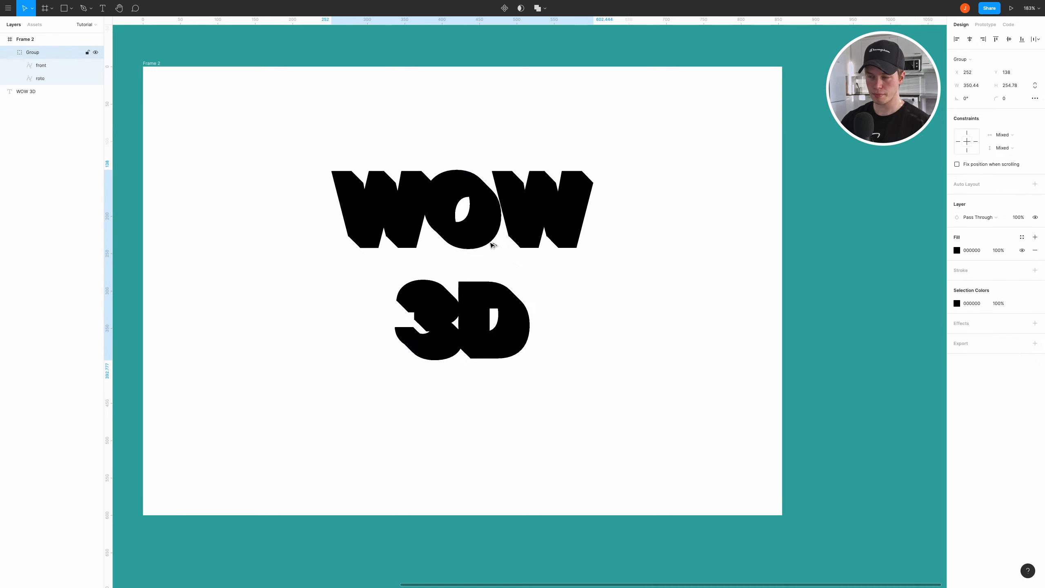
key("alt+v")
Step: Set the front layer's fill to the light grey E9E9E9
double_click(498, 242)
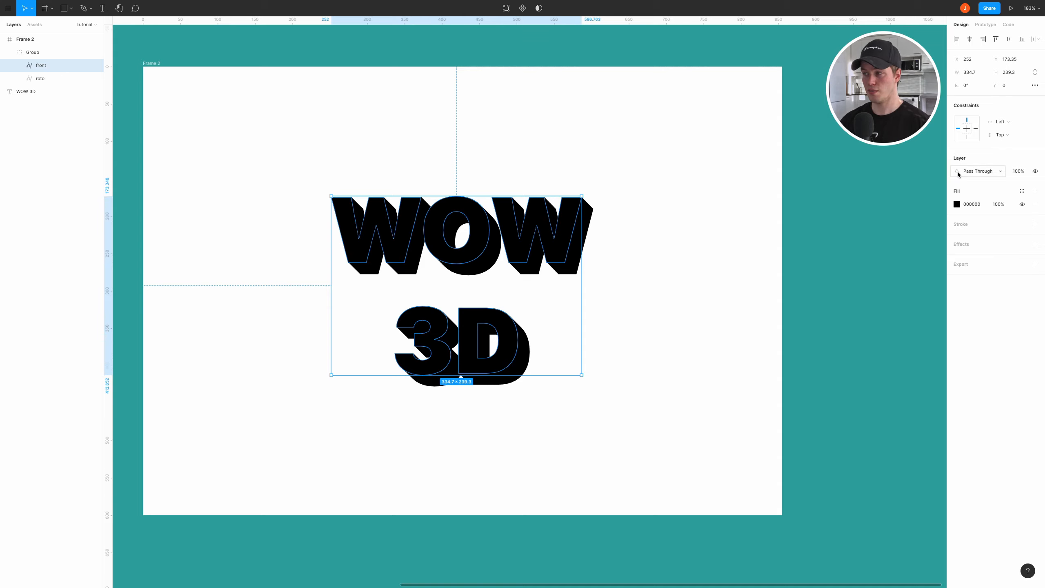
left_click(957, 204)
left_click_drag(872, 250, 838, 226)
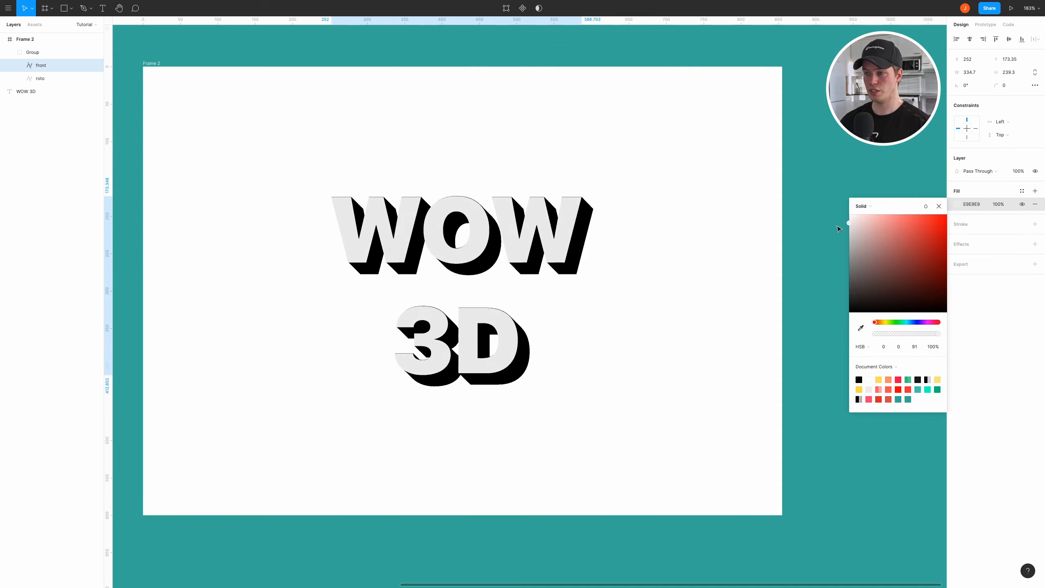
left_click(939, 206)
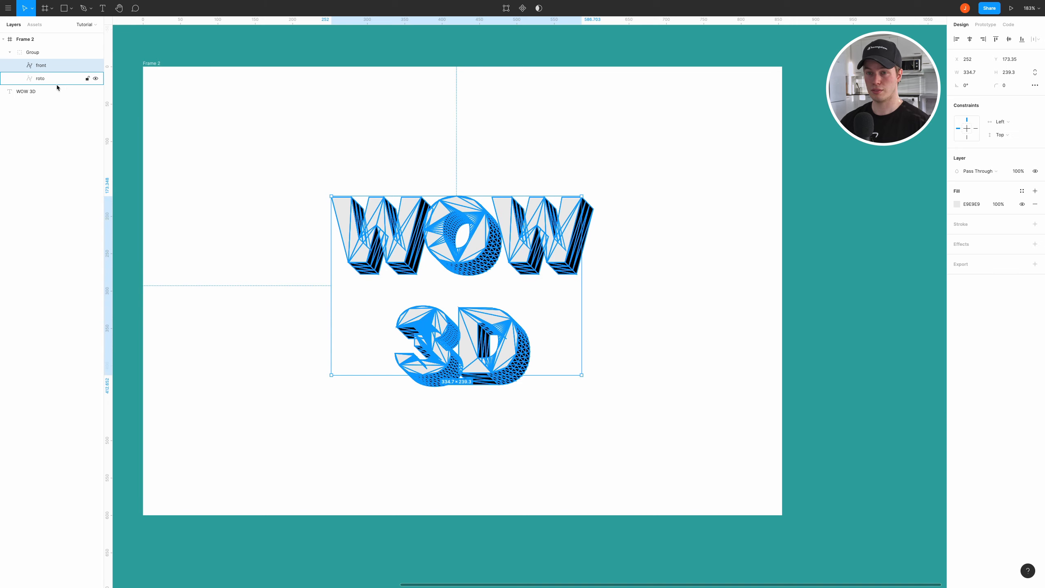
Step: Set the roto layer's fill to the muted pink DEADAD
left_click(38, 79)
left_click(957, 204)
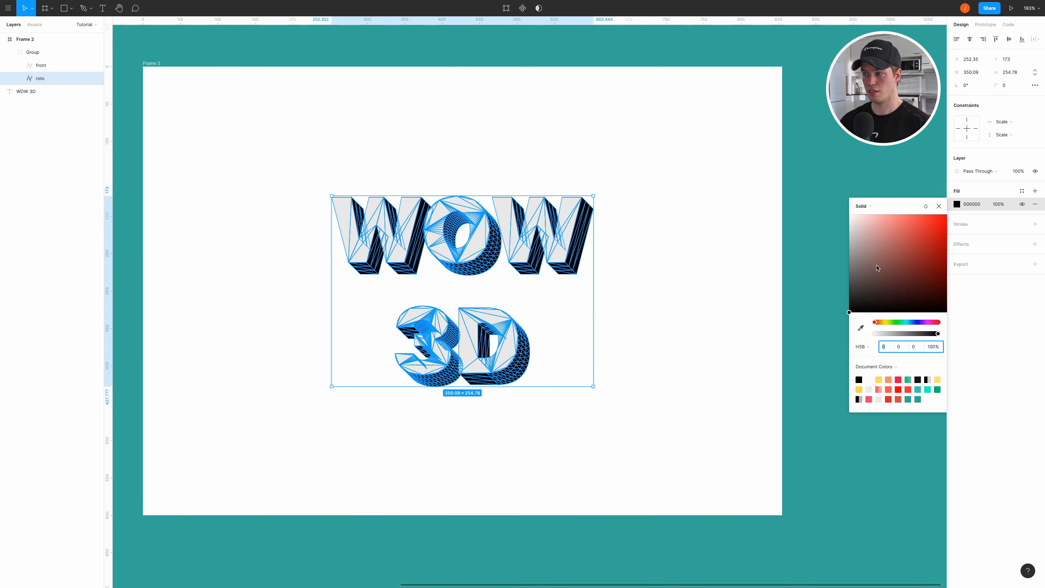
left_click_drag(876, 268, 870, 229)
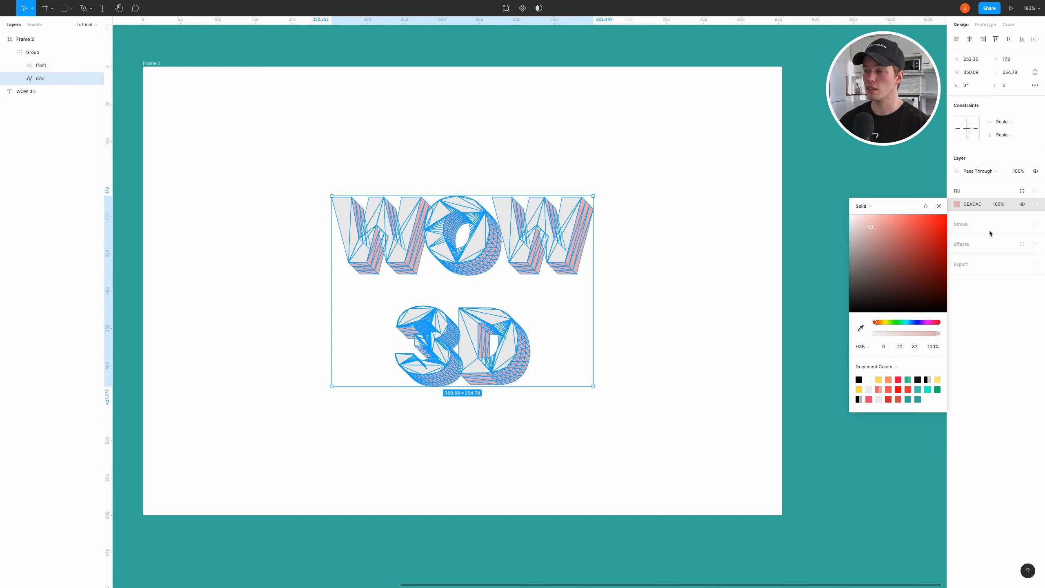
left_click(936, 208)
scroll(659, 245, "down", 2)
scroll(372, 188, "up", 3)
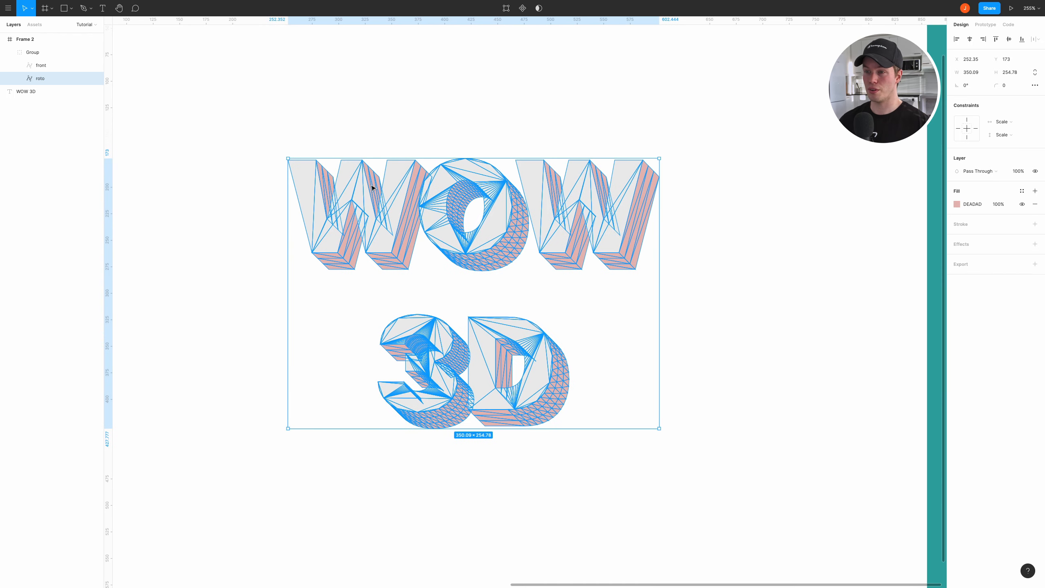
Step: Shift the front layer slightly up to Y 173 so its top lines up with the roto layer
left_click(39, 65)
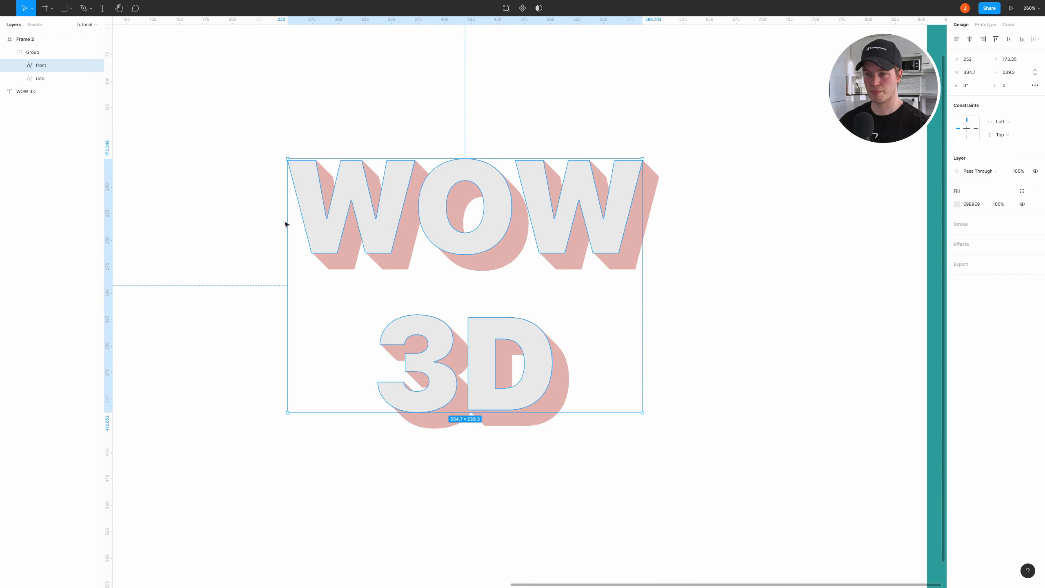
scroll(338, 196, "up", 2)
left_click_drag(344, 201, 345, 191)
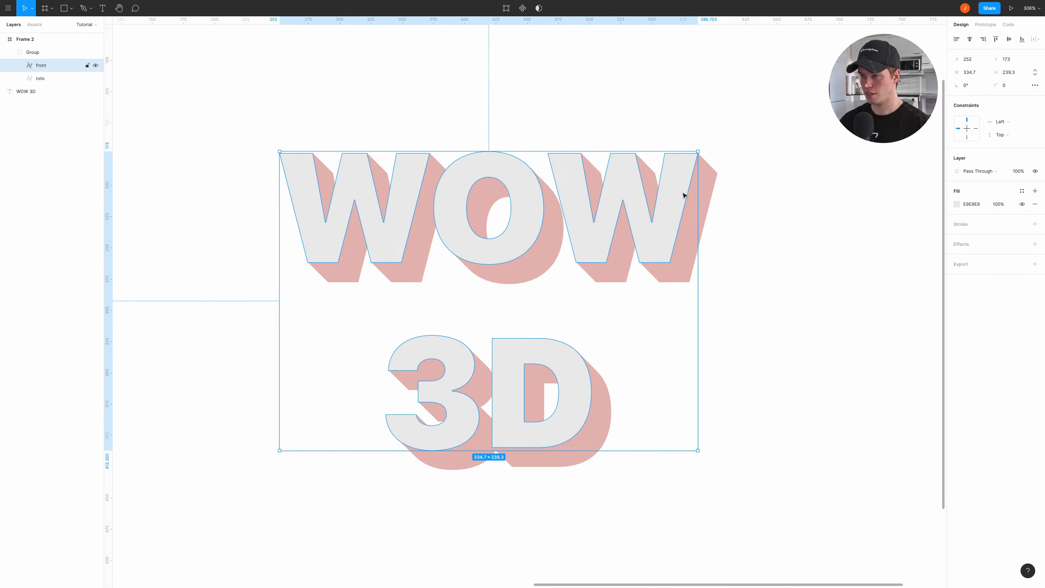
scroll(683, 194, "right", 2)
scroll(637, 196, "up", 5)
scroll(625, 174, "down", 5)
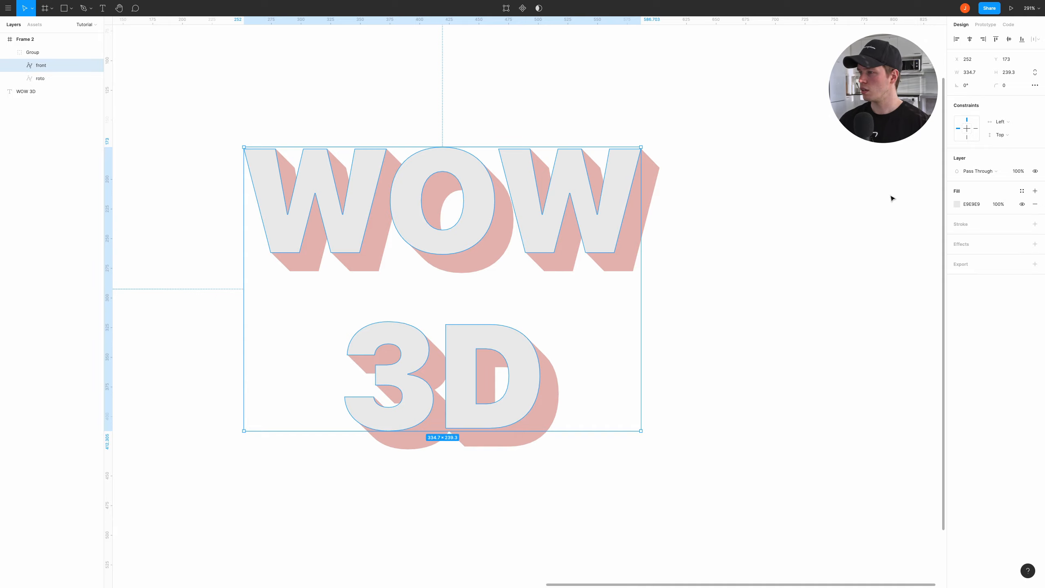
Step: Set the front layer's fill to white, FFFFFF
left_click(957, 204)
left_click_drag(860, 224, 821, 208)
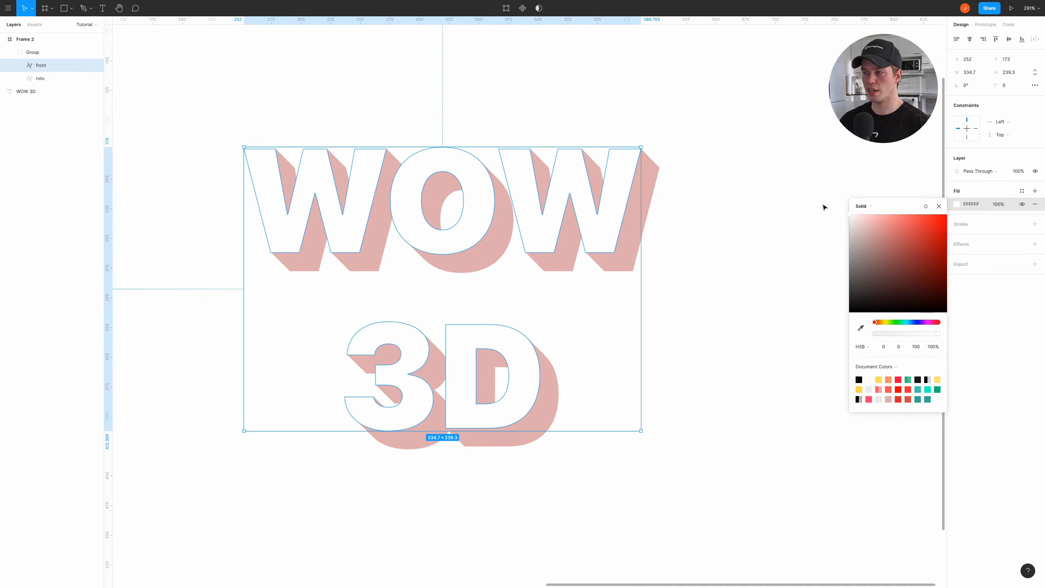
left_click(939, 206)
Step: Add a black stroke with a weight of 3 to the front layer
left_click(959, 225)
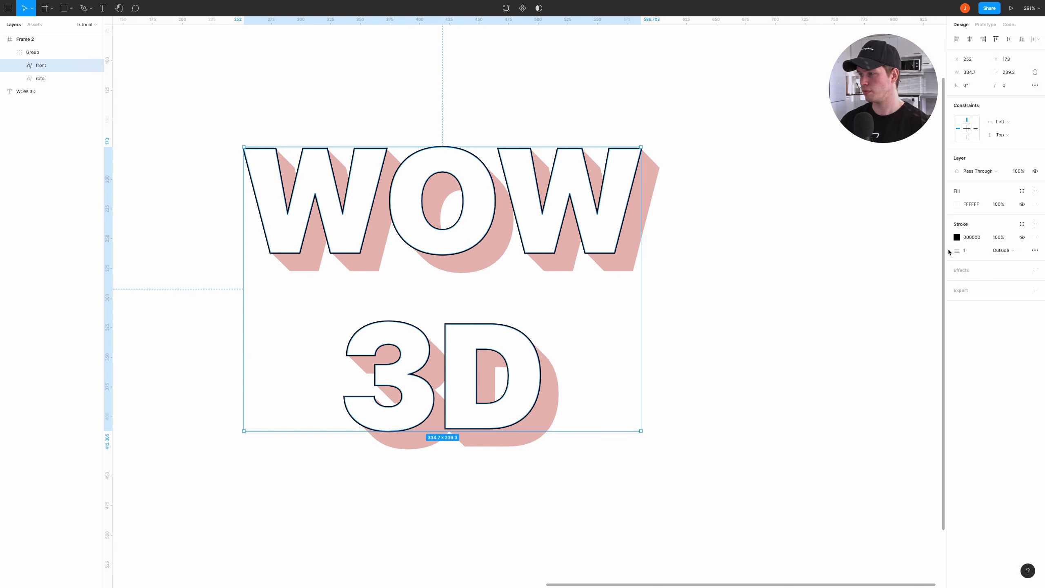
left_click(972, 254)
type("3")
key("Return")
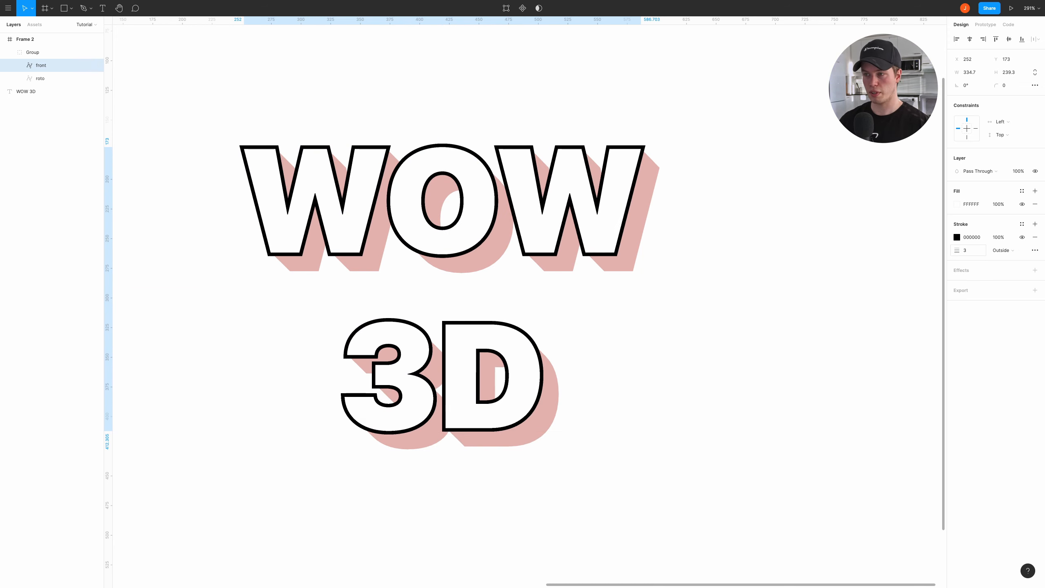
scroll(788, 270, "left", 2)
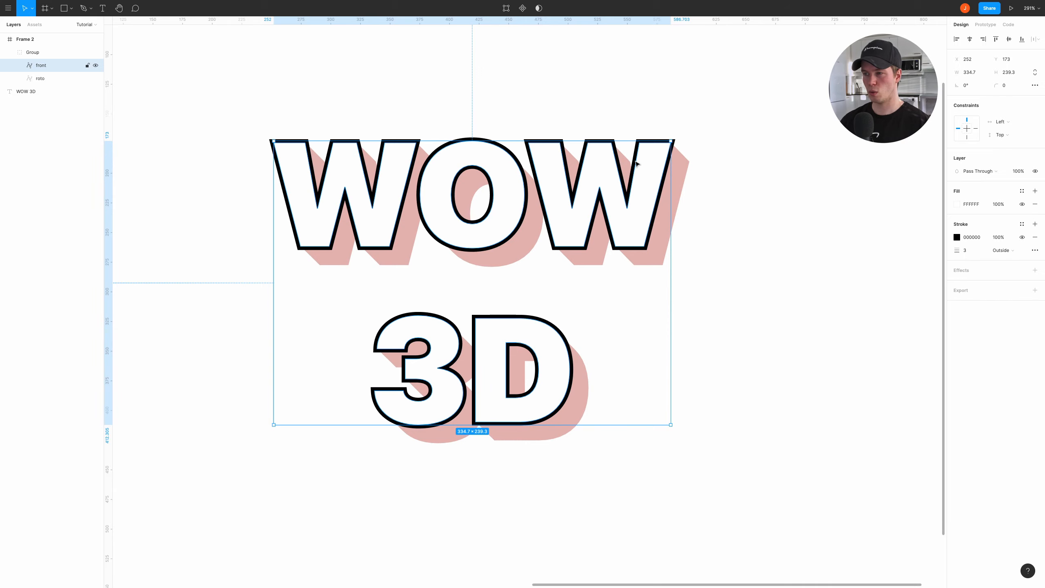
Step: Compare the Inside and Center stroke positions on the front layer and settle on Center
left_click(1008, 251)
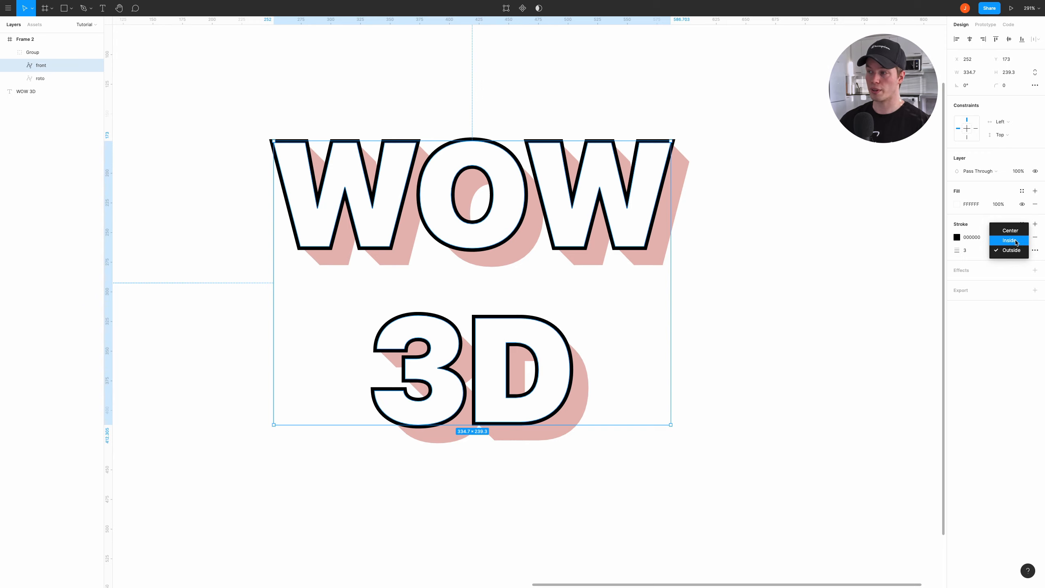
left_click(1011, 241)
left_click(1011, 250)
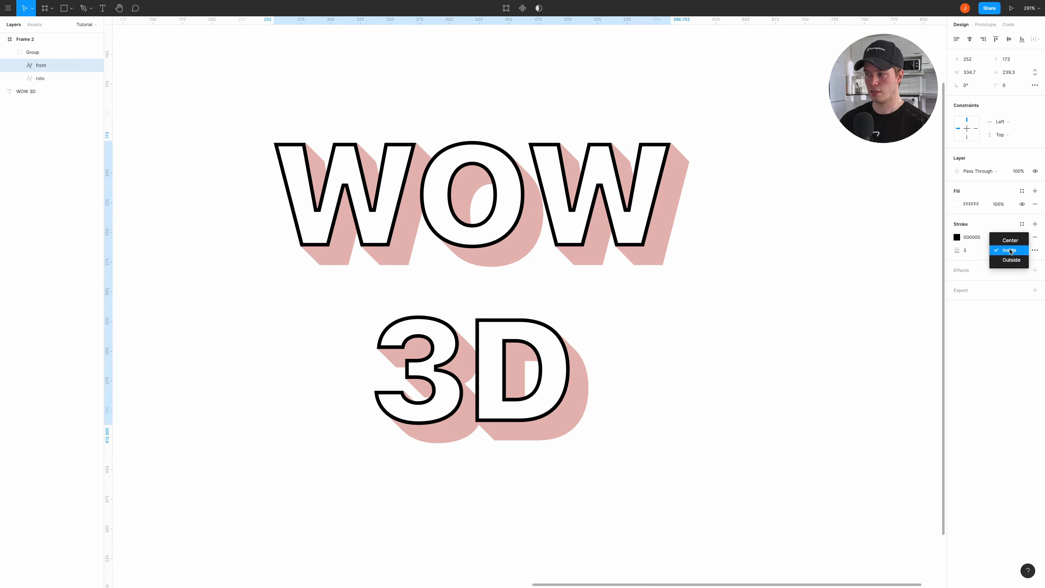
left_click(1012, 238)
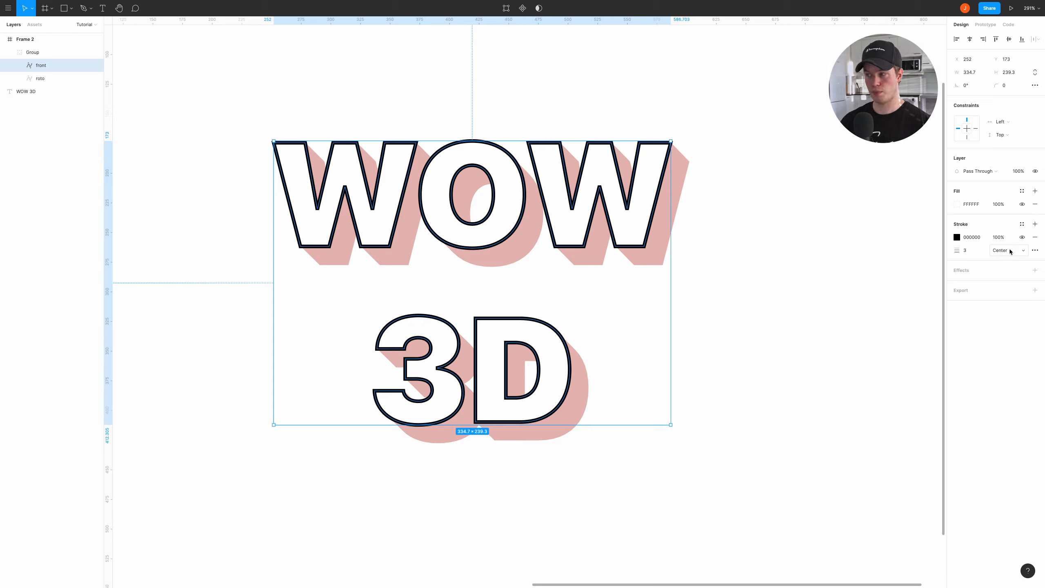
left_click(1010, 251)
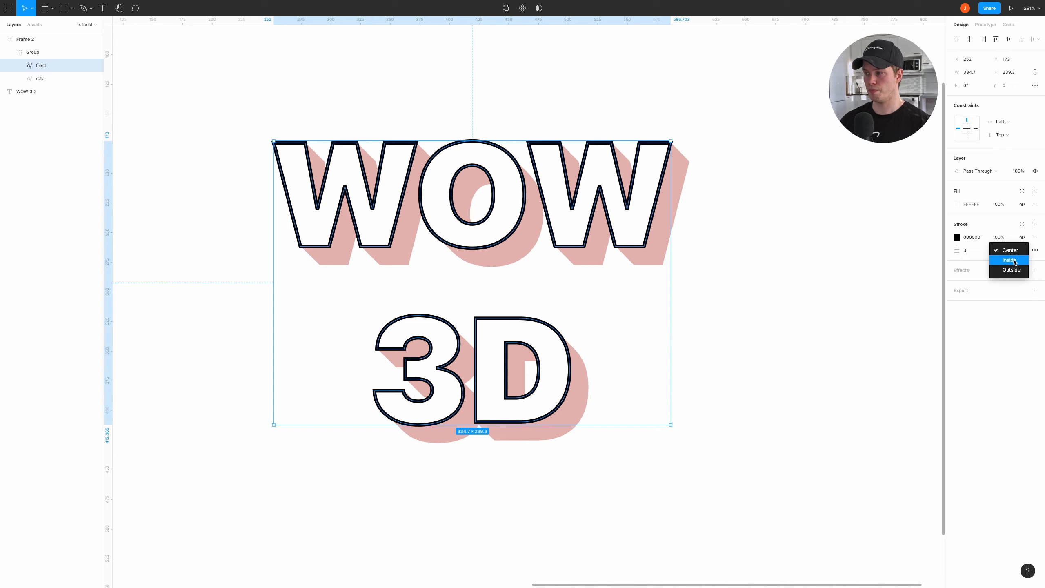
left_click(1013, 260)
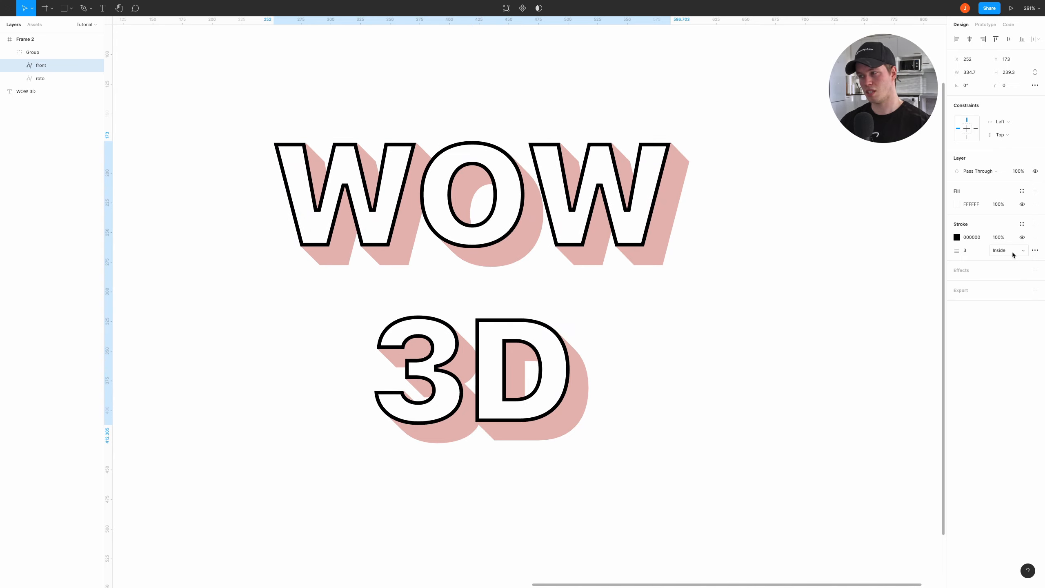
left_click(1011, 250)
left_click(1011, 241)
Step: Try the Round join on the front layer's stroke, and set the join to Bevel in the advanced stroke settings
left_click(1035, 250)
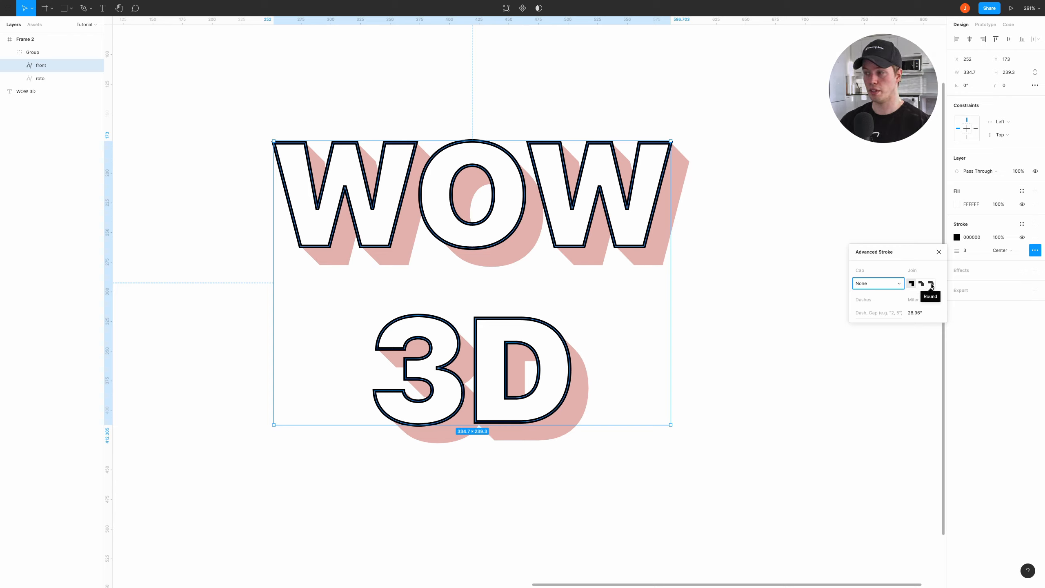
left_click(932, 286)
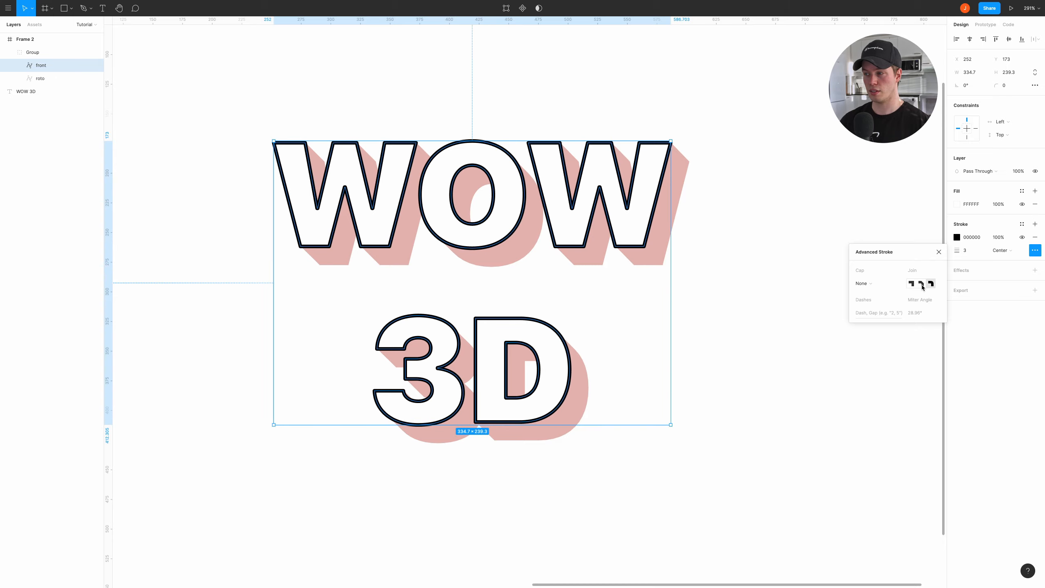
left_click(923, 285)
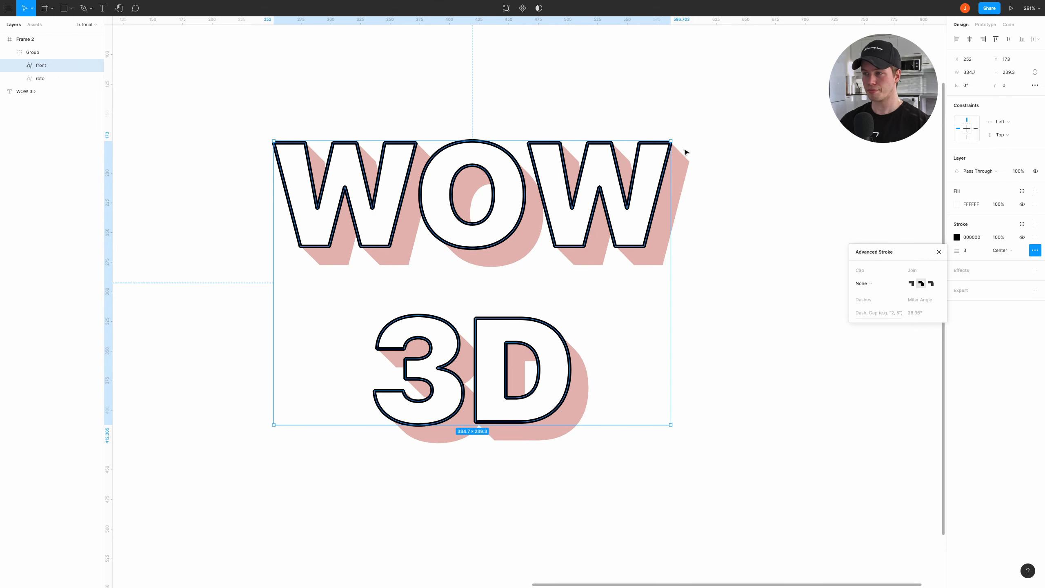
scroll(685, 152, "up", 5)
scroll(659, 147, "down", 5)
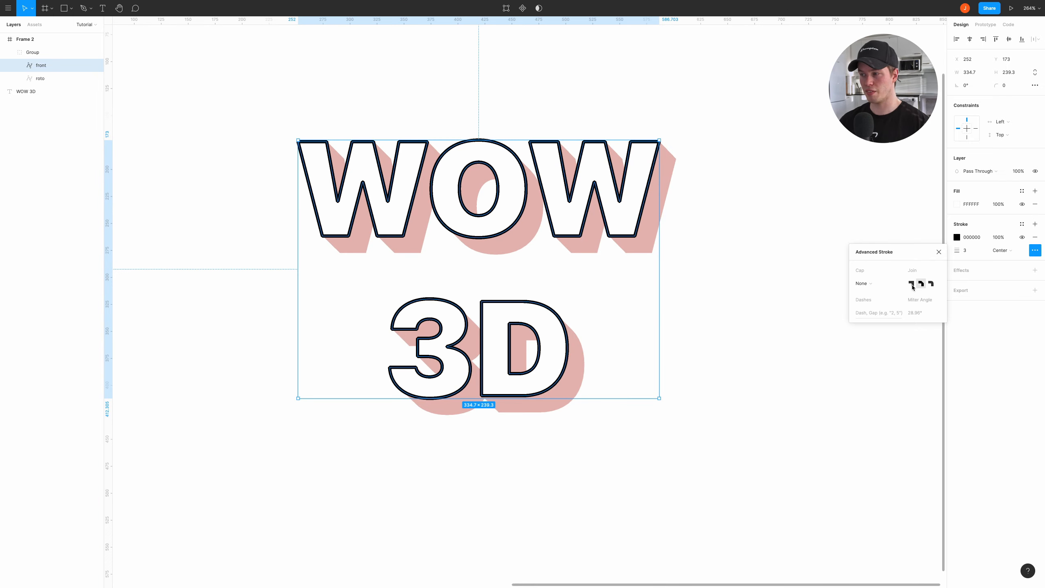
left_click(940, 252)
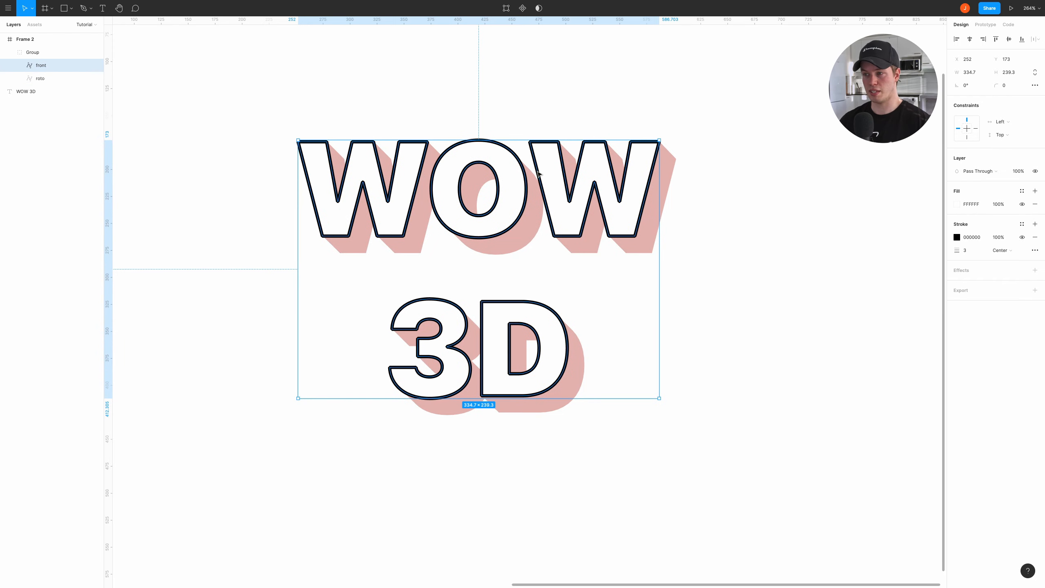
Step: Try a black inside stroke with a weight of 1 on the roto layer, and remove it again
left_click(41, 78)
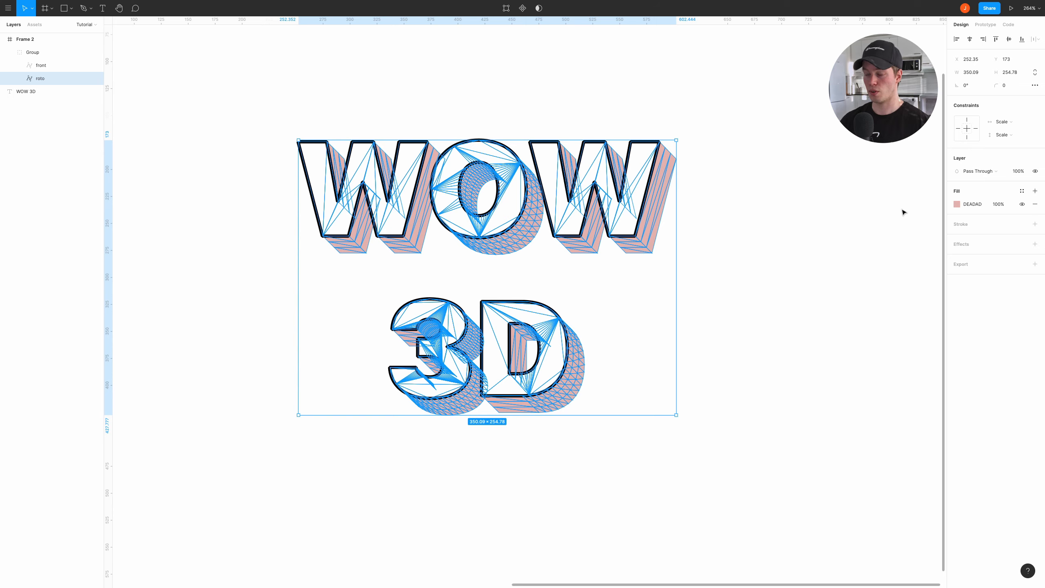
left_click(953, 224)
key("Escape")
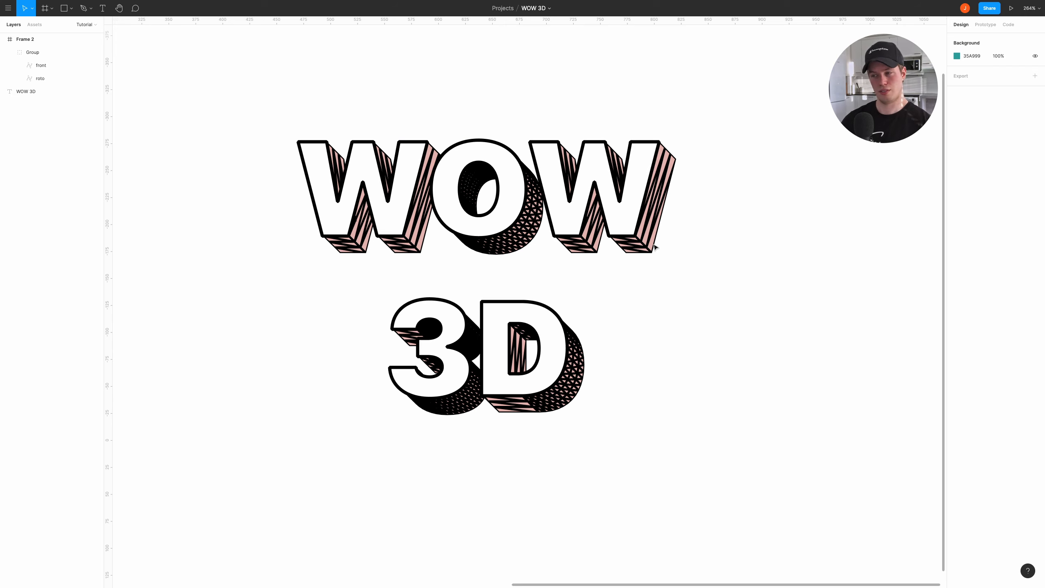
left_click(61, 78)
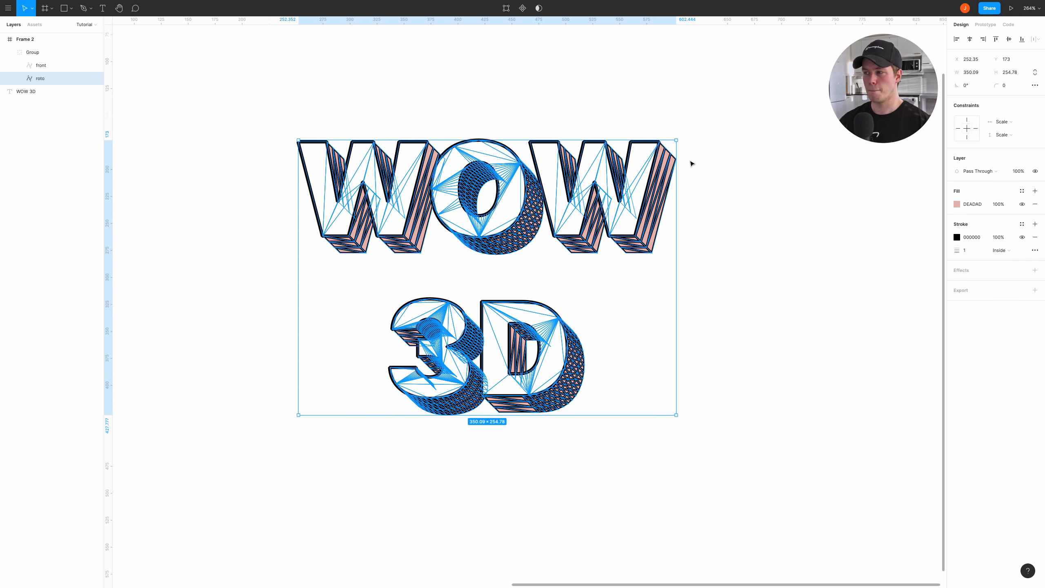
left_click(1035, 238)
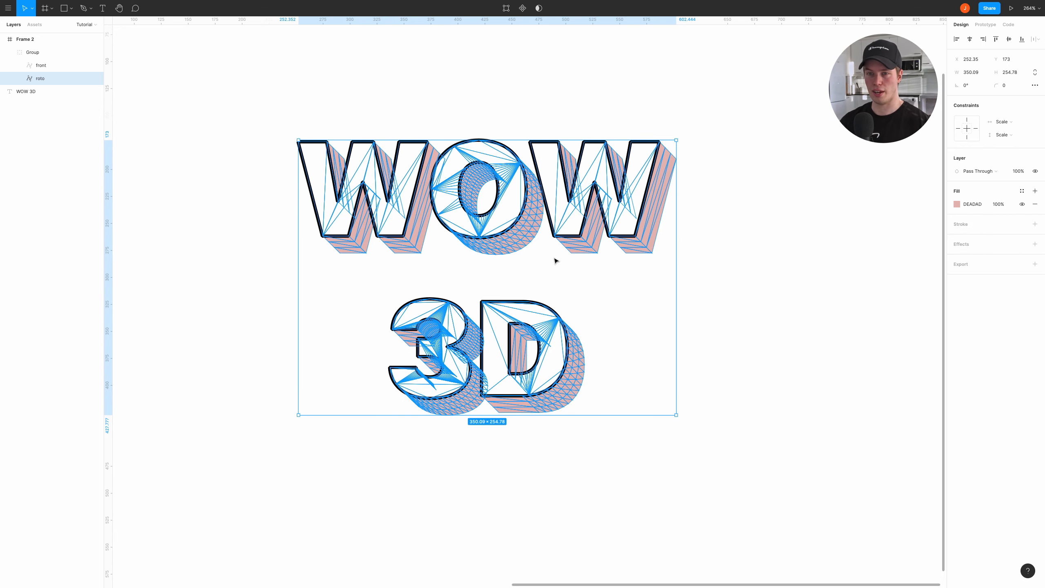
Step: Hide the front layer and draw a rectangle about 229 × 122 over the pink WOW lettering
left_click(96, 65)
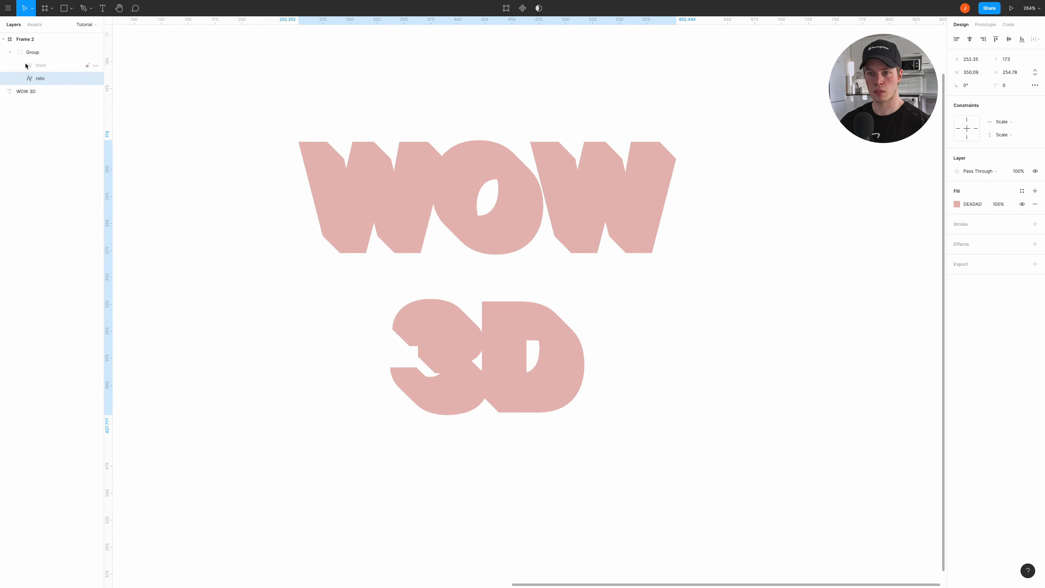
left_click(40, 69)
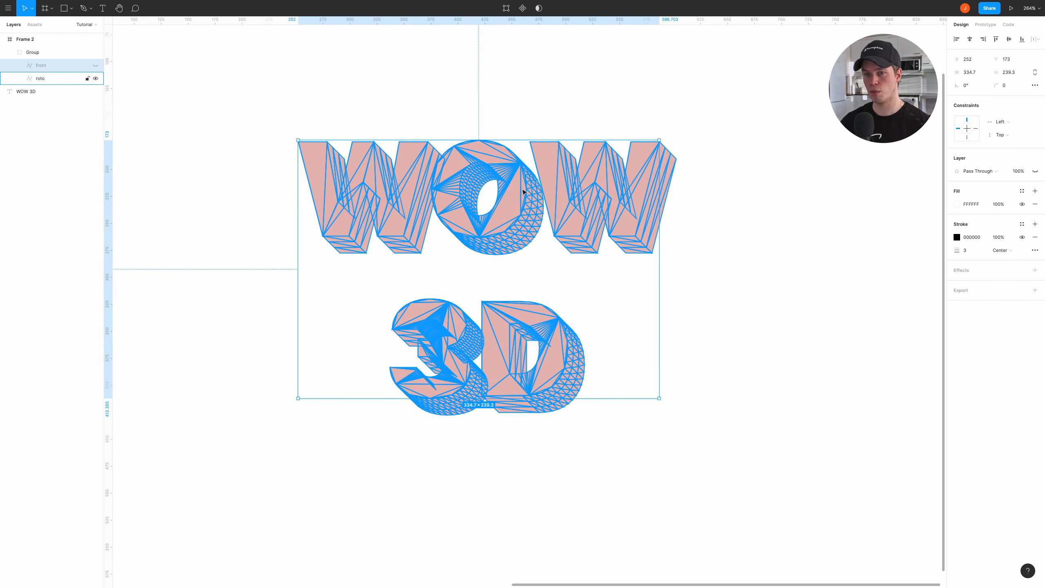
key("r")
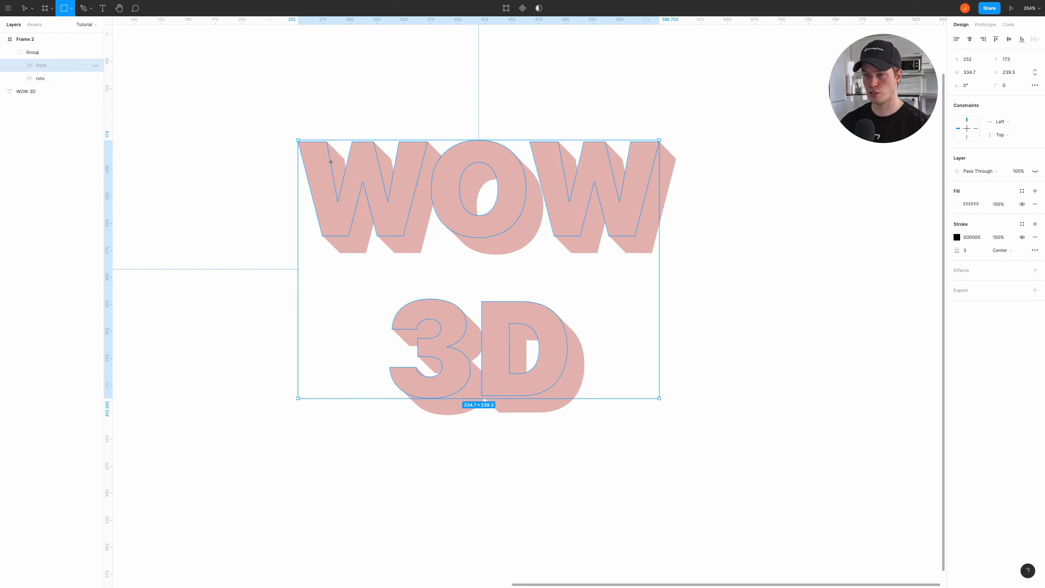
left_click_drag(329, 161, 576, 292)
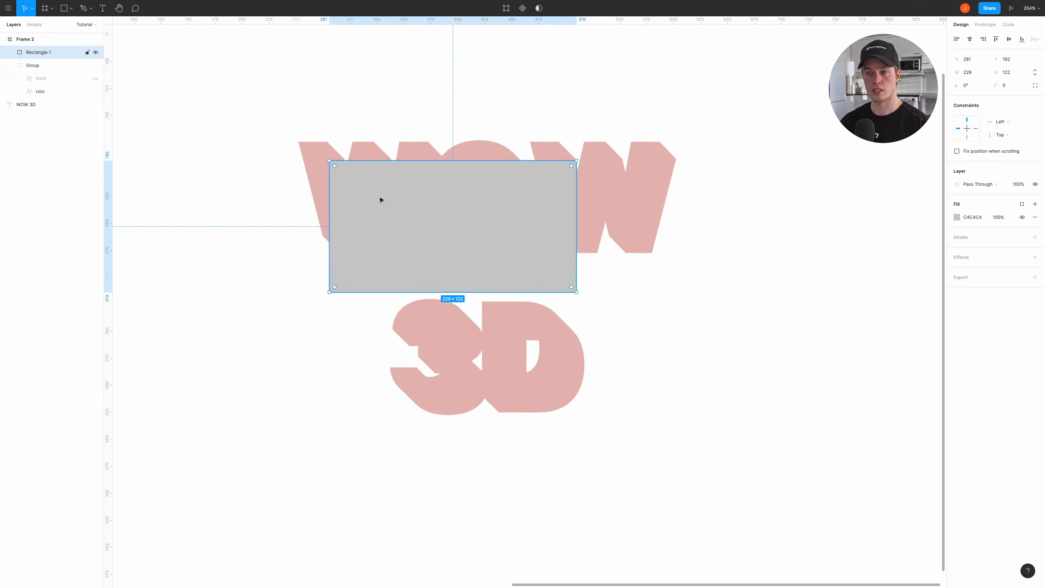
Step: Move the rectangle into the group holding the front and roto layers, and rename that group 3d text
left_click_drag(37, 53, 37, 75)
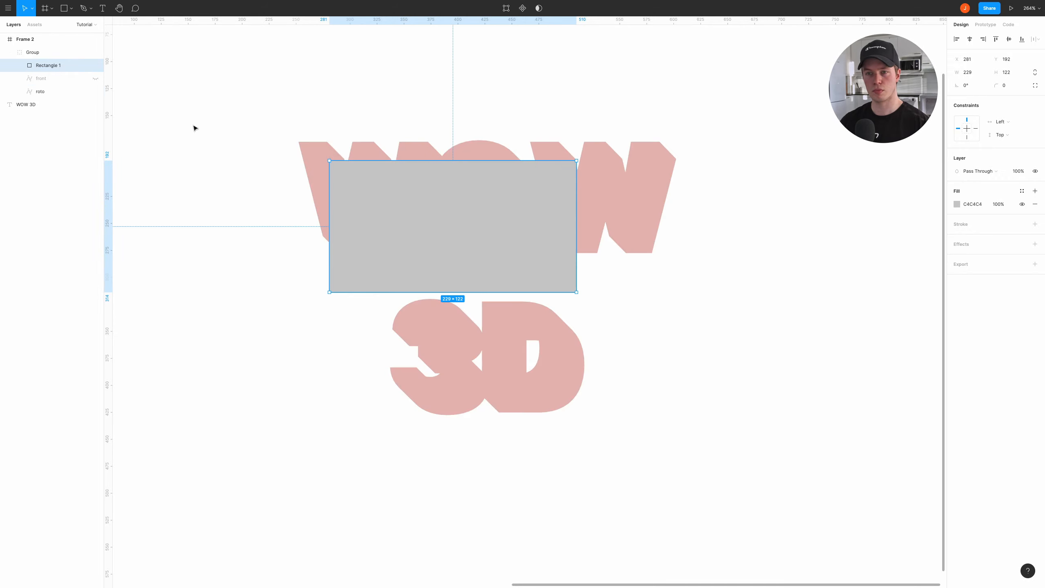
left_click(33, 52)
double_click(37, 52)
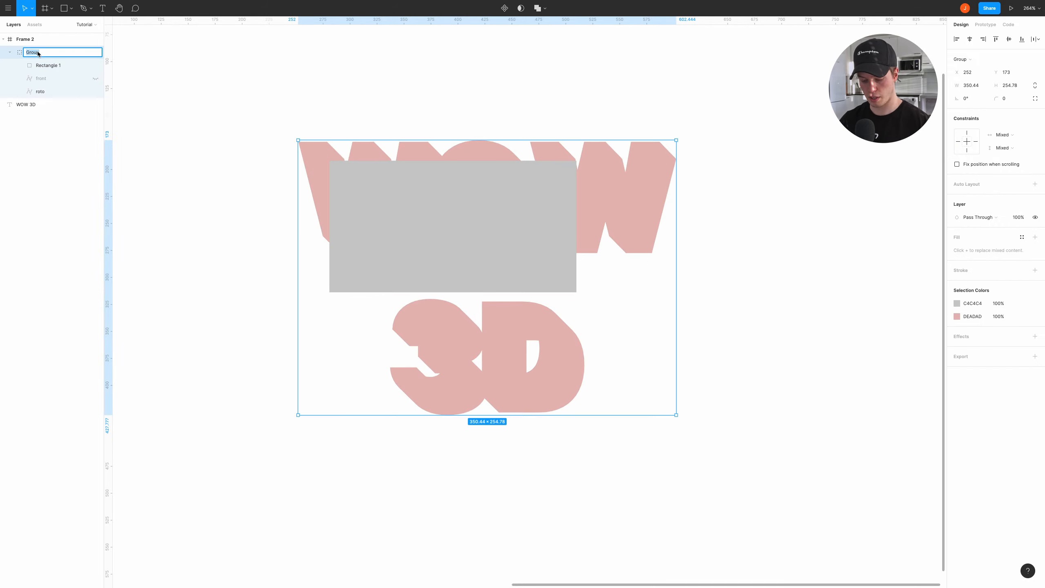
type("3e")
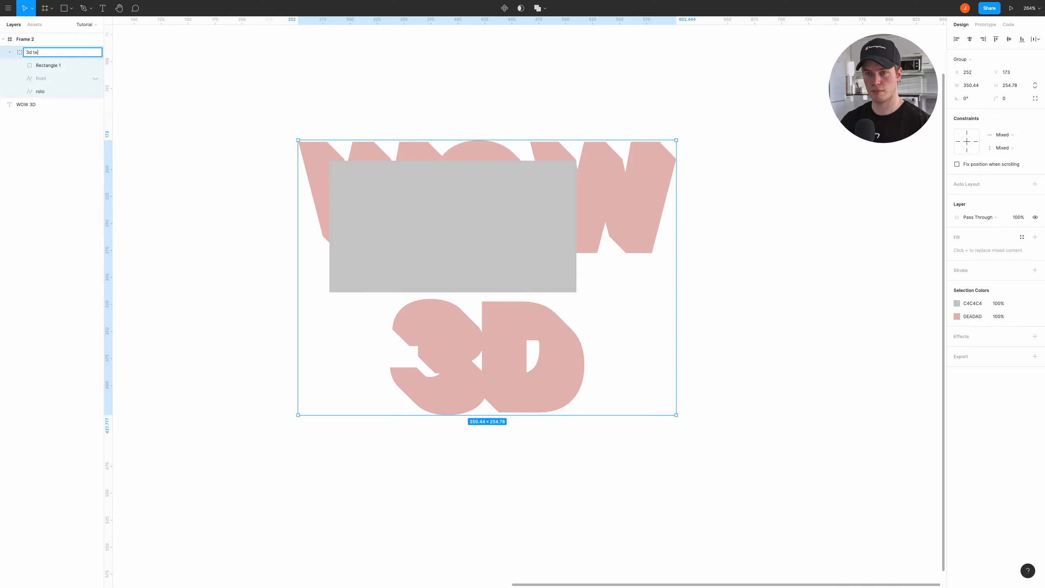
type(" text")
key("Return")
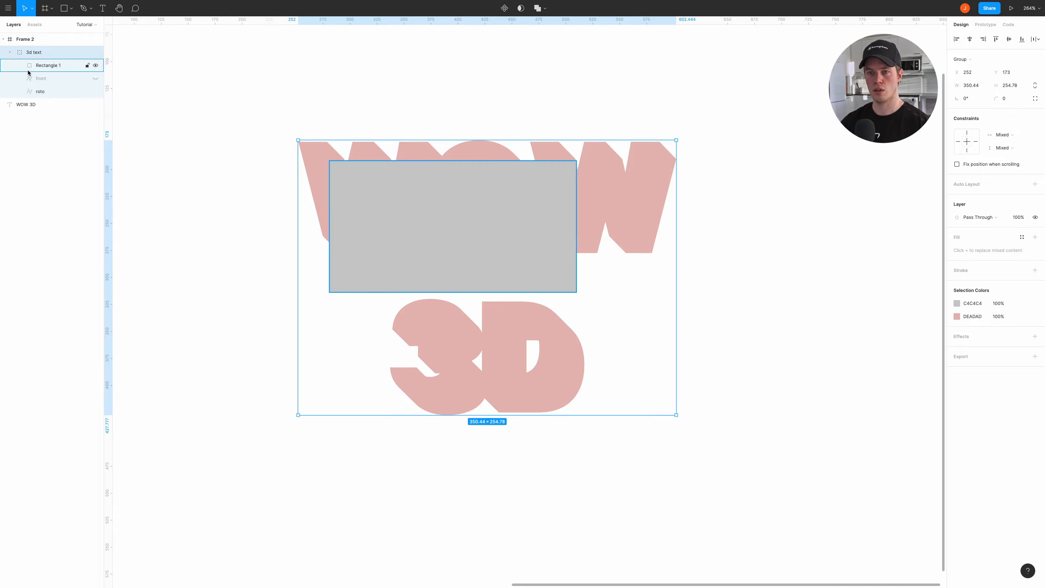
Step: Order the rectangle between the front and roto layers, and fit it over the whole lettering at about 350 × 255
left_click(49, 66)
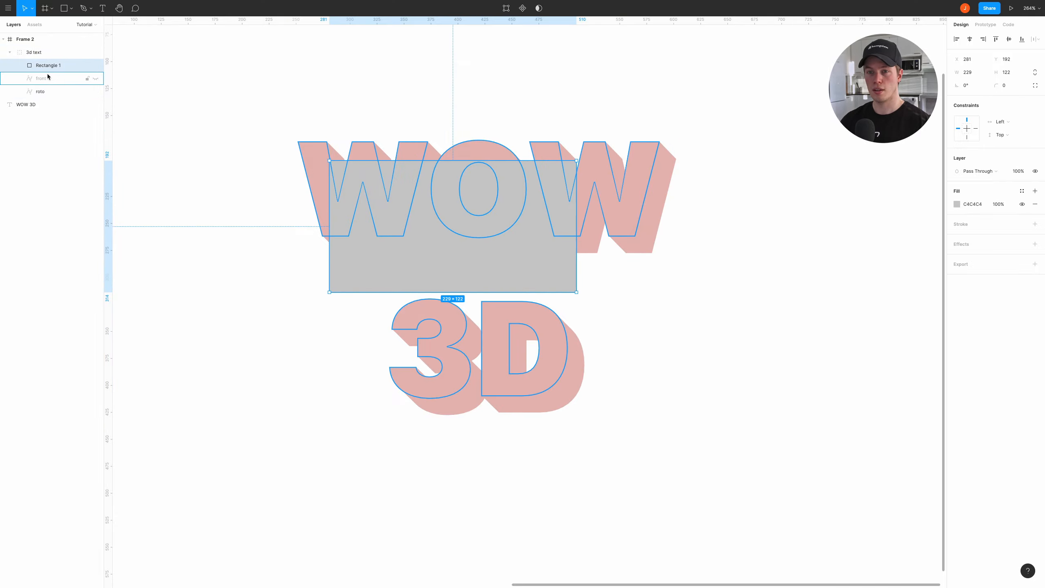
left_click_drag(47, 65, 42, 95)
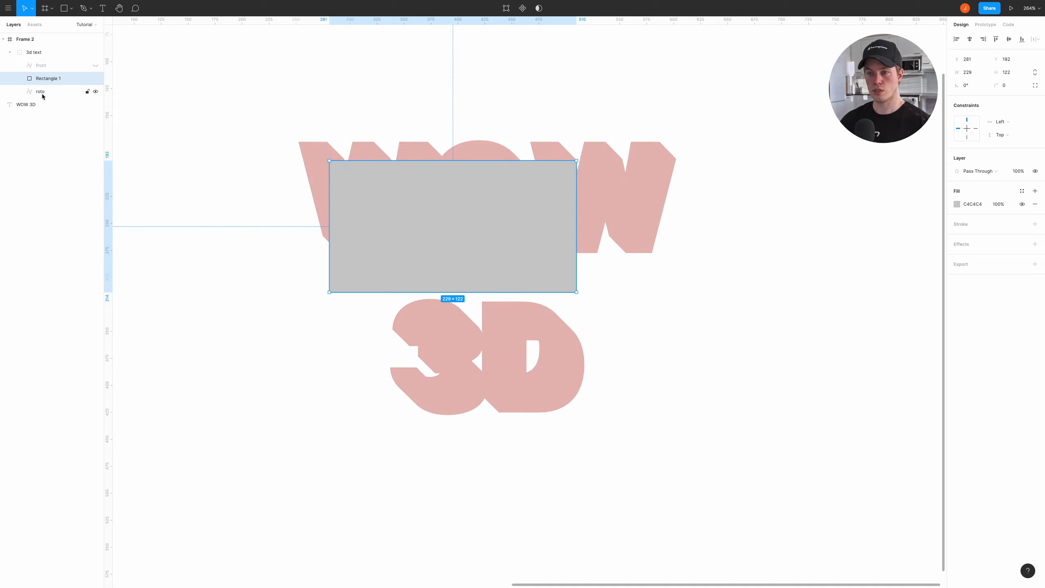
left_click_drag(440, 213, 409, 193)
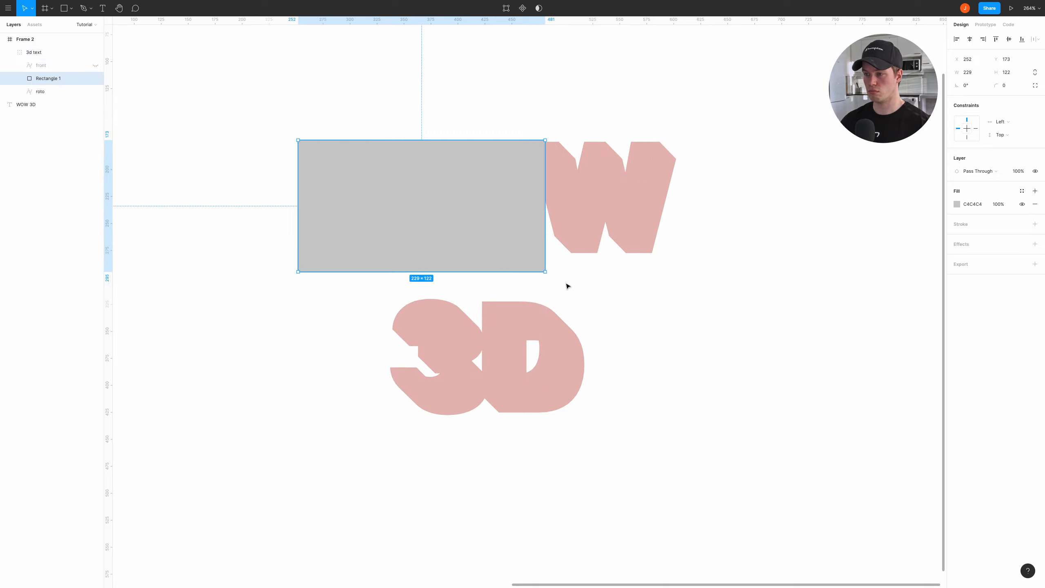
left_click_drag(545, 272, 676, 415)
Step: Duplicate the roto layer and hide the lower copy
left_click(36, 92)
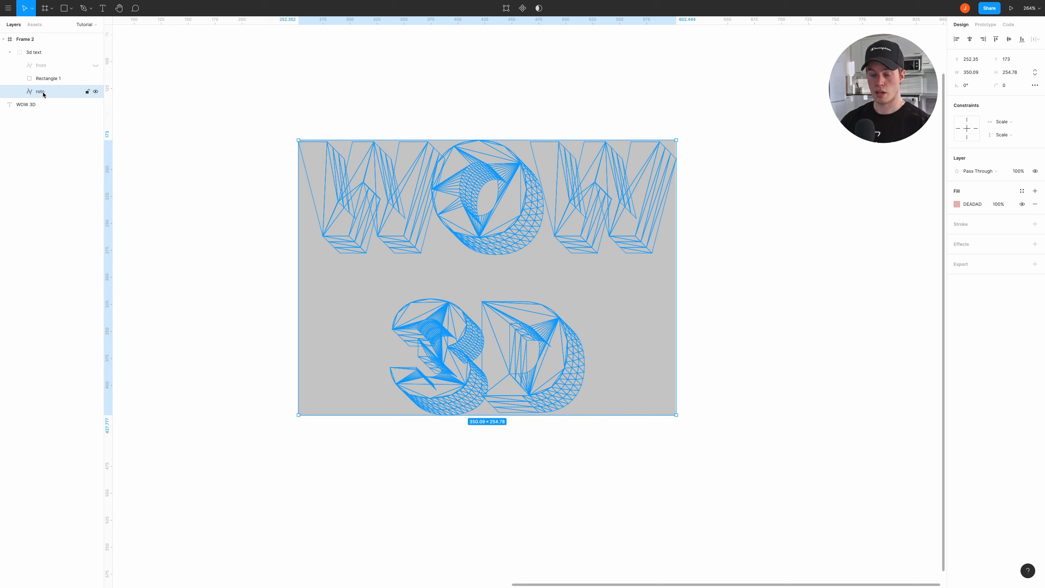
key("ctrl+d")
left_click(40, 105)
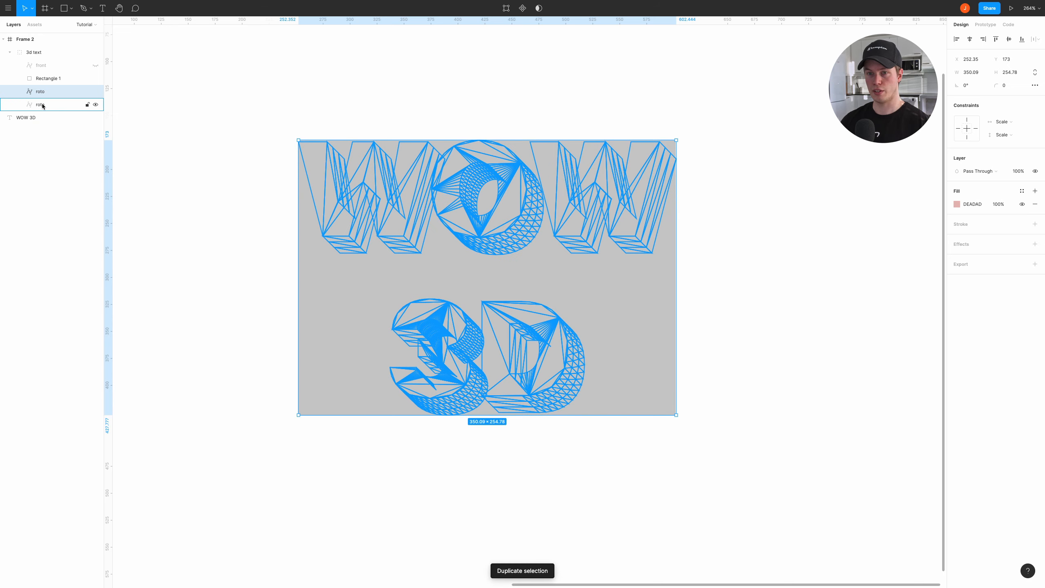
left_click(96, 106)
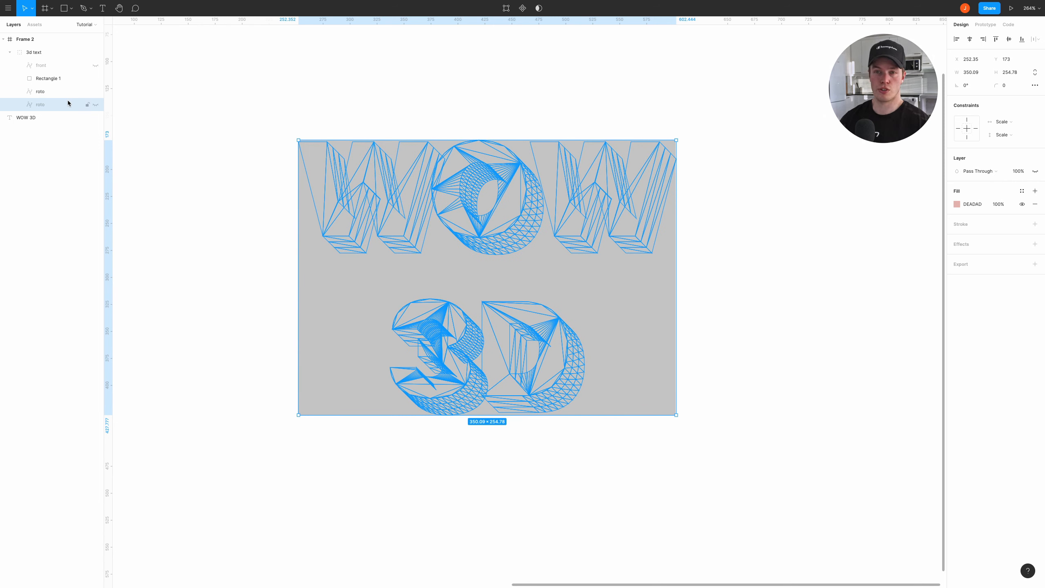
Step: Combine the rectangle and the visible roto copy with an Intersect boolean operation
left_click(54, 92)
left_click(44, 80, "shift")
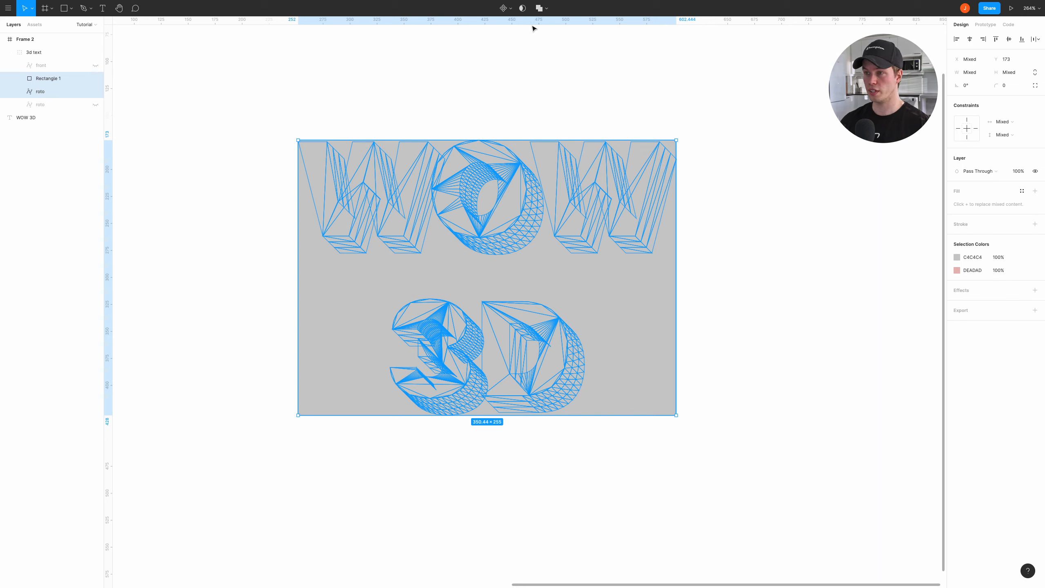
left_click(546, 9)
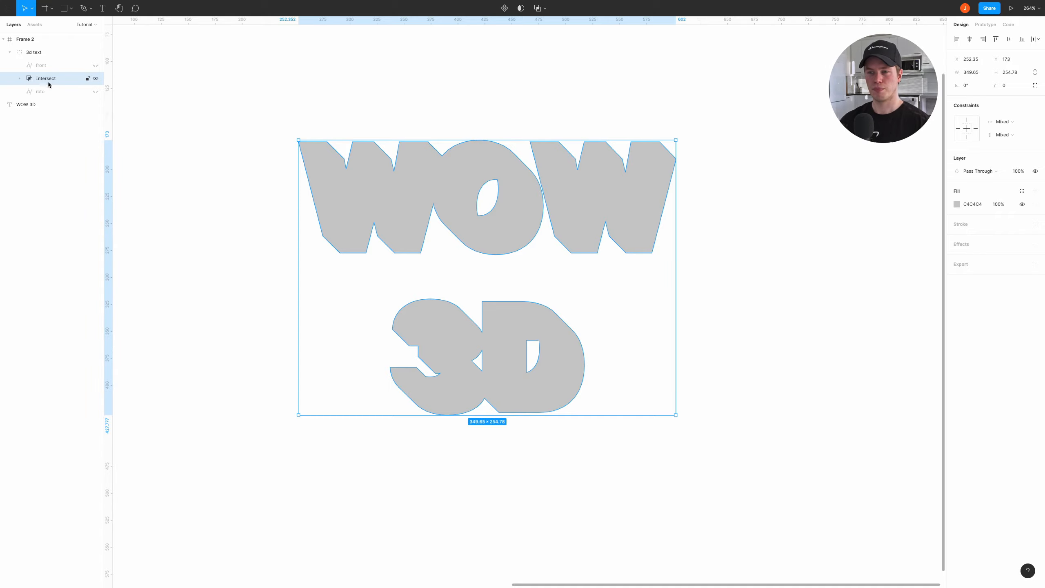
left_click(19, 79)
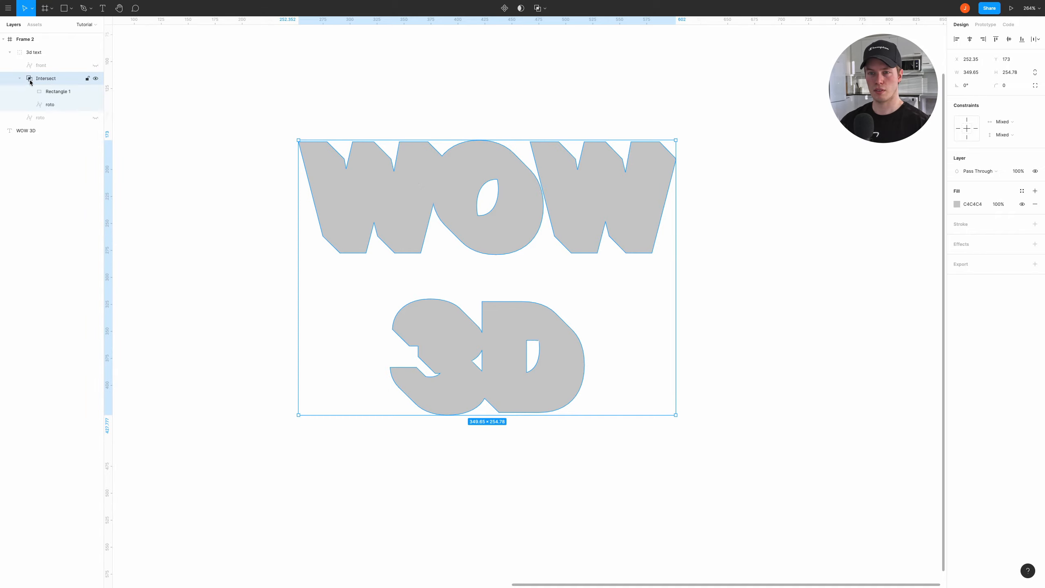
left_click(48, 92)
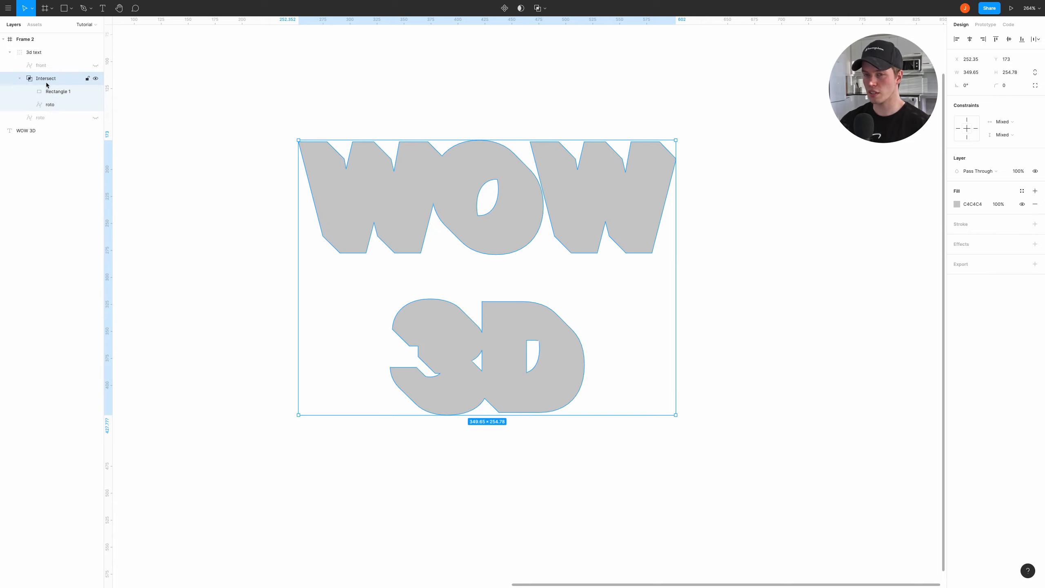
left_click(21, 80)
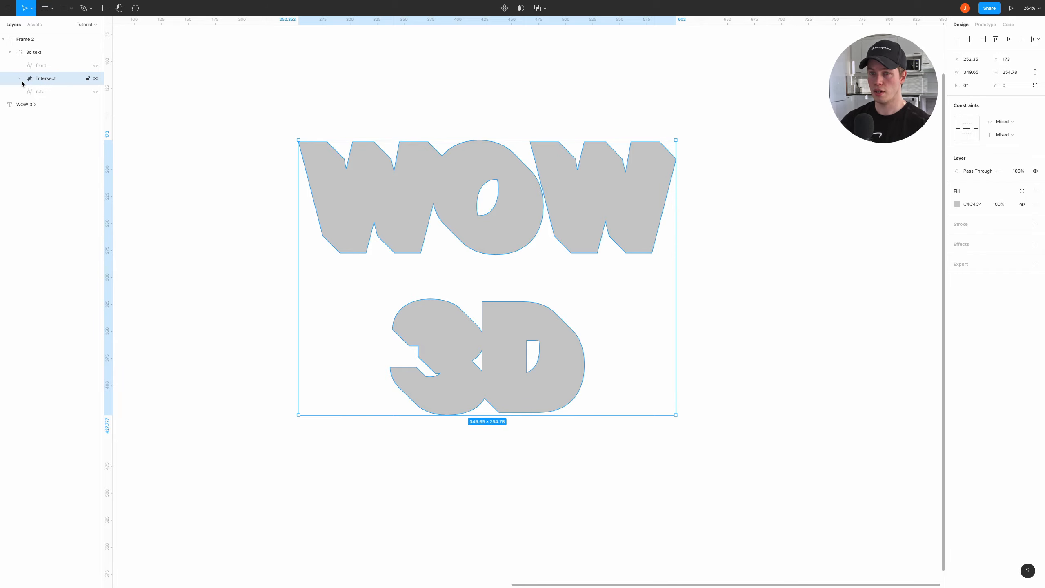
Step: Flatten the intersected shape into a single vector and rename it roto clean
right_click(42, 82)
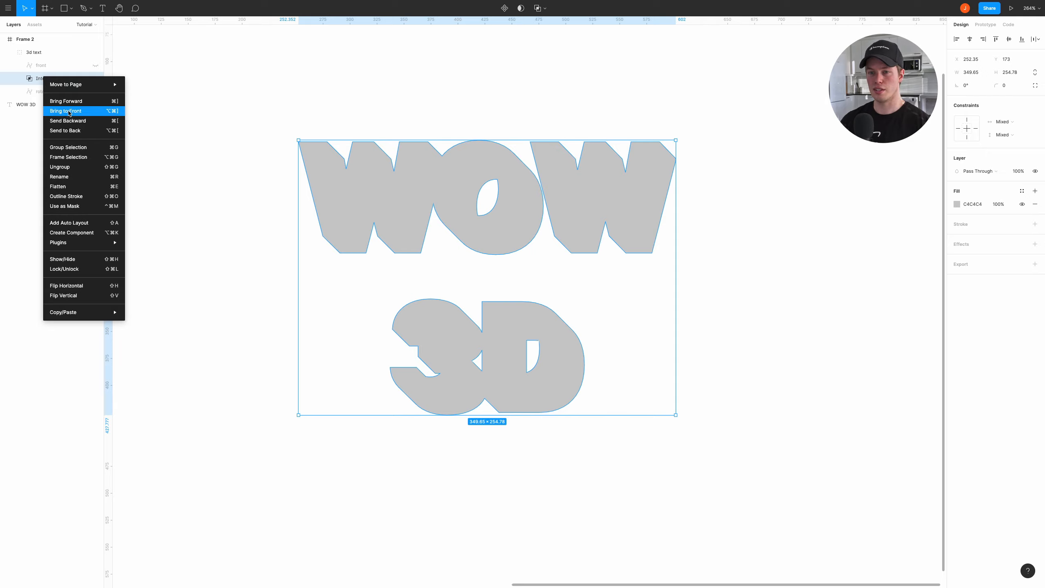
left_click(83, 189)
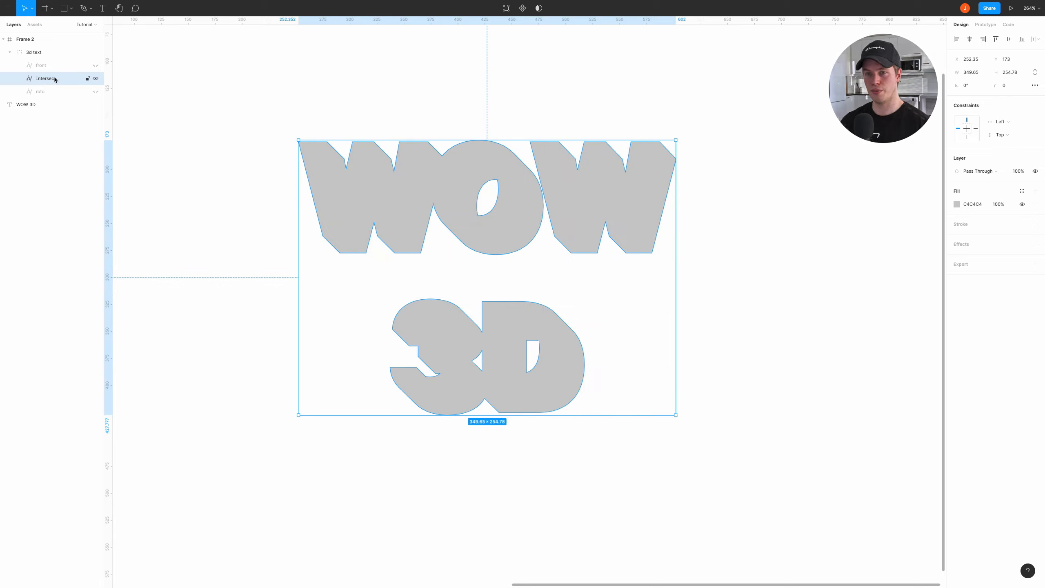
double_click(41, 79)
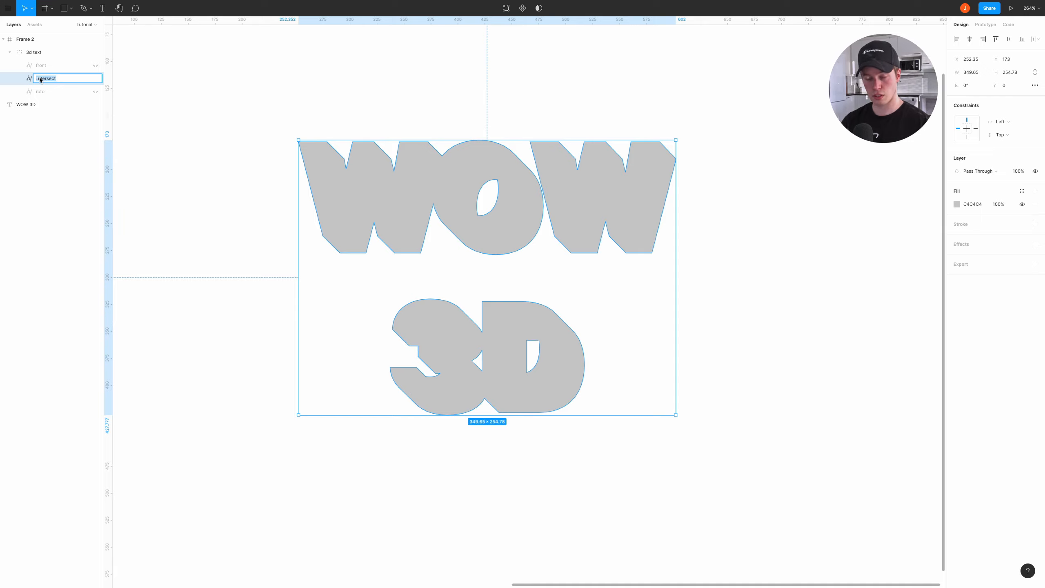
type("roto clean")
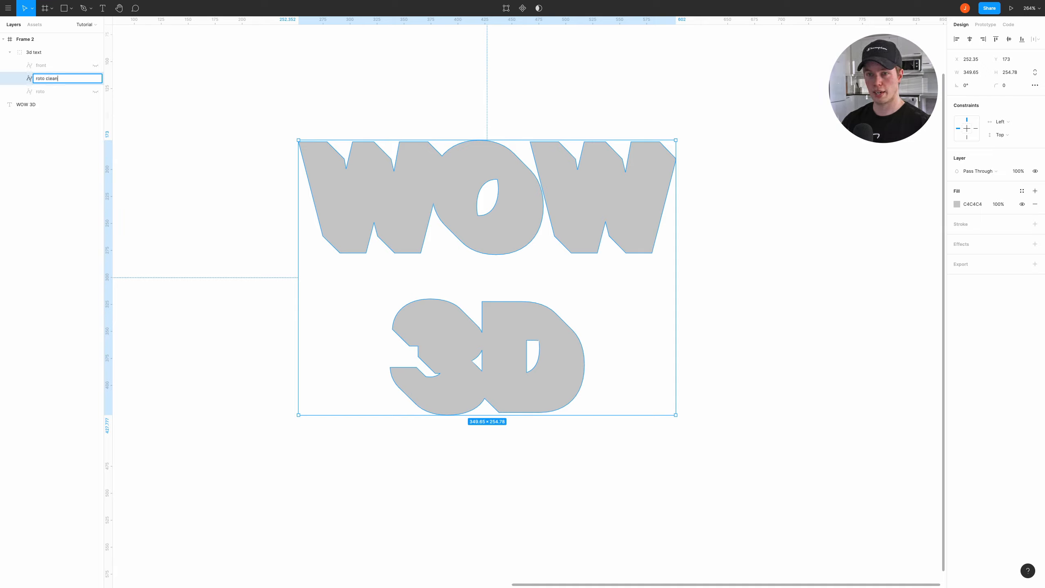
key("Return")
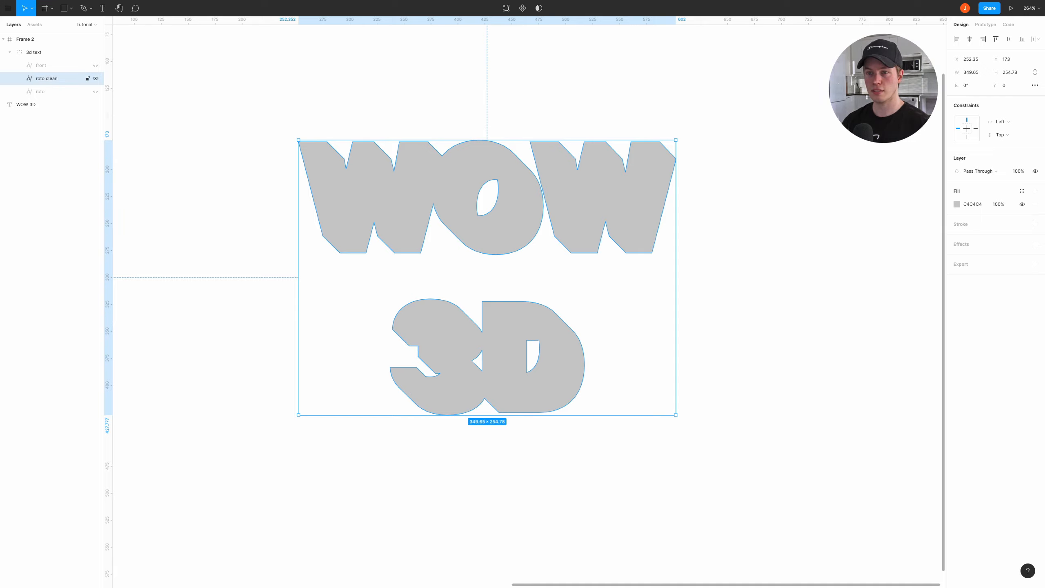
double_click(513, 197)
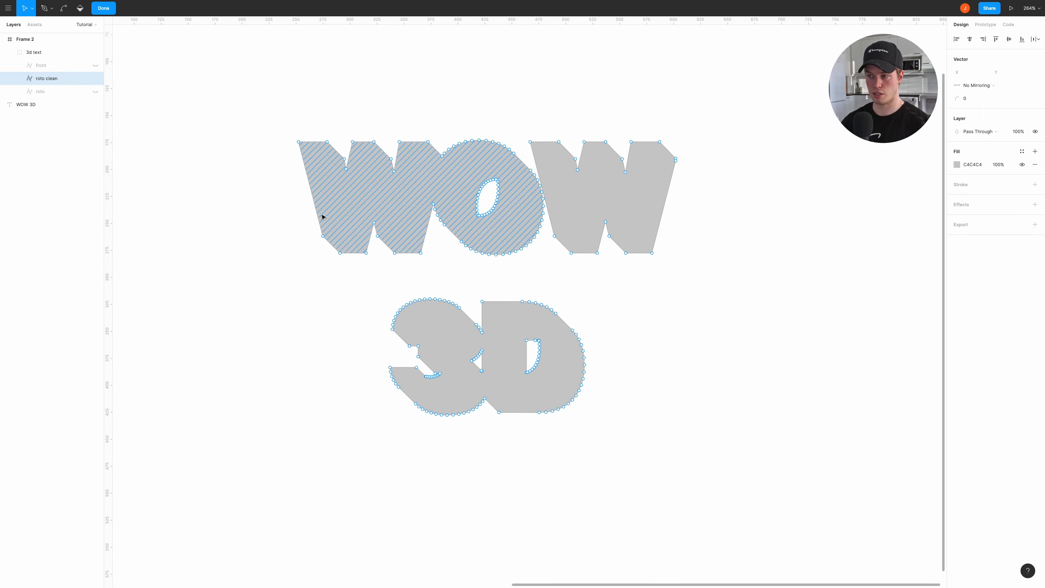
key("Escape")
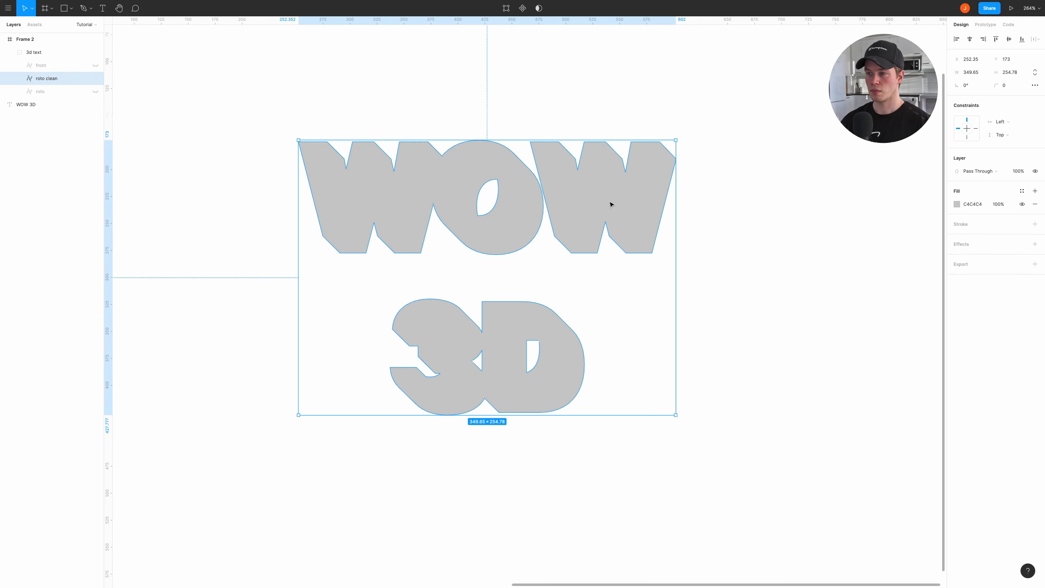
Step: Show the front layer again and give roto clean a black stroke of weight 3 in the Center position
left_click(96, 65)
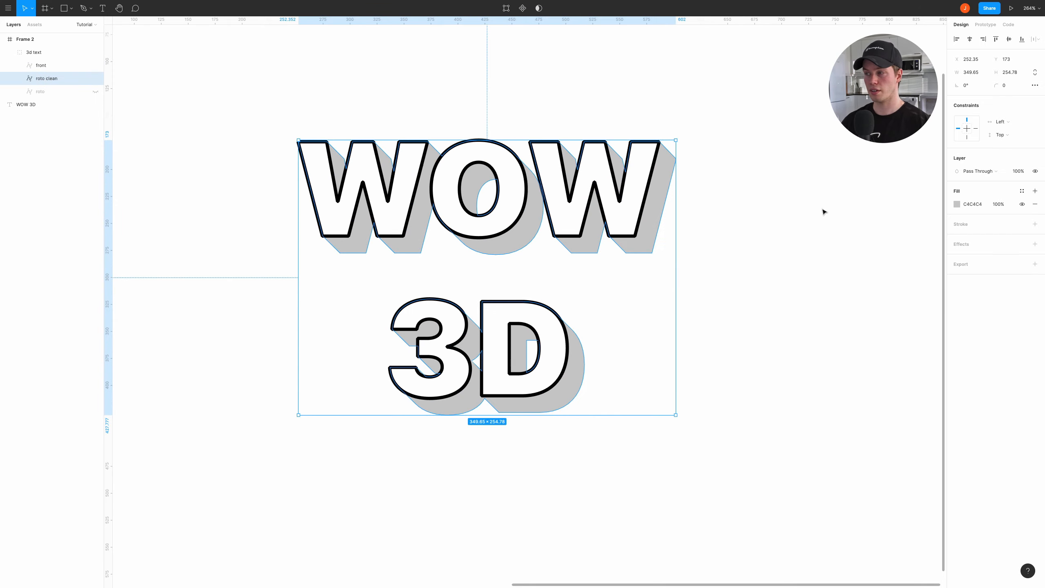
left_click(1035, 224)
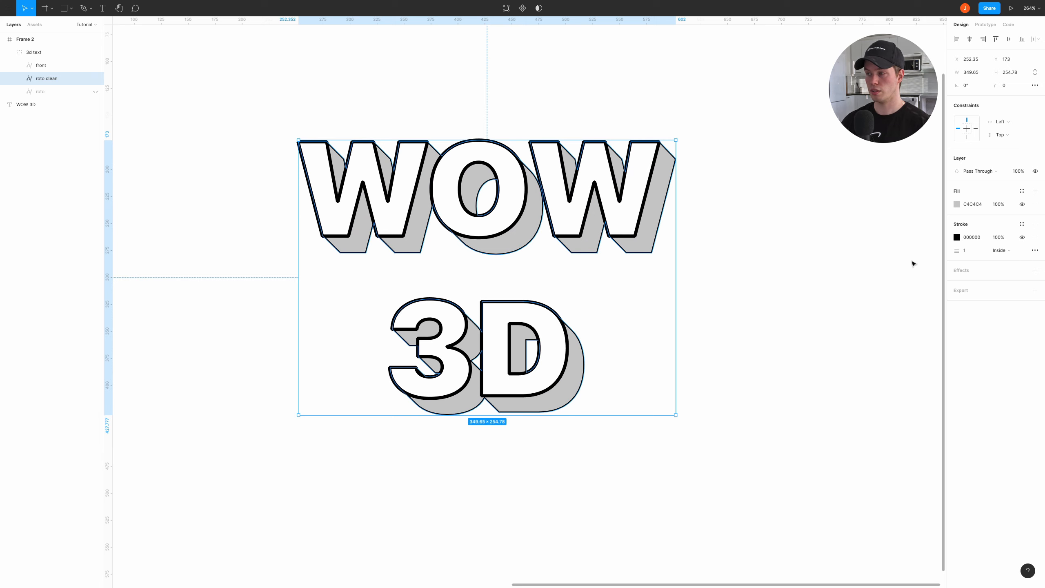
left_click(971, 250)
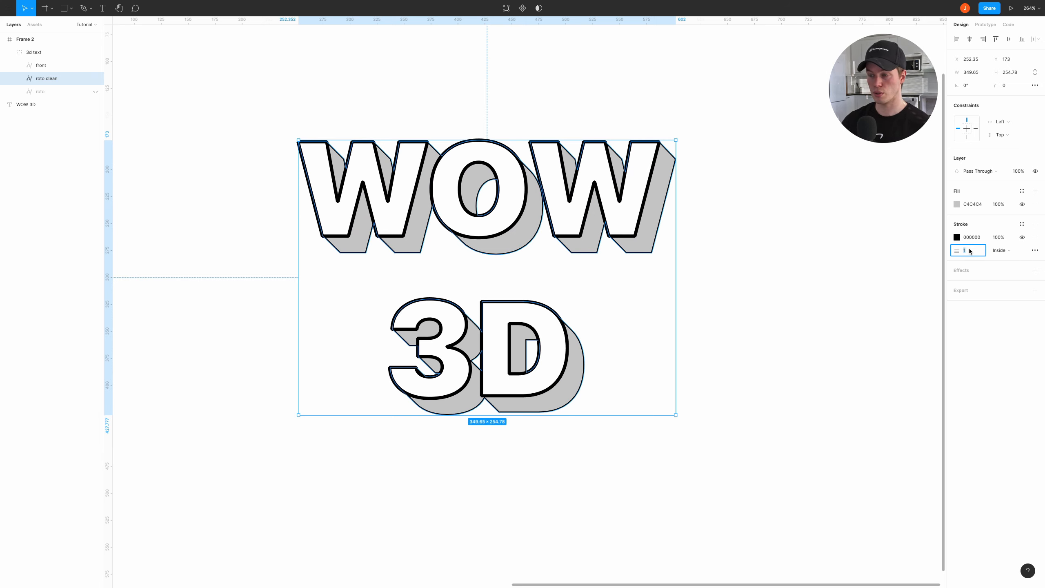
type("3")
key("Return")
left_click(1001, 250)
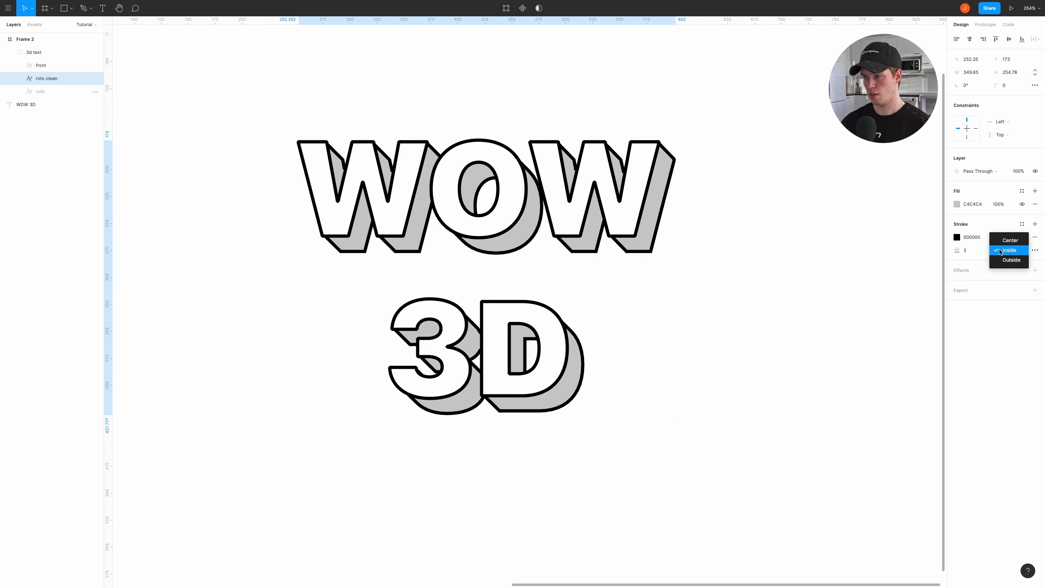
left_click(1010, 240)
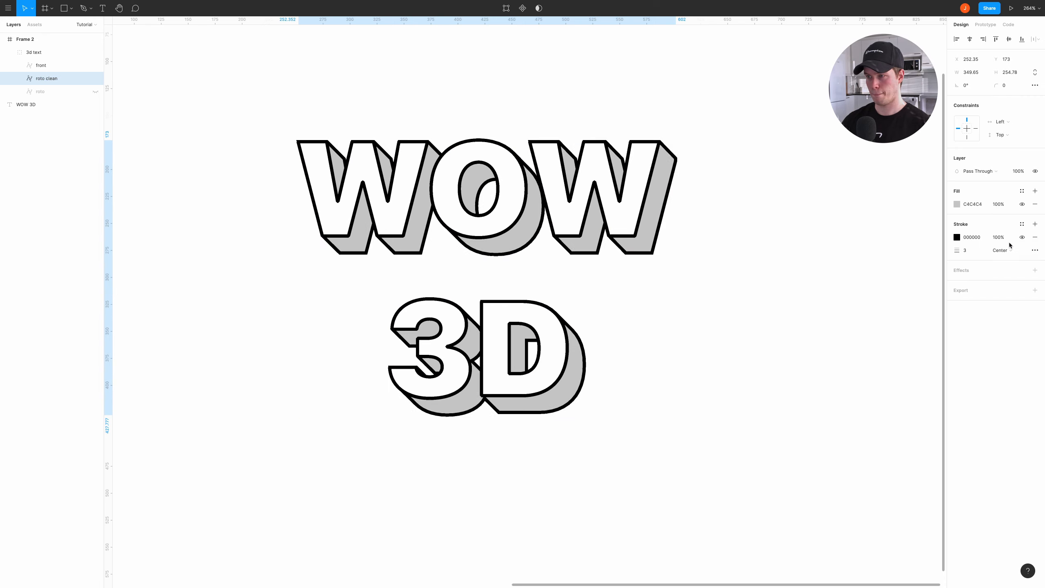
Step: Try the Inside stroke position on the front and roto clean layers together, and return both to Center
left_click(634, 222)
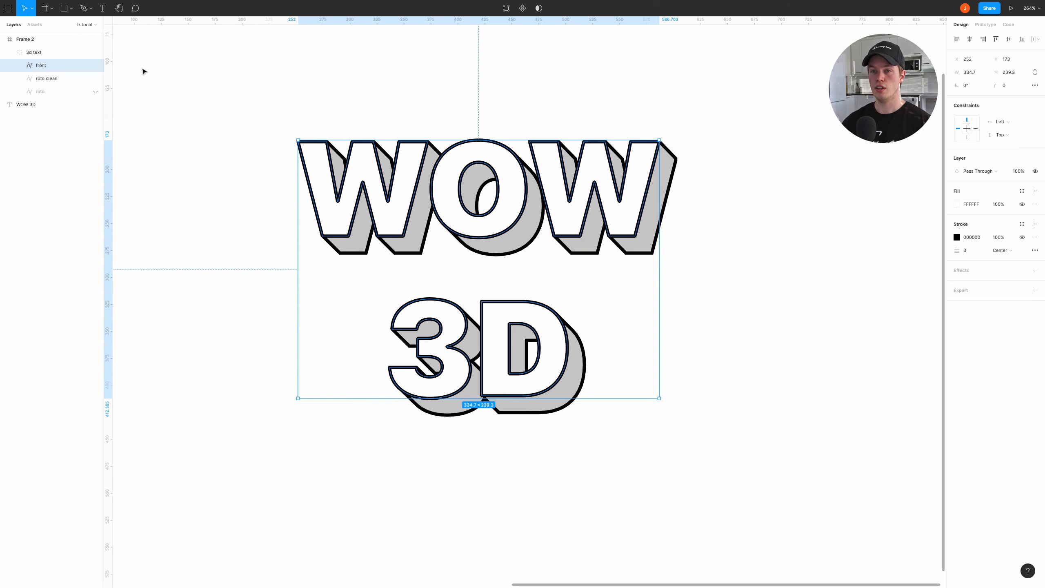
left_click(43, 79)
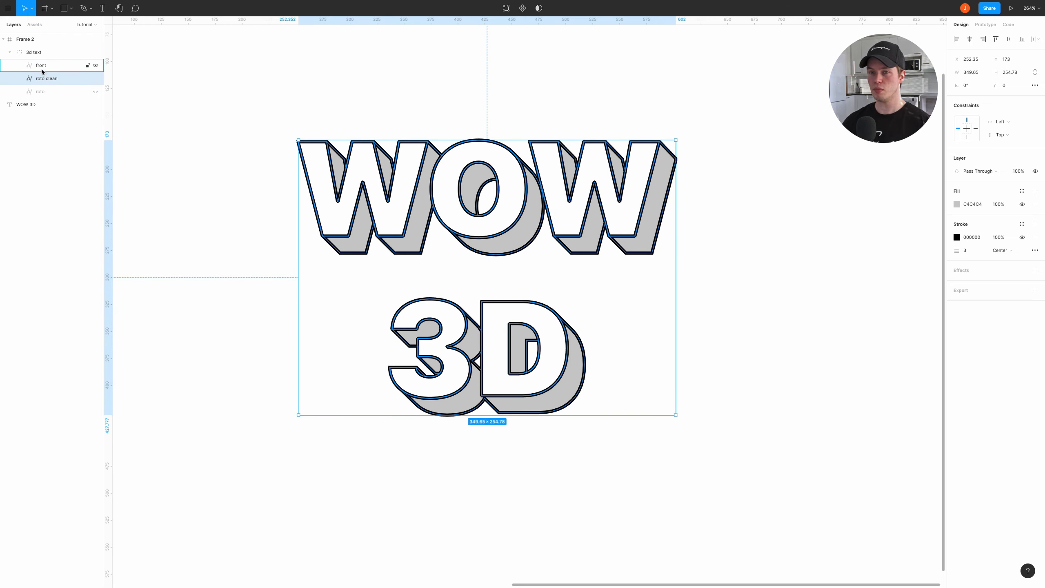
left_click(44, 69, "shift")
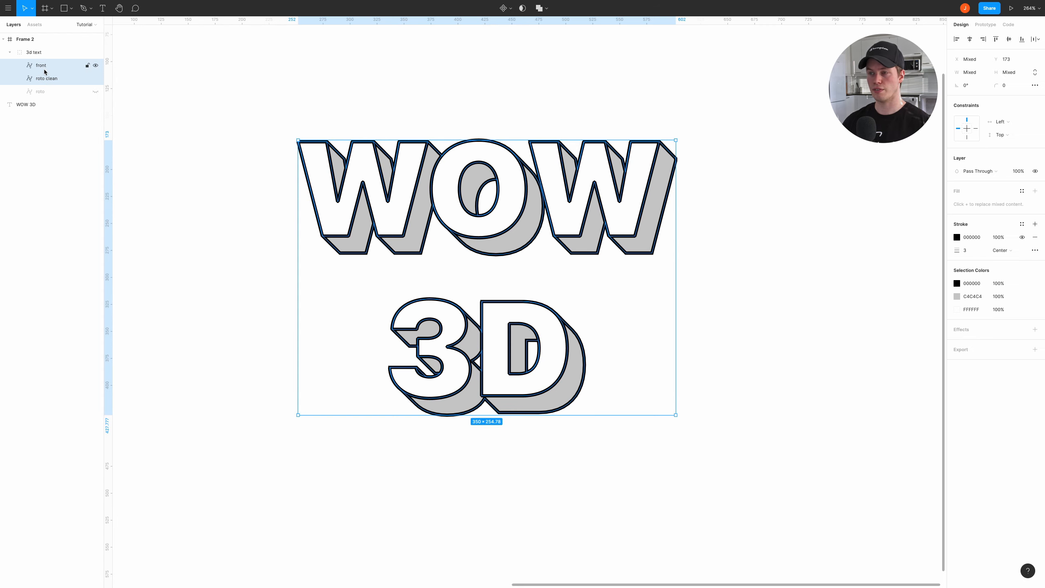
left_click(1003, 250)
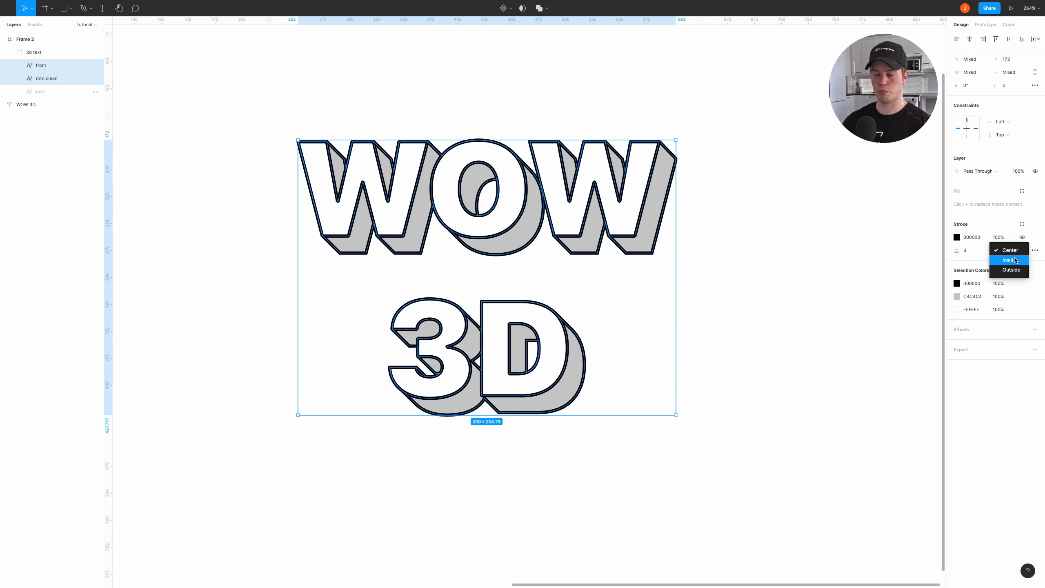
left_click(1013, 260)
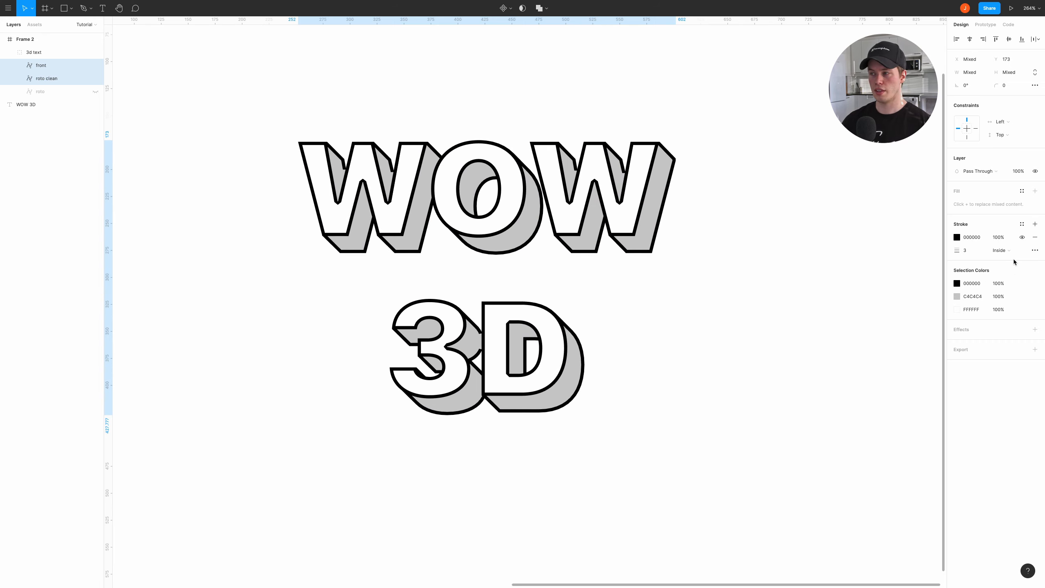
left_click(1012, 253)
left_click(1011, 242)
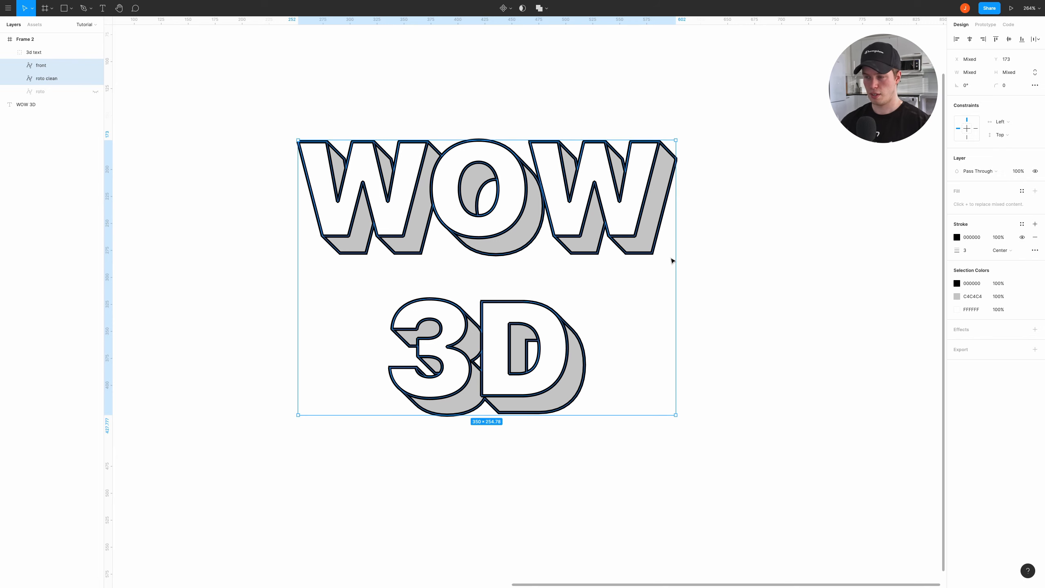
Step: Edit the roto clean vector and add a Pen edge joining the last W's right foot outer corner to its front-face corner
scroll(555, 268, "right", 3)
scroll(449, 234, "up", 2)
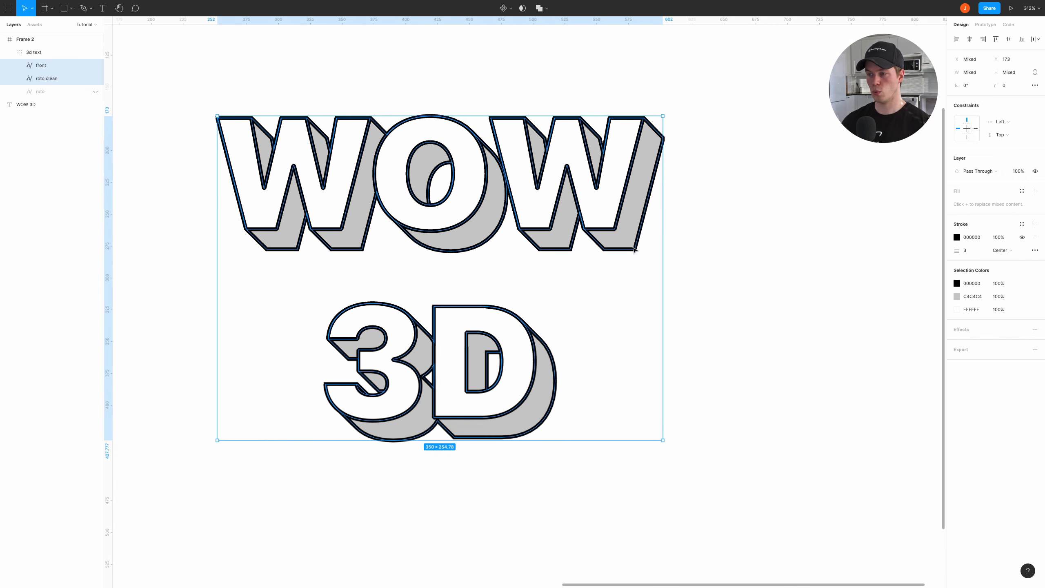
scroll(634, 249, "right", 2)
scroll(412, 258, "up", 5)
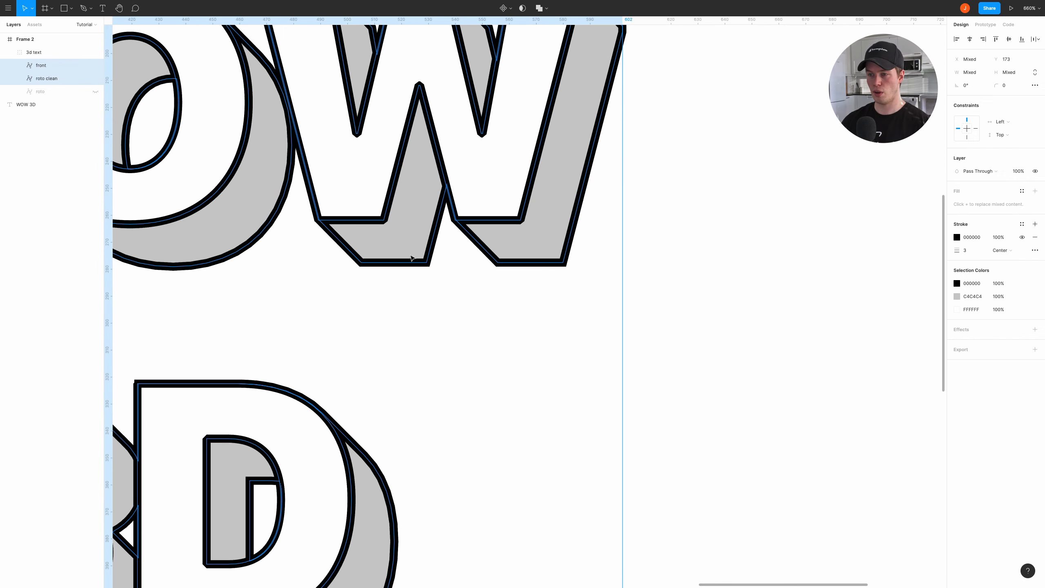
left_click_drag(359, 245, 180, 231)
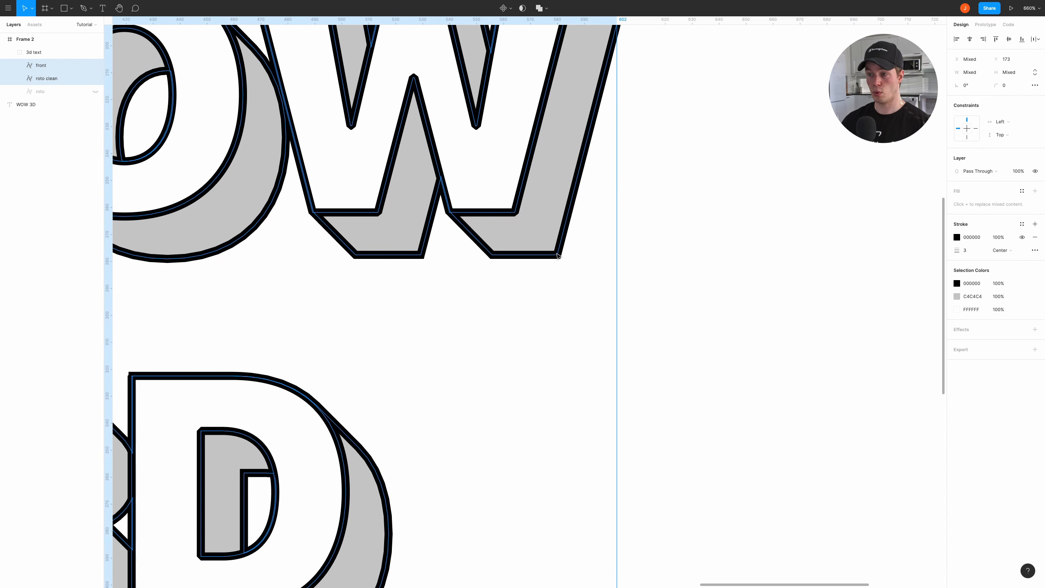
double_click(559, 255)
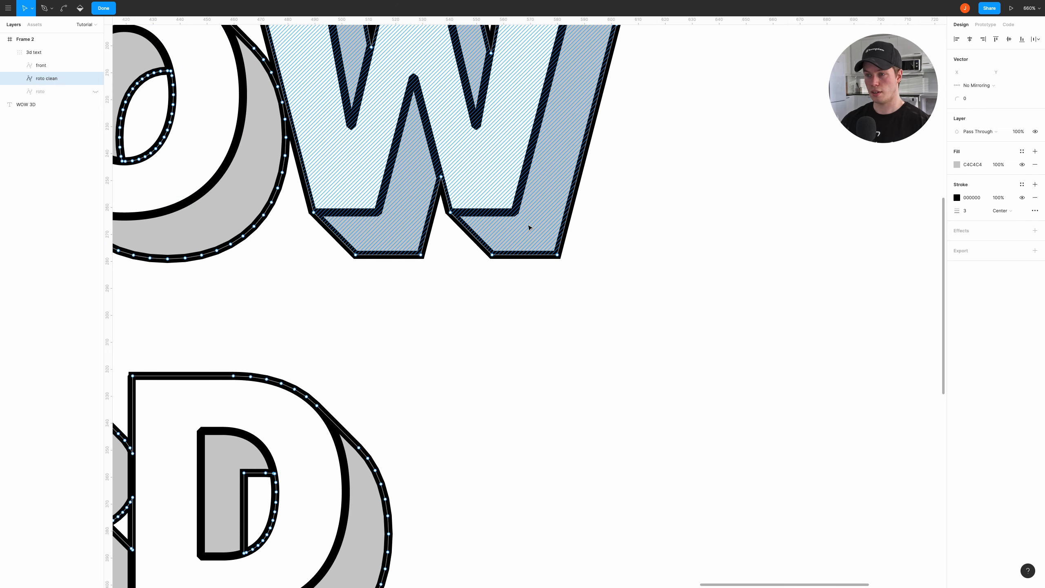
key("p")
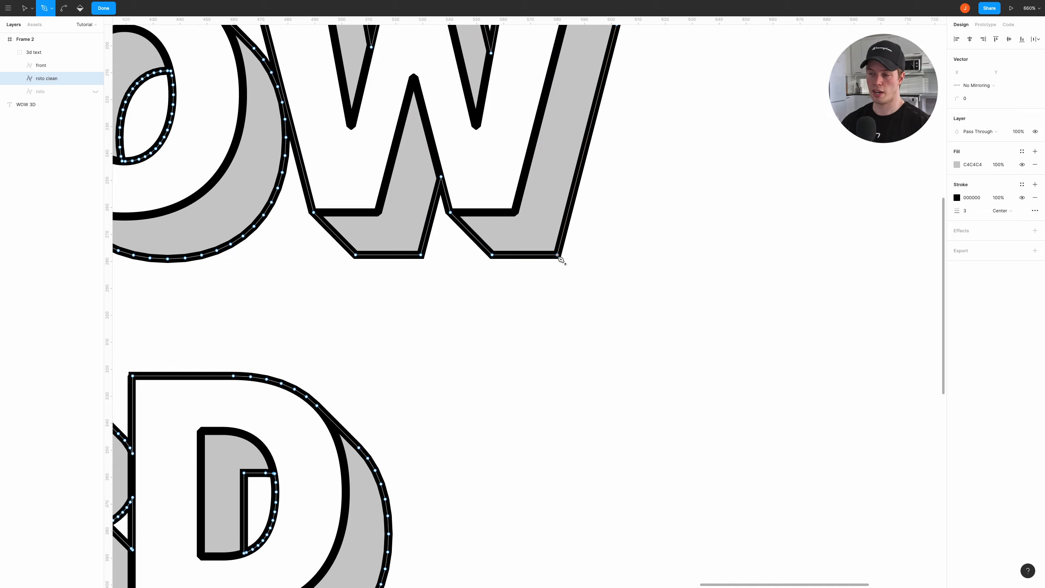
left_click(558, 255)
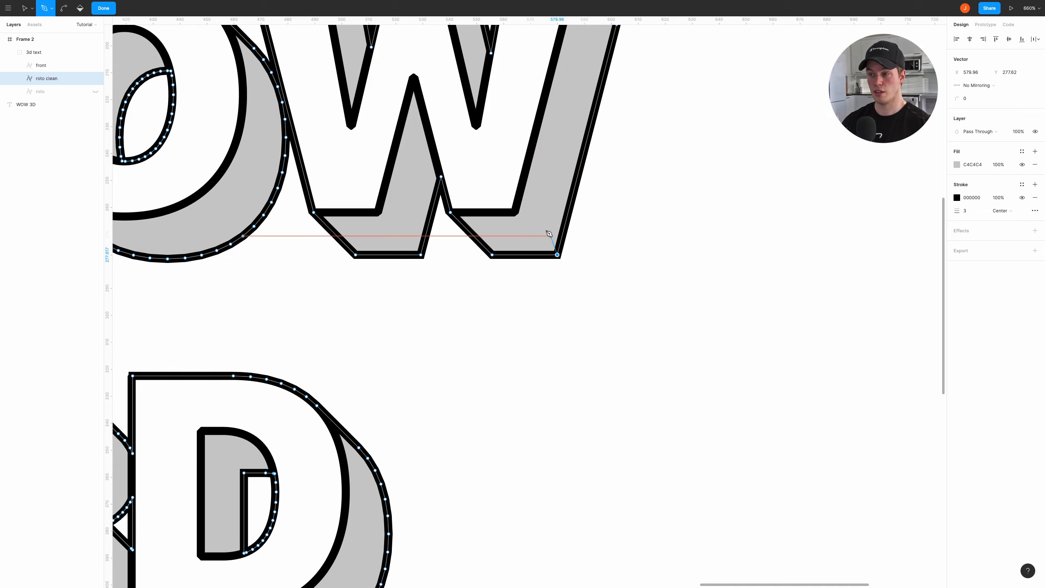
left_click(513, 210)
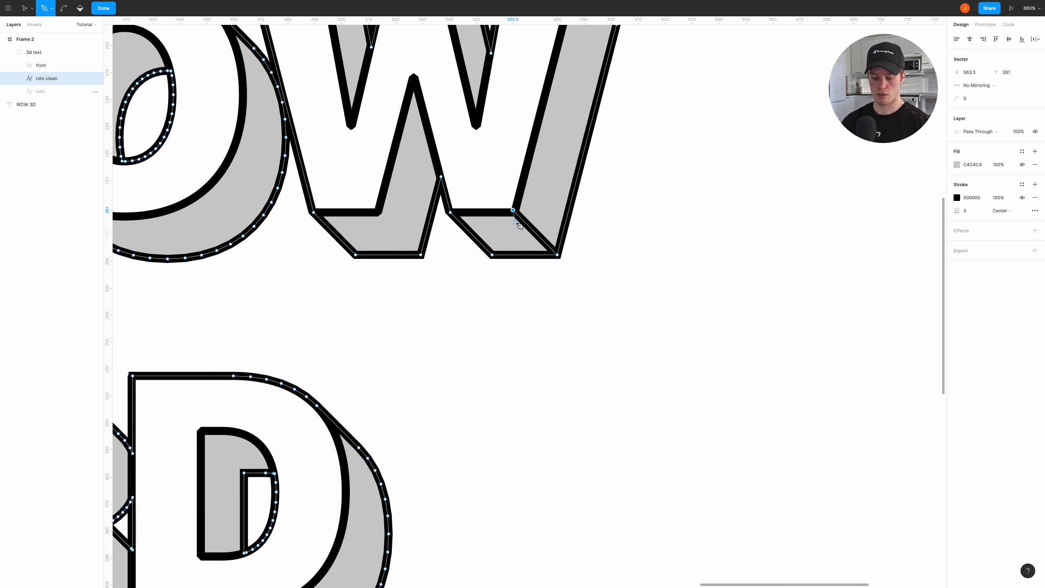
key("Escape")
Step: Add the matching corner edge on the left foot of the last W, from the outer extrusion corner to the front face
scroll(534, 222, "left", 4)
scroll(565, 243, "up", 2)
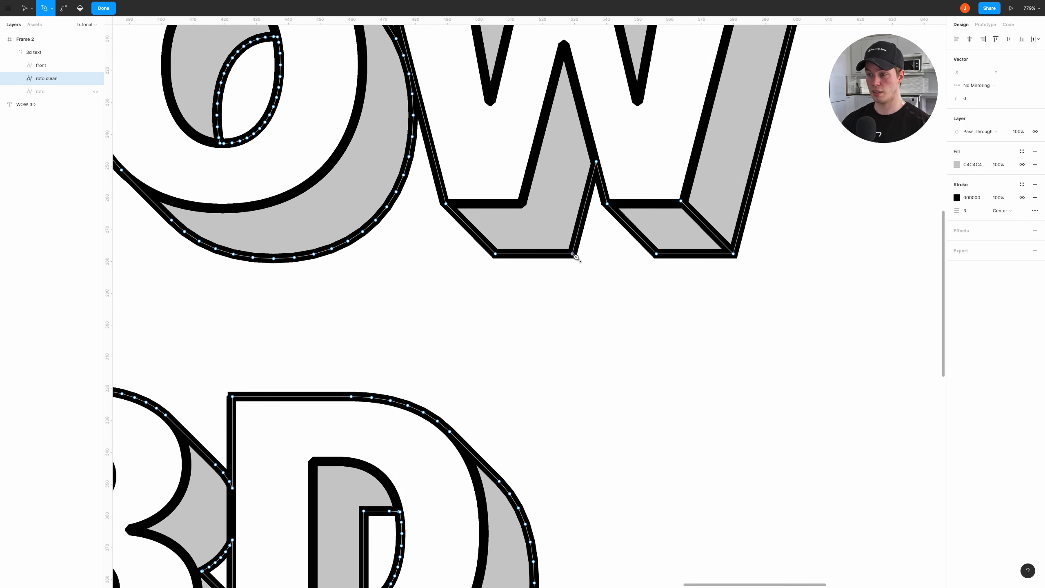
left_click(574, 255)
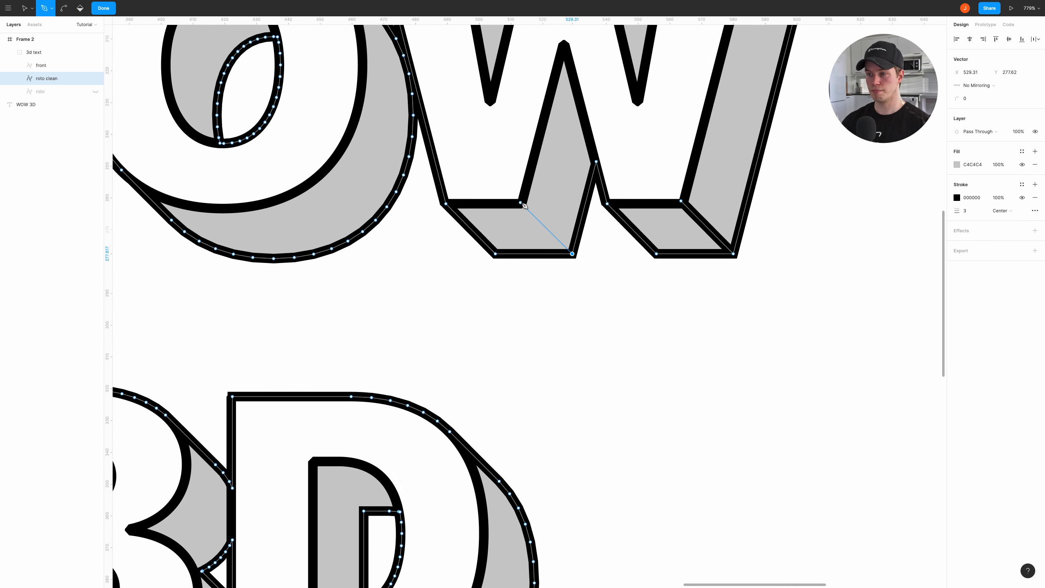
left_click(523, 204)
Step: Add the extrusion corner edges on both feet of the first W in roto clean and finish vector editing
scroll(505, 217, "left", 10)
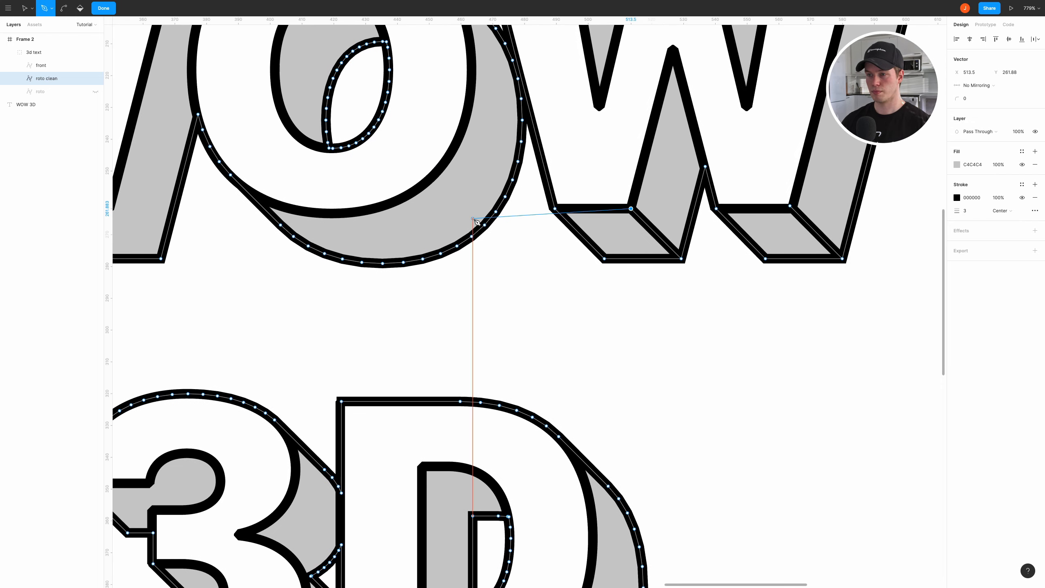
scroll(408, 210, "left", 5)
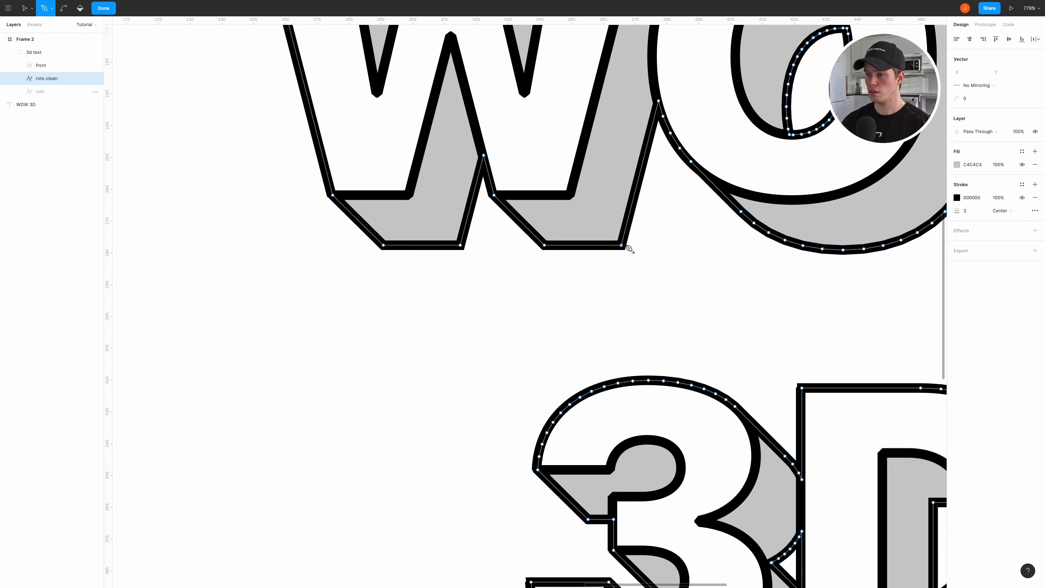
left_click(465, 245)
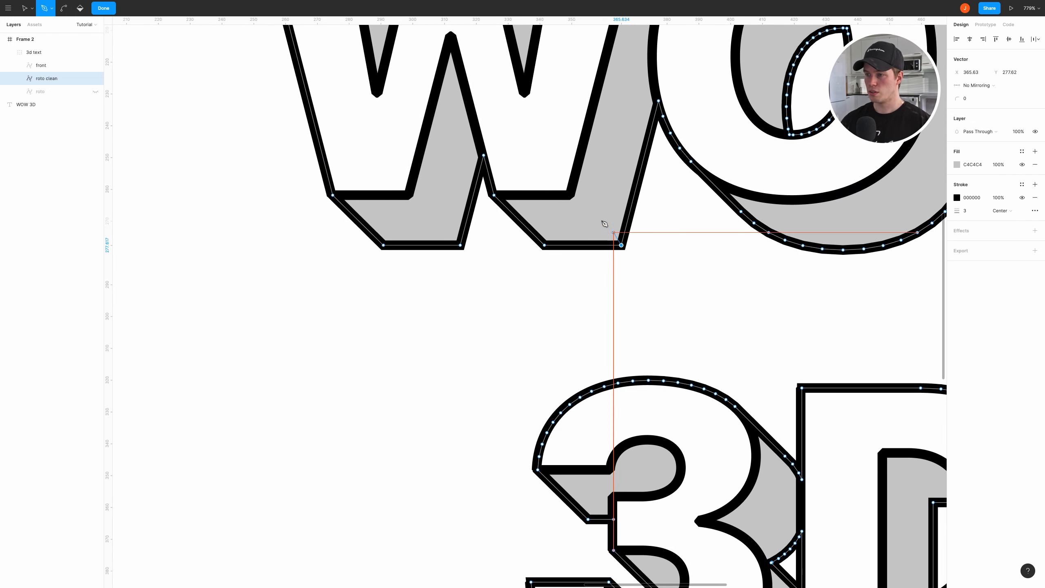
left_click(570, 196)
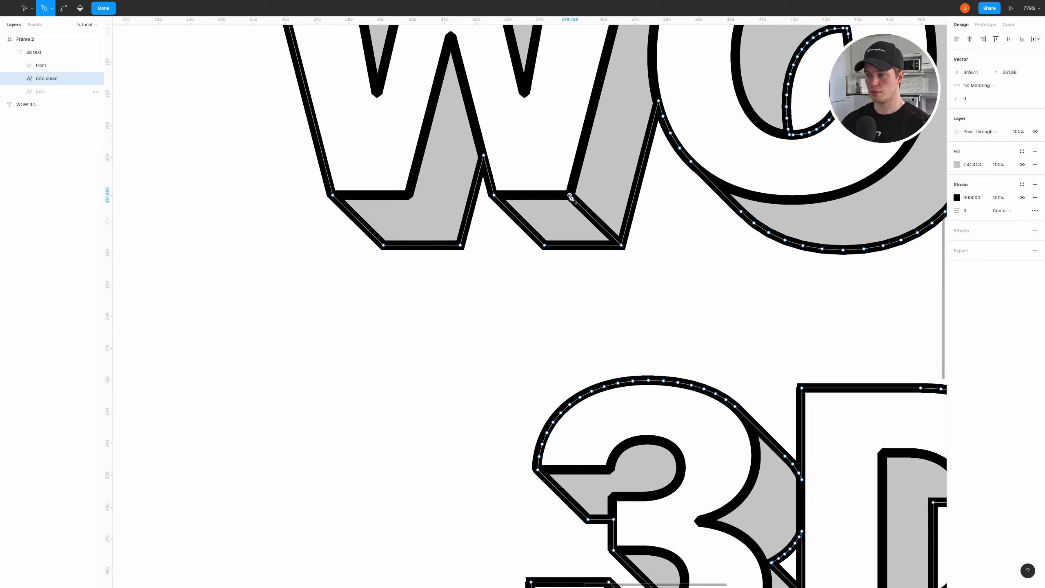
scroll(512, 214, "left", 4)
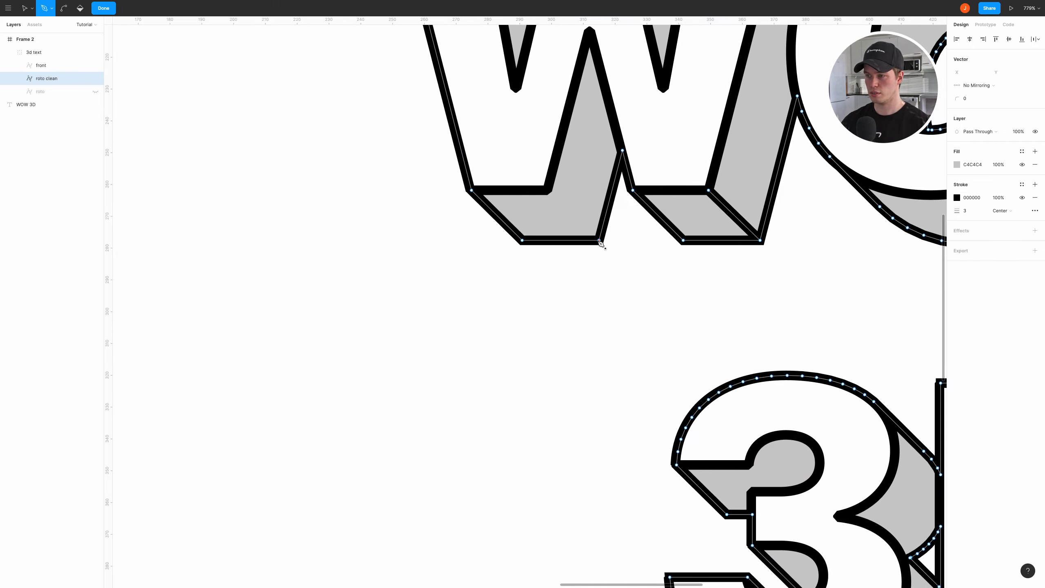
left_click(599, 241)
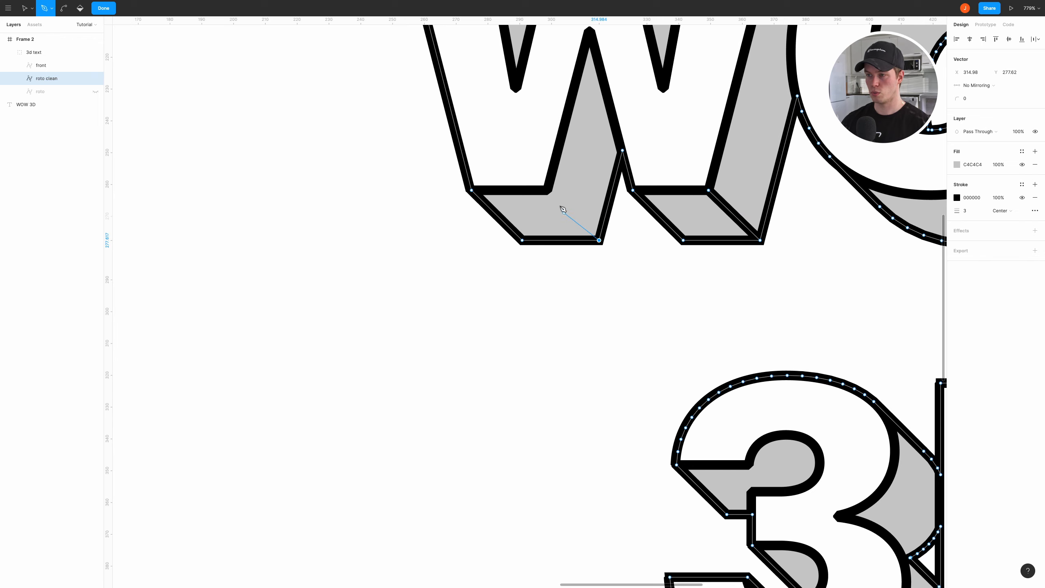
left_click(549, 191)
key("Escape")
key("Escape")
scroll(637, 266, "down", 2)
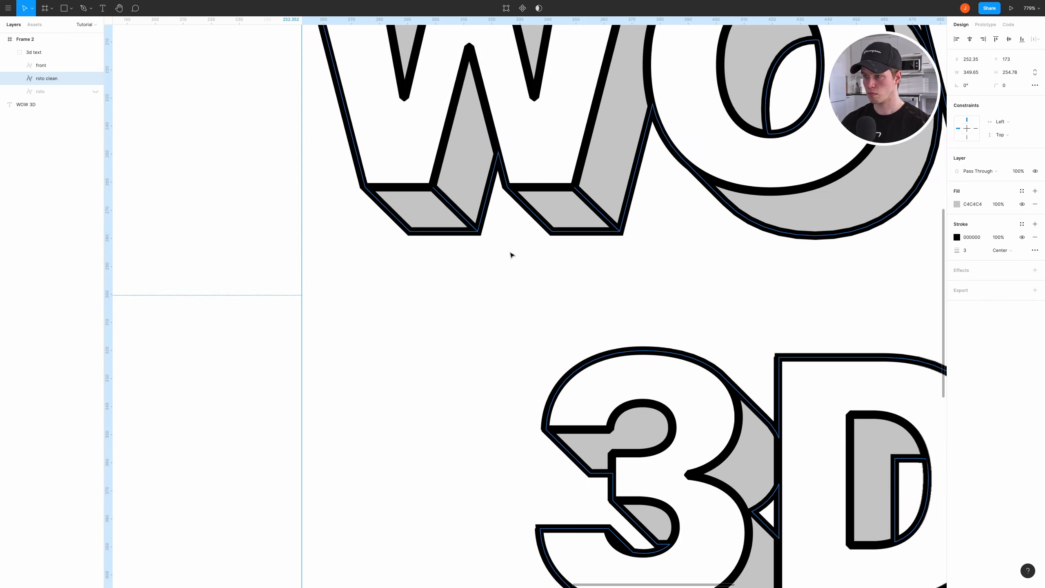
Step: Edit roto clean again to add a diagonal edge joining the extruded inner corner of the D's hole to its front-face corner
scroll(512, 255, "down", 3)
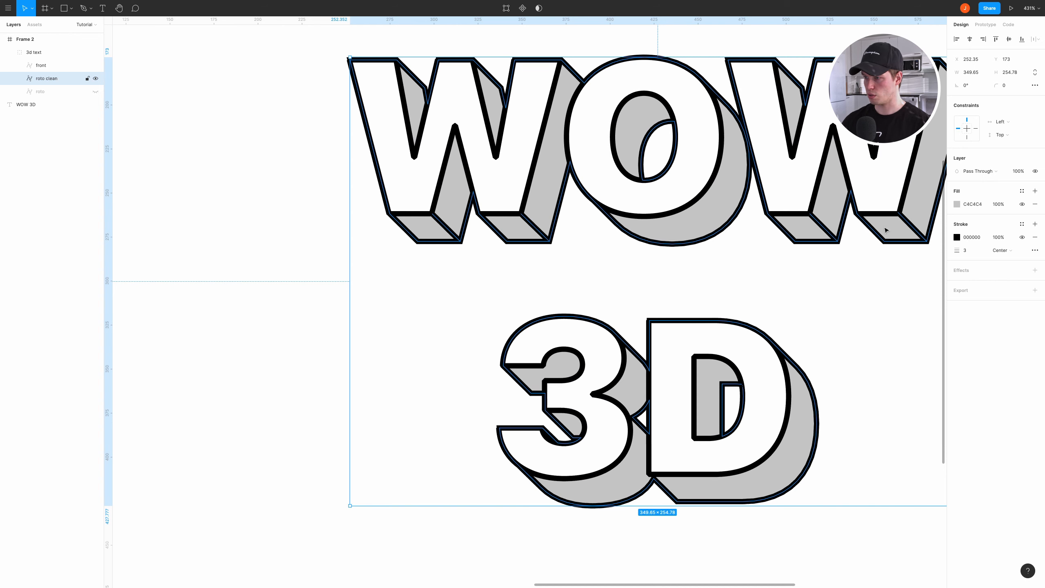
scroll(518, 273, "right", 5)
scroll(519, 273, "down", 2)
scroll(476, 280, "up", 3)
double_click(476, 279)
scroll(476, 280, "up", 2)
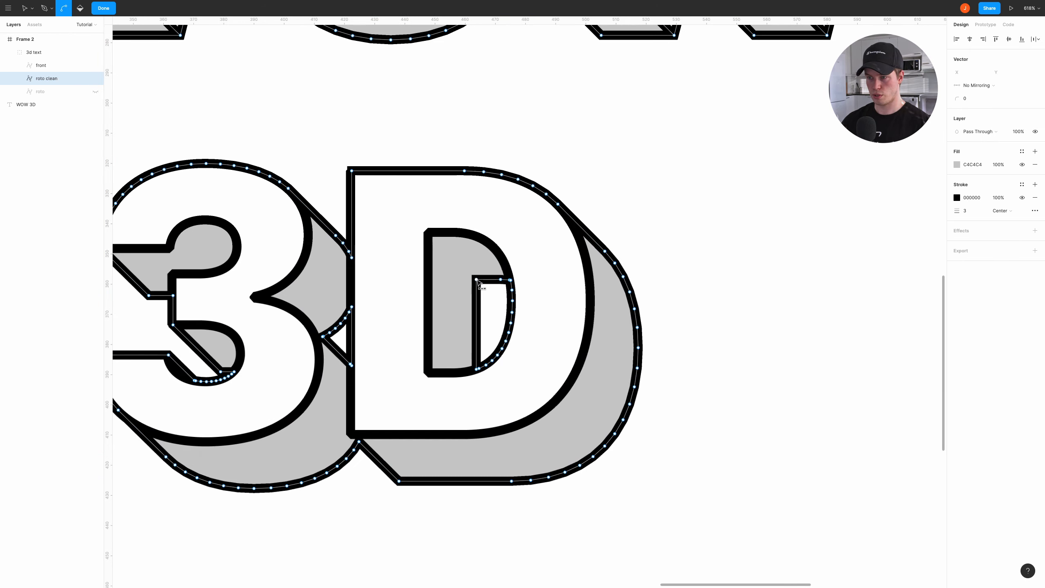
key("v")
left_click(476, 280)
key("p")
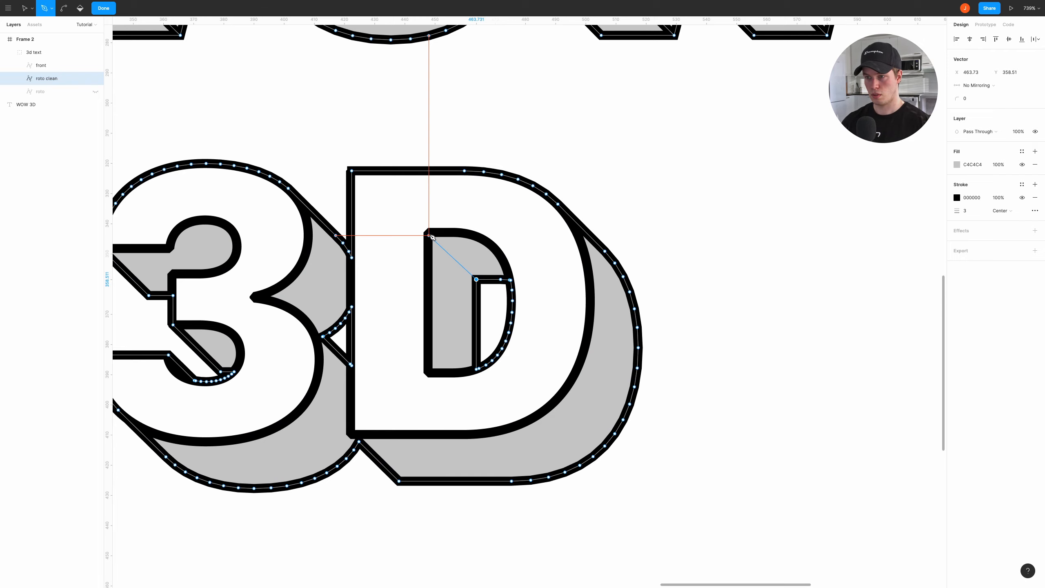
left_click(429, 236)
key("Escape")
key("Escape")
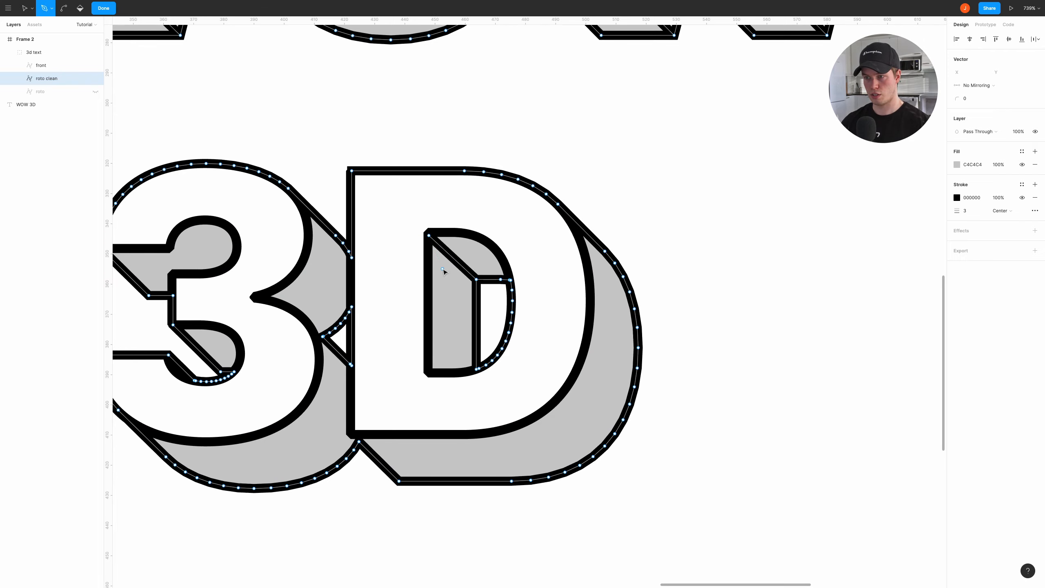
left_click_drag(472, 268, 605, 249)
scroll(716, 278, "down", 5)
left_click(794, 263)
scroll(800, 249, "right", 5)
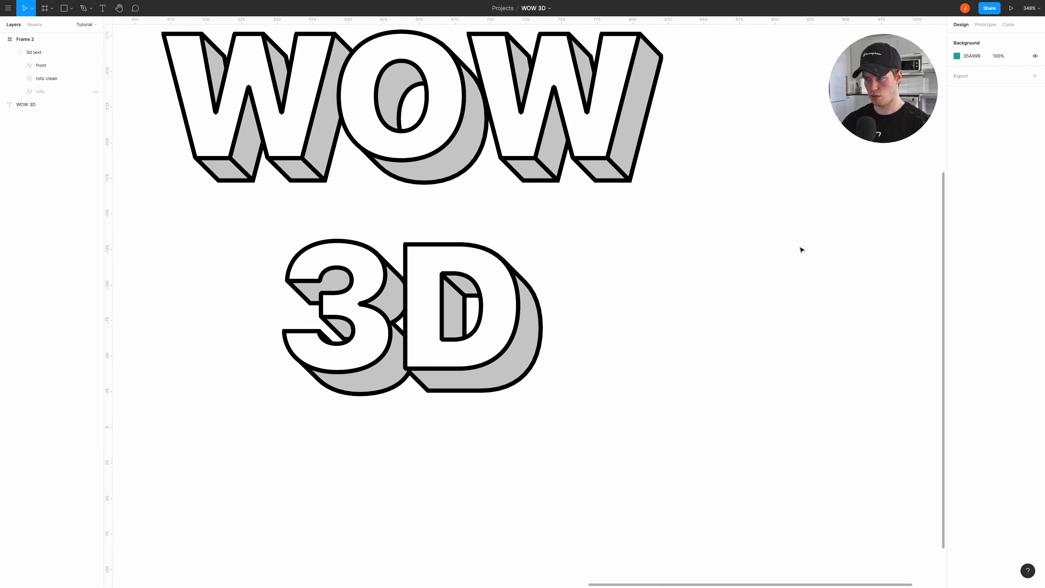
scroll(719, 202, "down", 1)
left_click(614, 176)
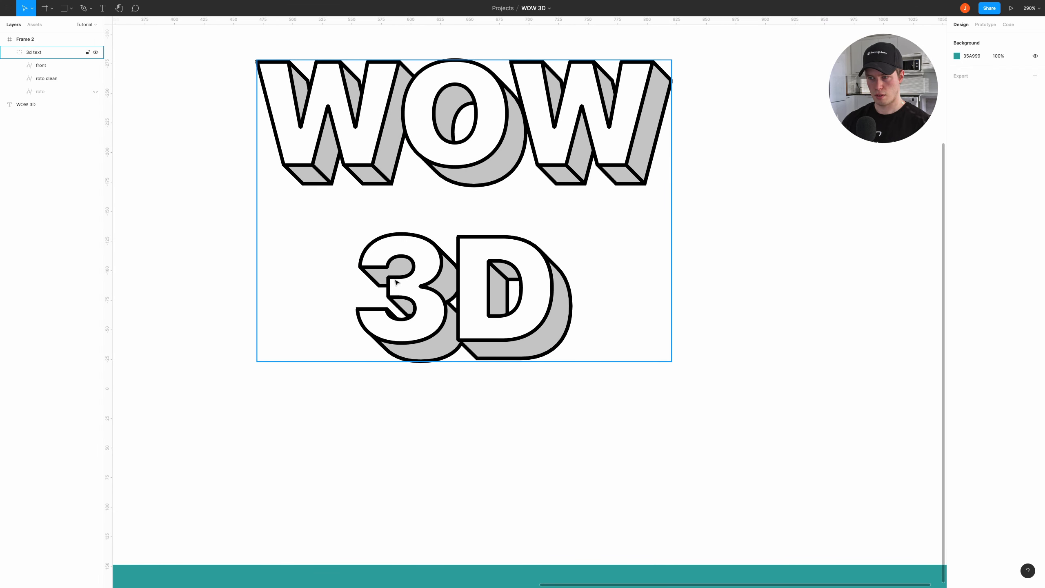
left_click(562, 238)
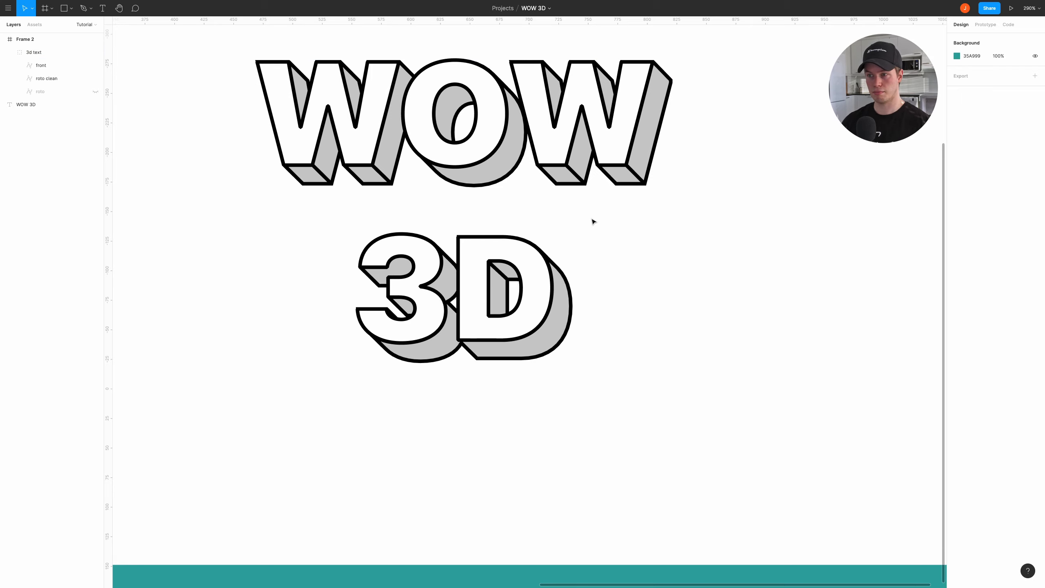
scroll(588, 239, "up", 3)
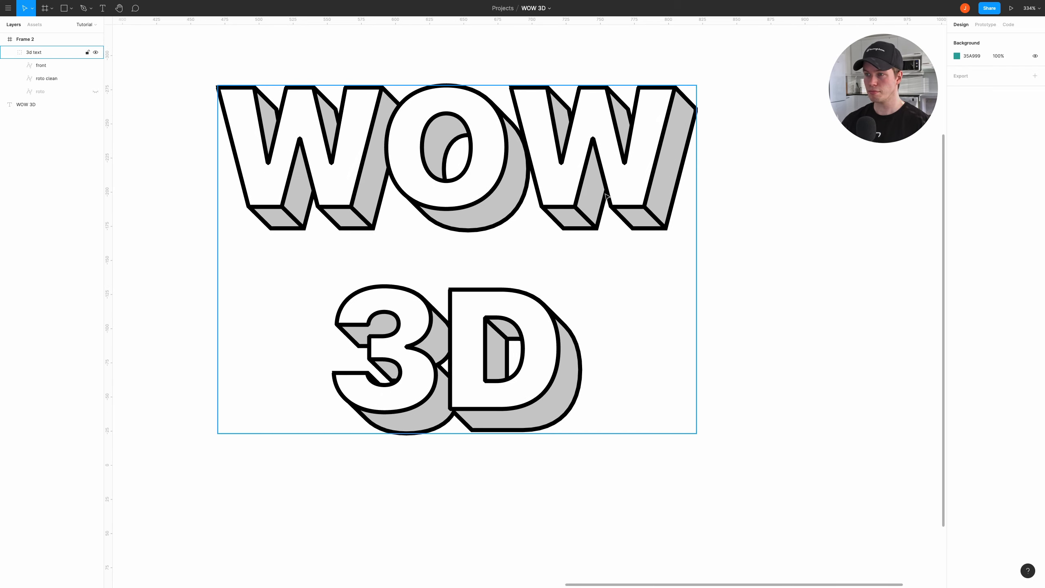
Step: Select the whole 3d text group and set its stroke weight to 4
left_click(45, 78)
left_click(42, 66, "shift")
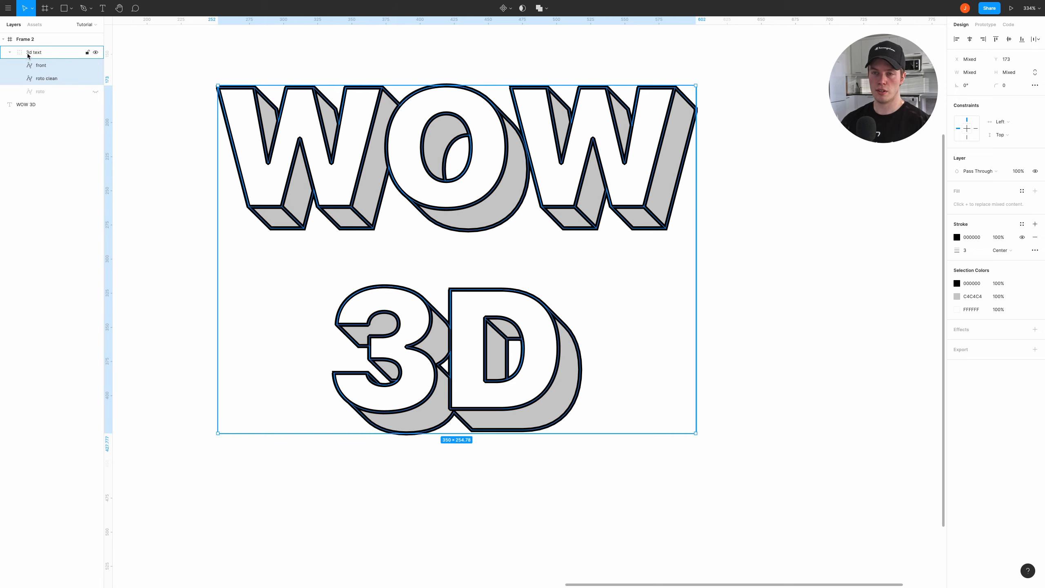
left_click(28, 56)
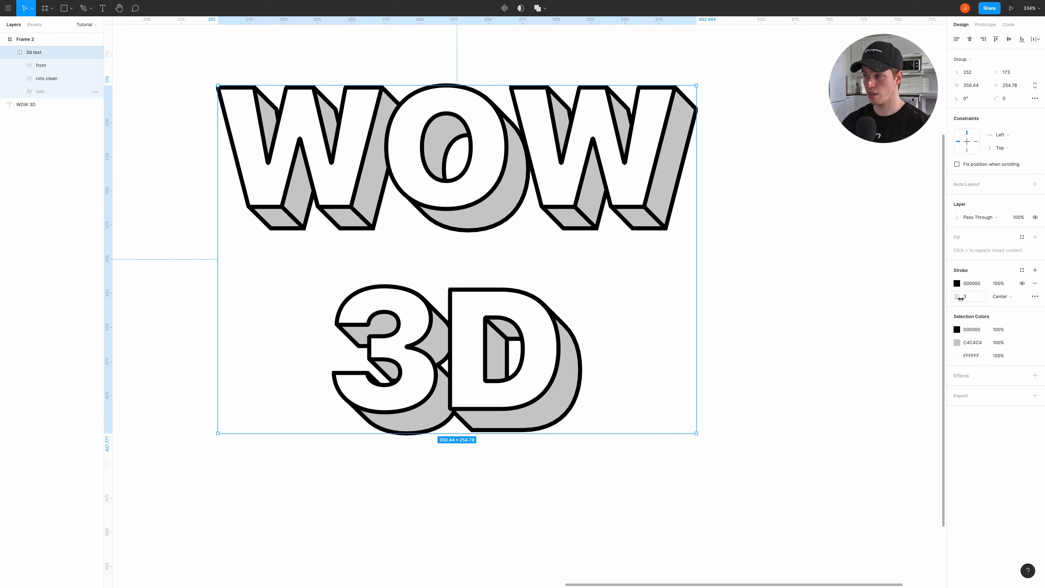
left_click_drag(961, 298, 960, 297)
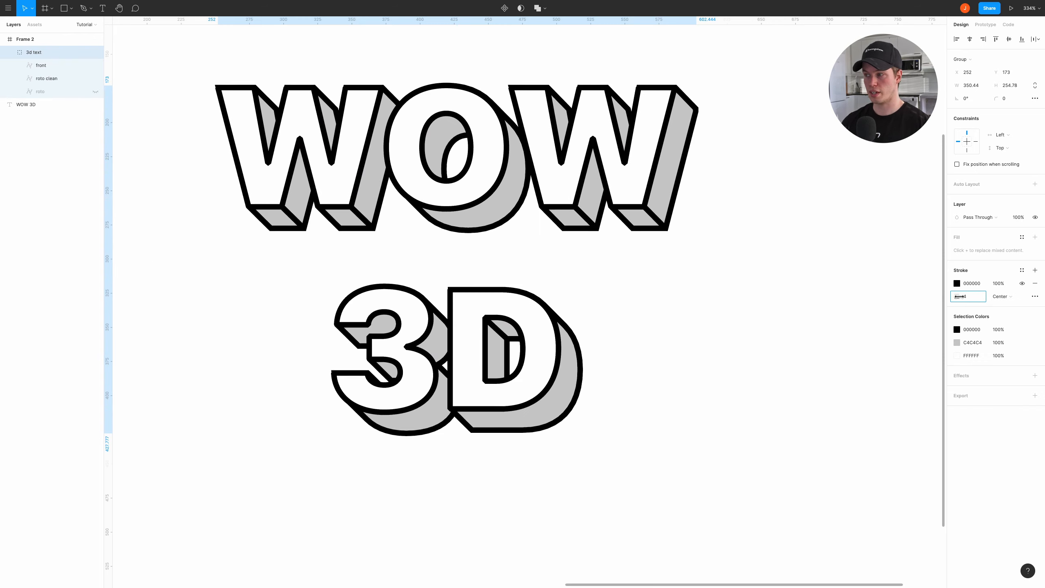
Step: Try the Inside stroke position on the 3d text group and return it to Center
left_click(1001, 296)
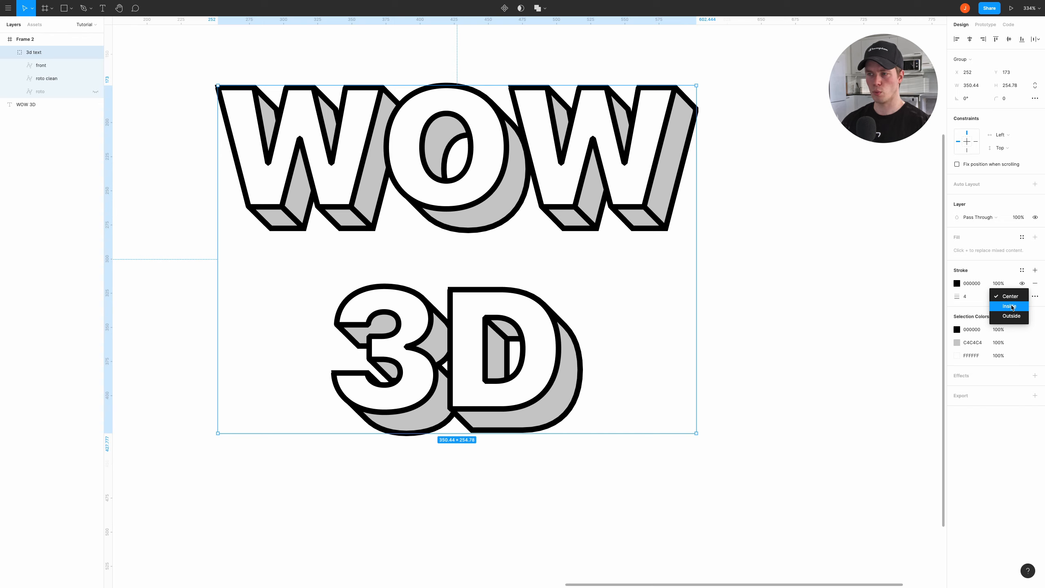
left_click(1010, 306)
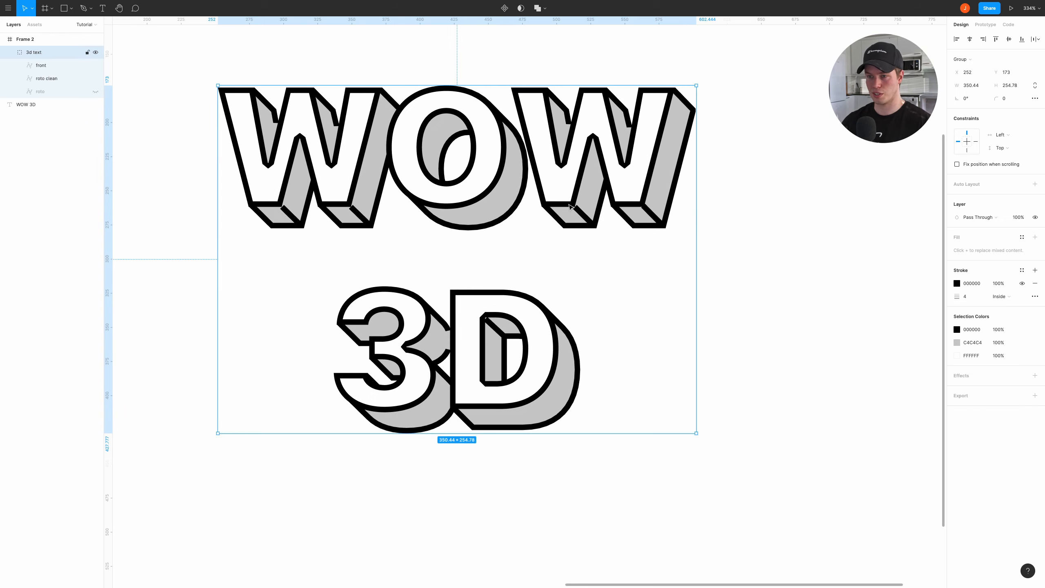
left_click(1007, 297)
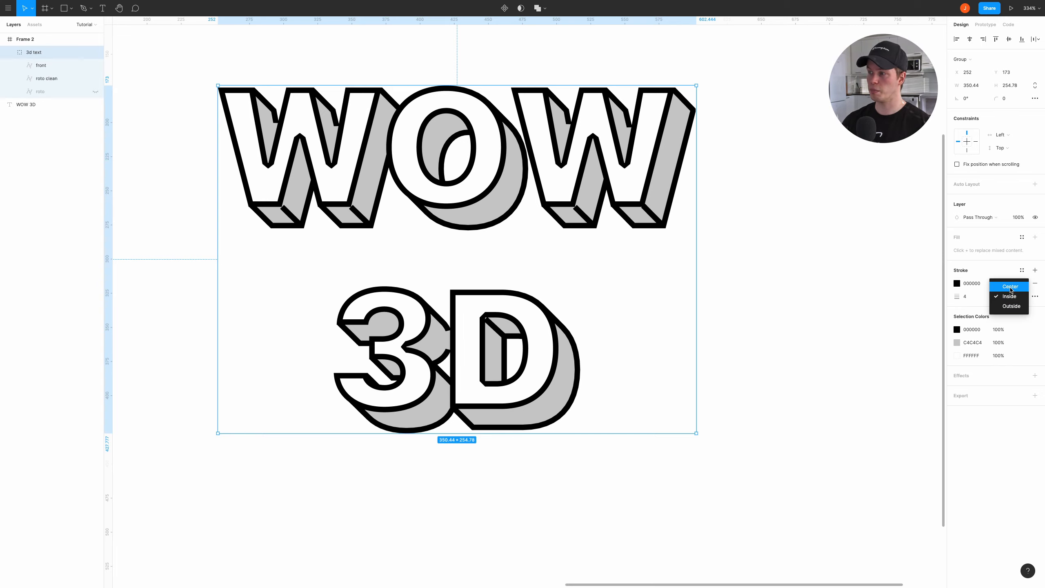
left_click(1010, 290)
Step: Compare the available stroke joins in the 3d text group's advanced stroke settings and choose Bevel
left_click(1035, 297)
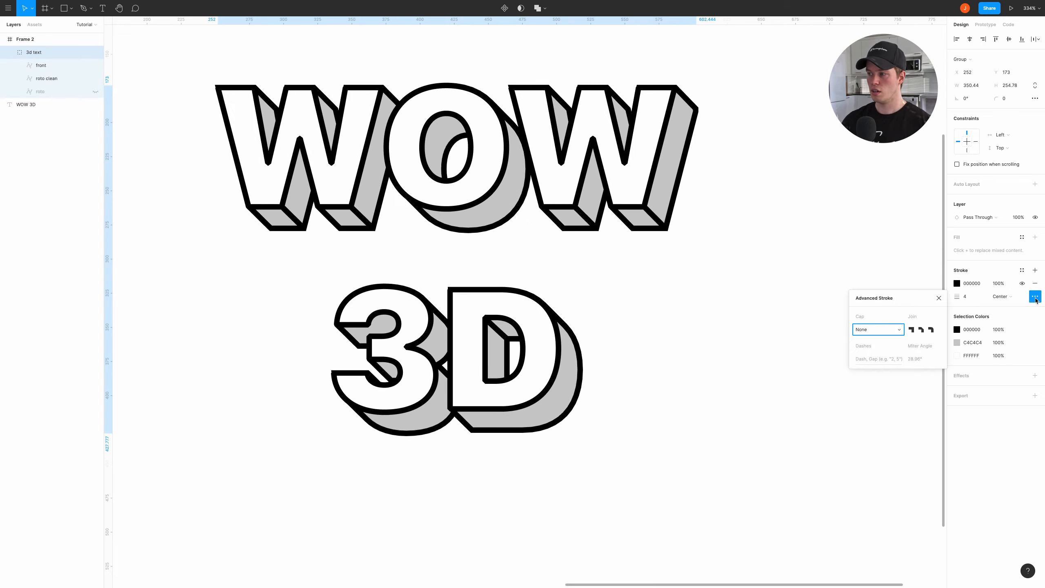
left_click(912, 330)
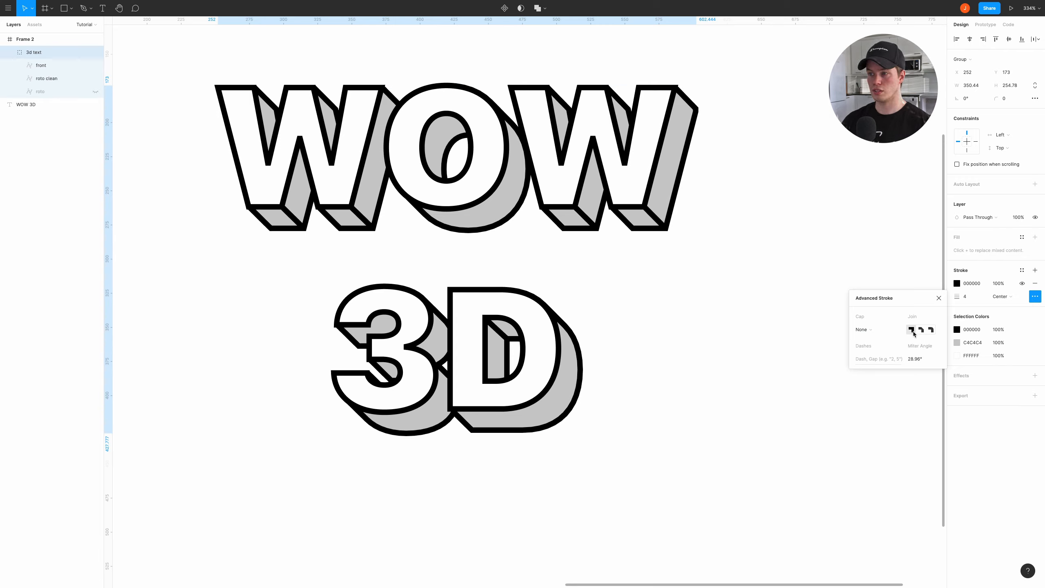
left_click(923, 330)
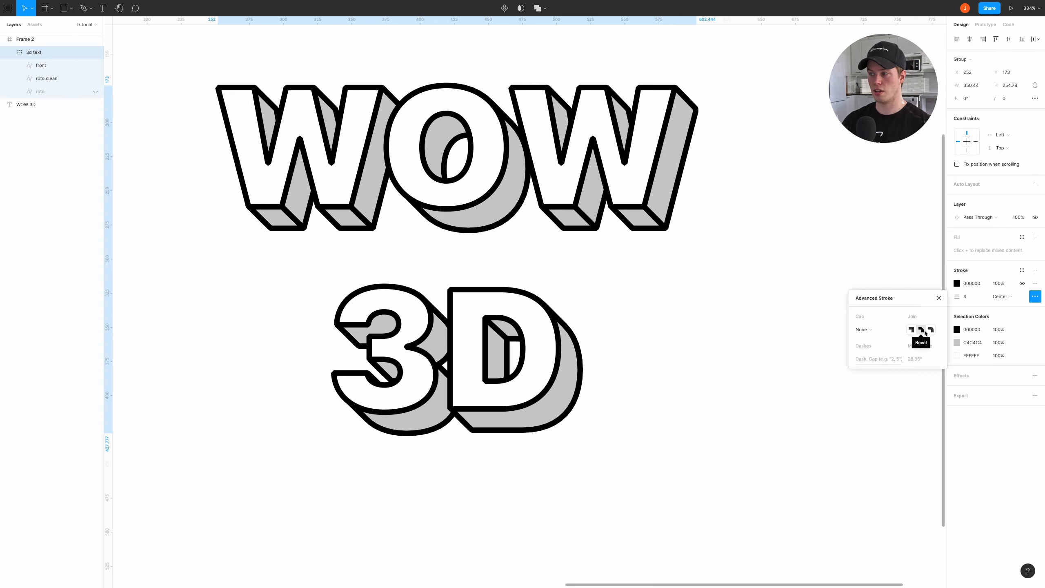
left_click(931, 330)
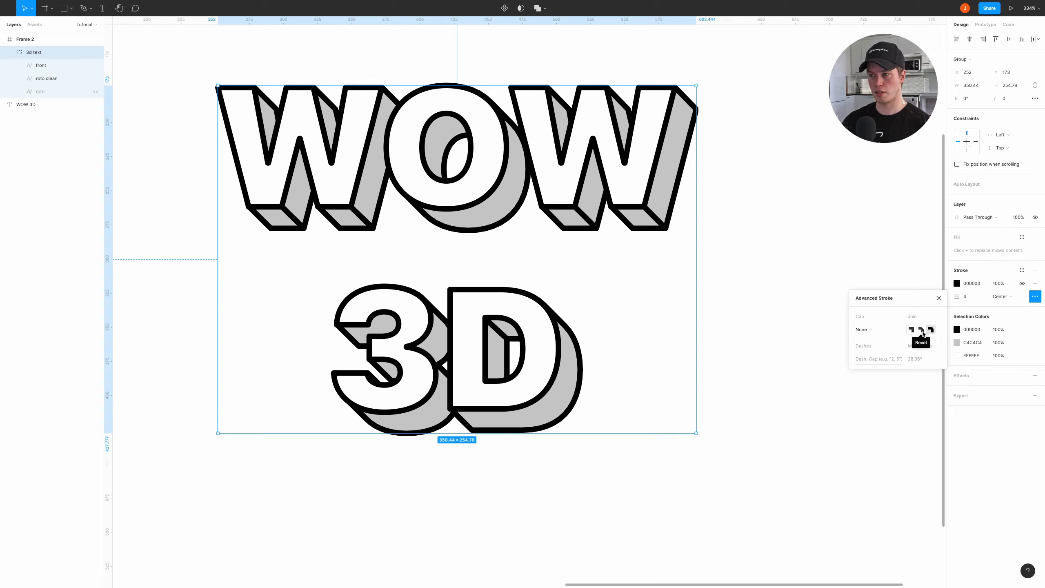
left_click(922, 330)
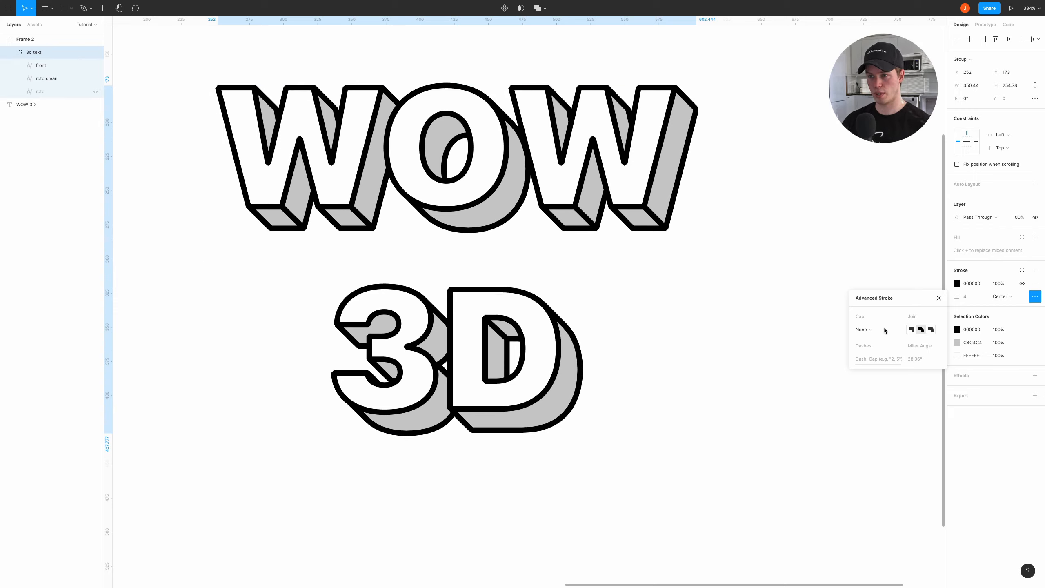
Step: Reduce the stroke weight of the whole 3d text group to 3 and deselect it
left_click(939, 298)
left_click(976, 297)
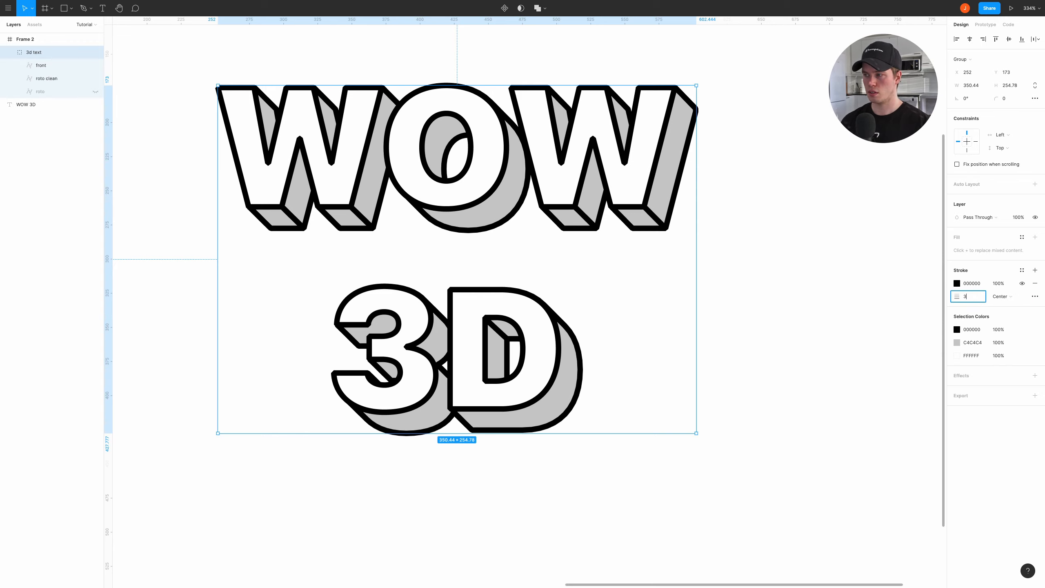
key("Return")
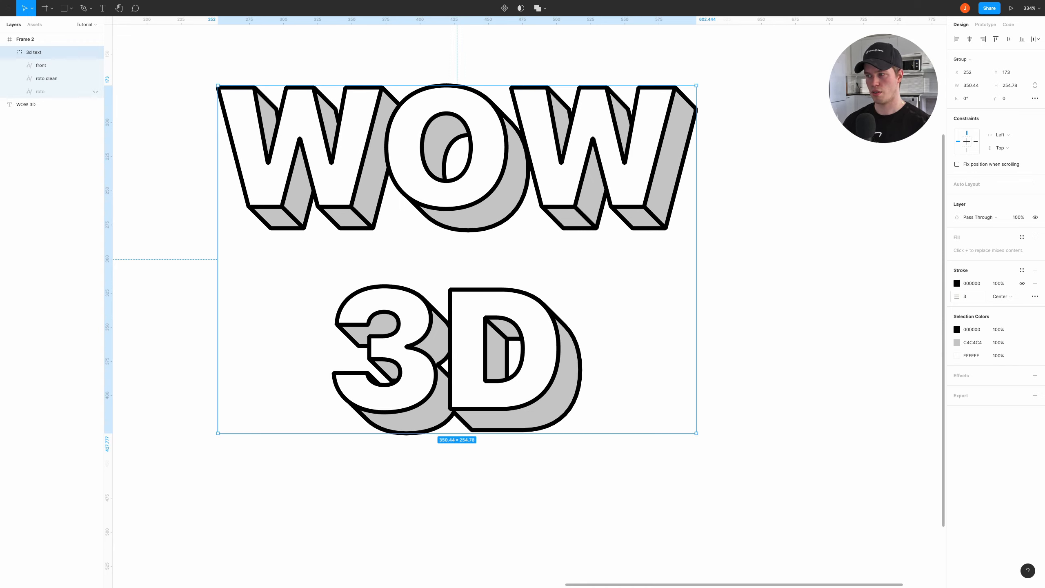
left_click(778, 283)
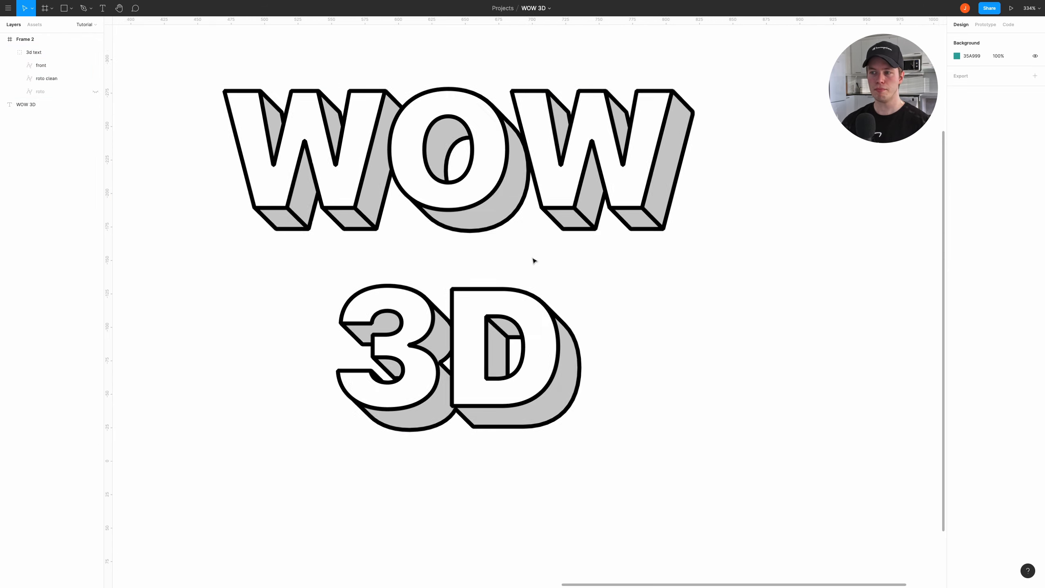
scroll(563, 252, "down", 3)
left_click_drag(563, 252, 541, 255)
scroll(489, 219, "up", 1)
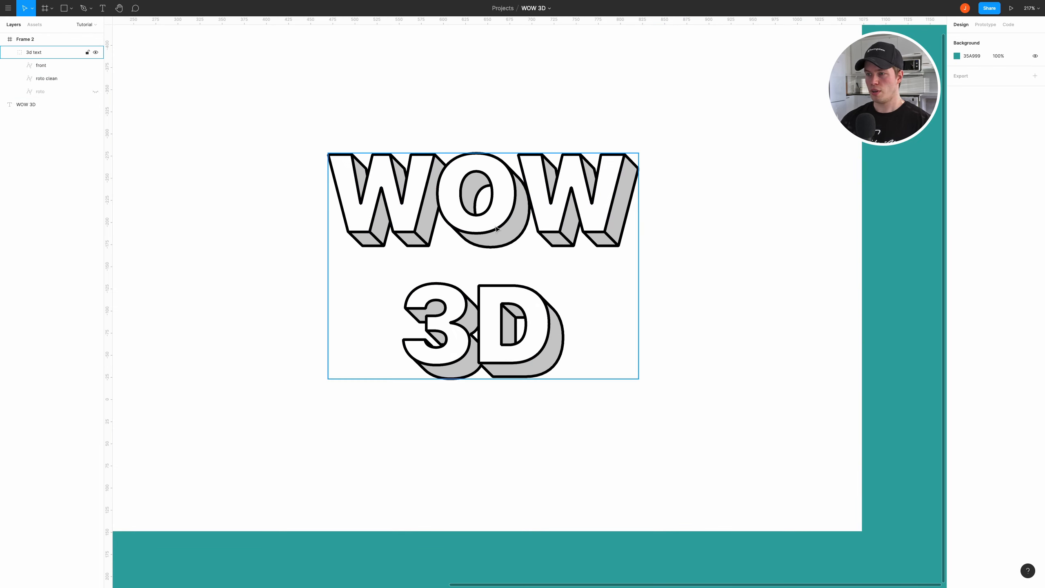
left_click_drag(502, 217, 482, 215)
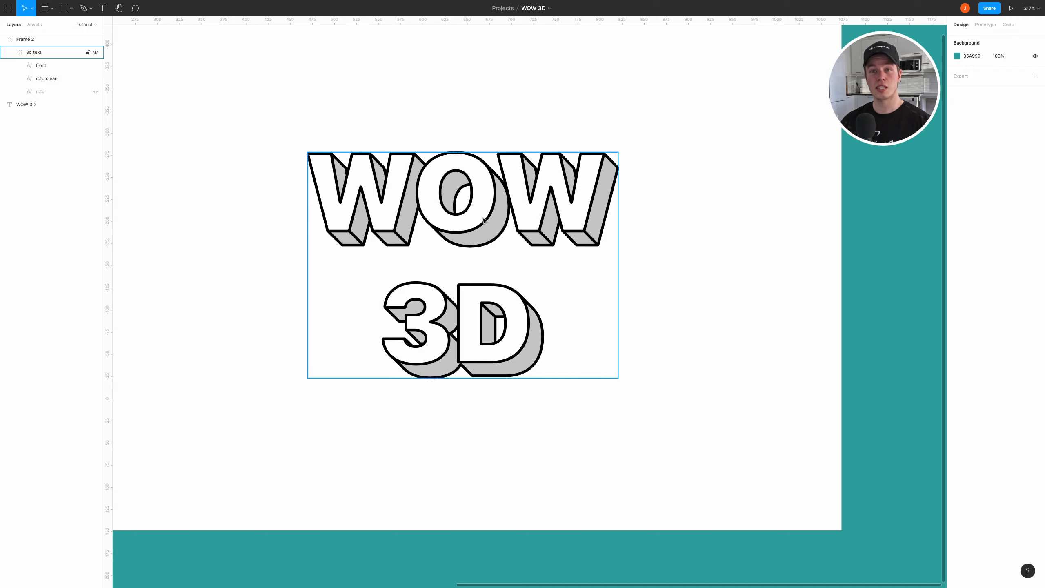
Step: Give the roto clean layer a linear gradient fill running diagonally from the first W's upper corner to below the last W
left_click(48, 81)
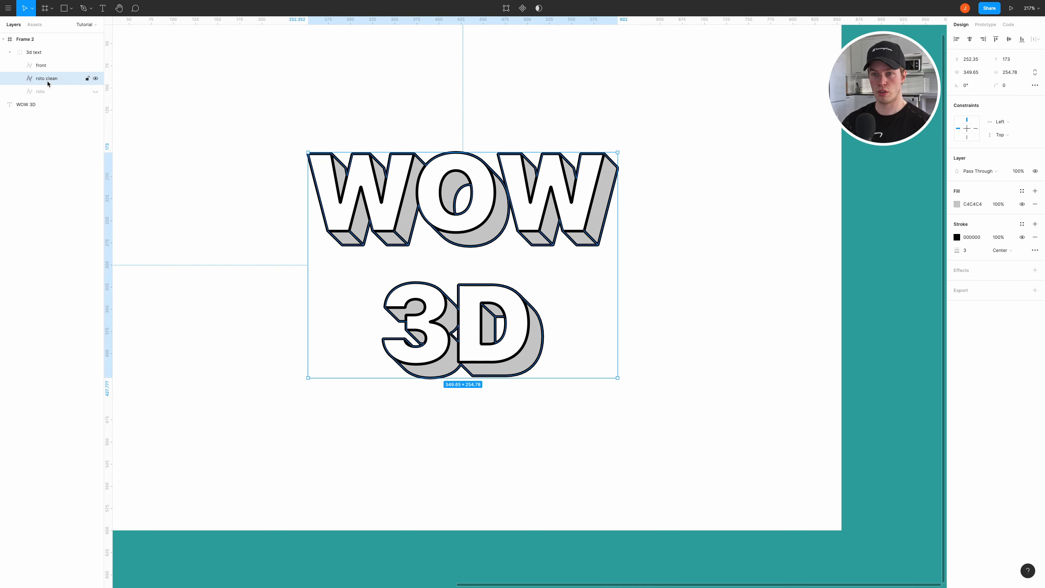
scroll(489, 239, "up", 5)
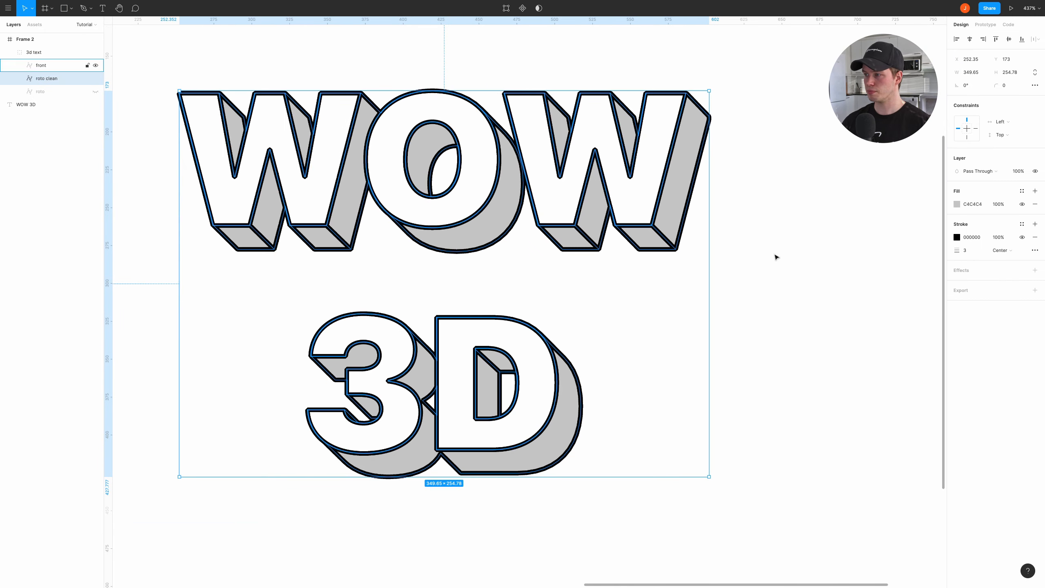
left_click(958, 205)
left_click(870, 206)
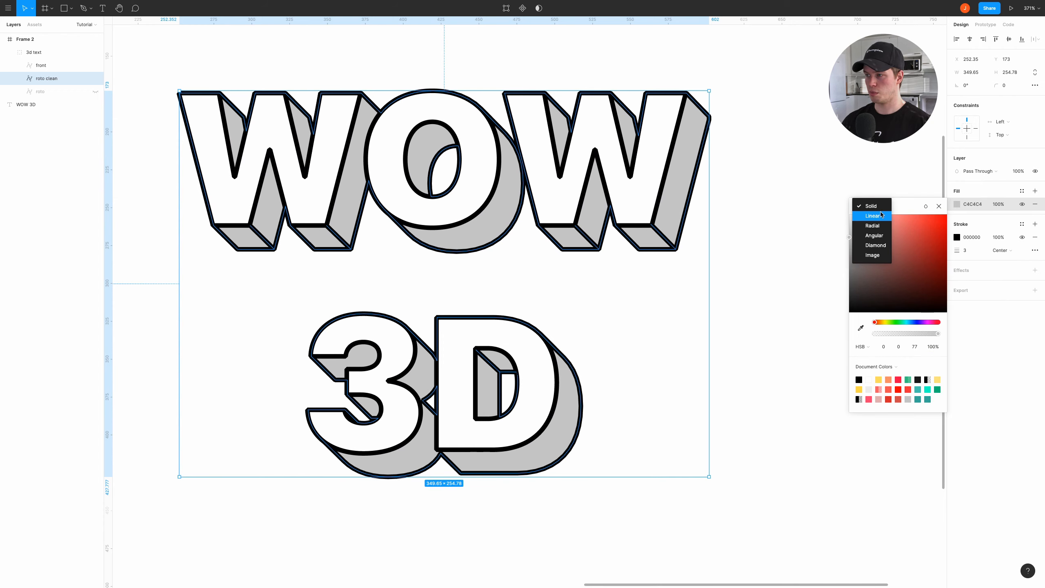
left_click(880, 216)
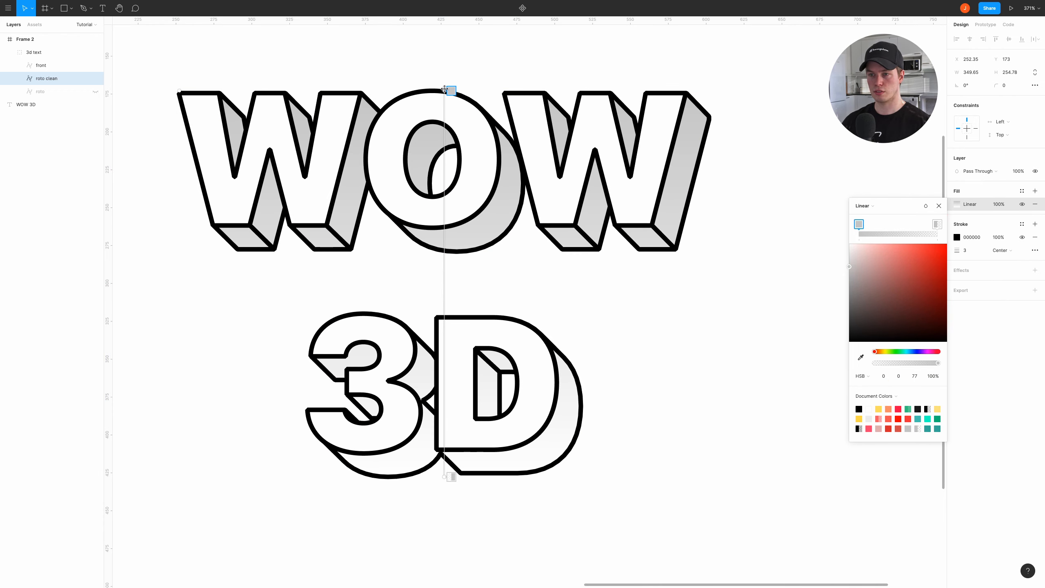
left_click_drag(445, 90, 197, 113)
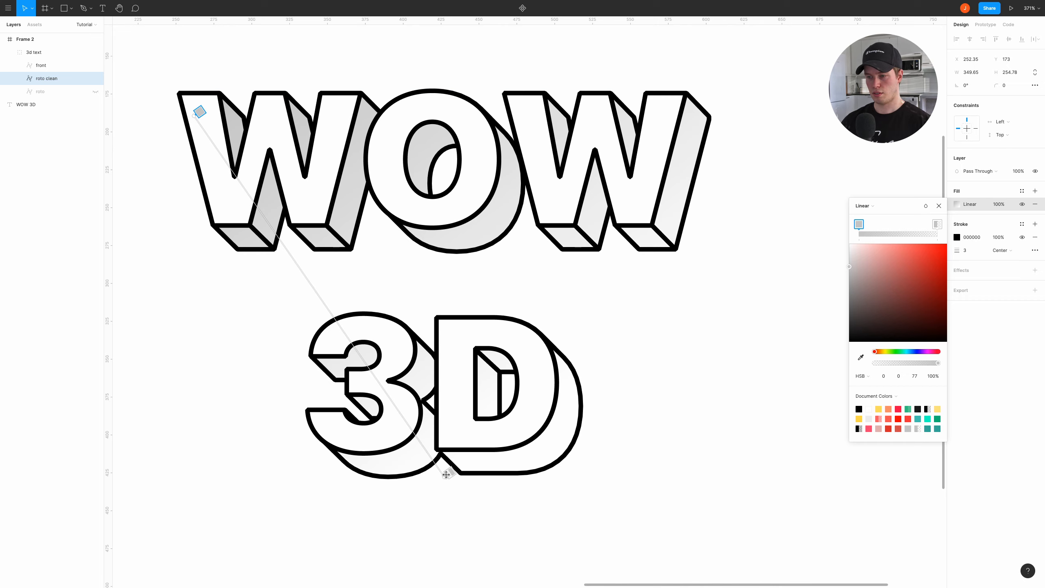
left_click_drag(446, 474, 682, 328)
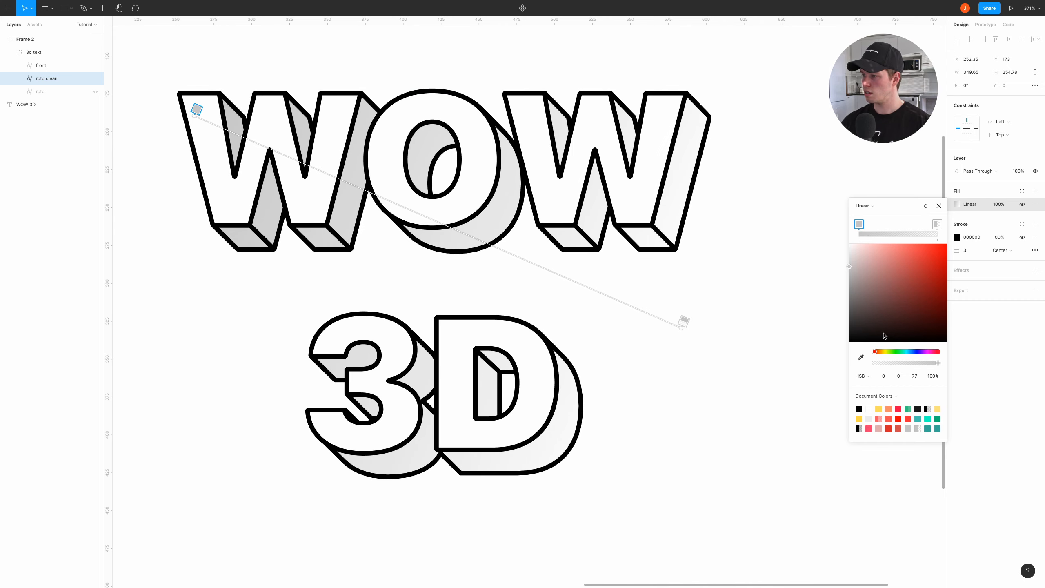
Step: Color the gradient's start stop pink (HSB 342, 78, 97) and its end stop fully opaque orange (HSB 11, 70, 98)
left_click_drag(931, 353, 937, 353)
left_click_drag(922, 258, 926, 246)
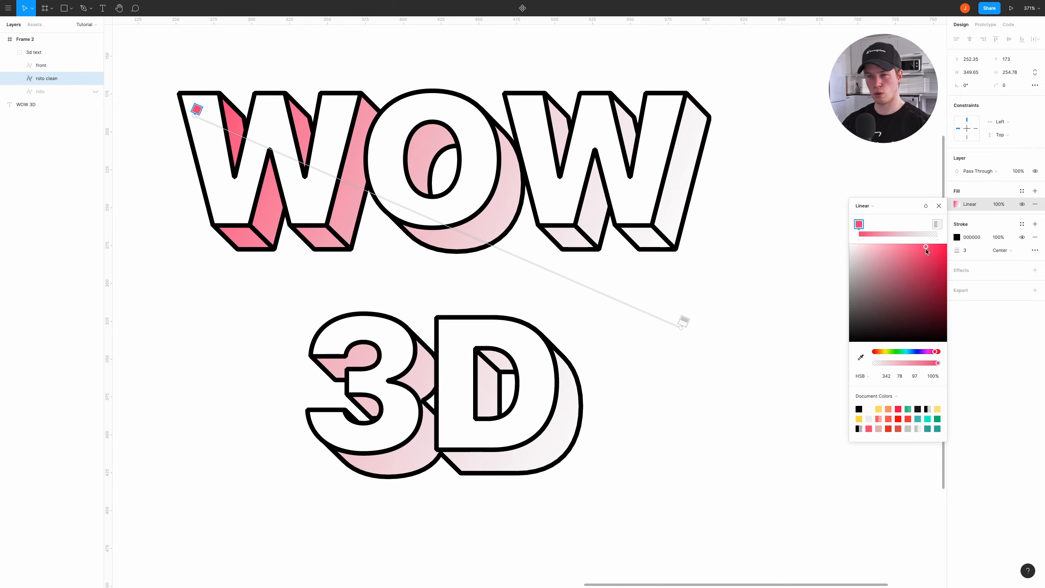
left_click(937, 224)
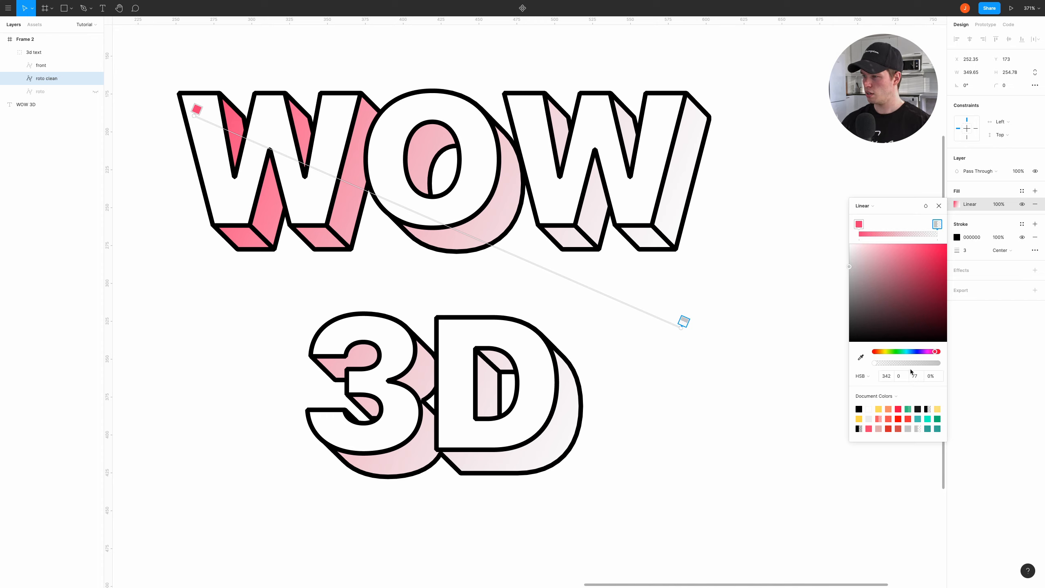
left_click_drag(912, 363, 941, 362)
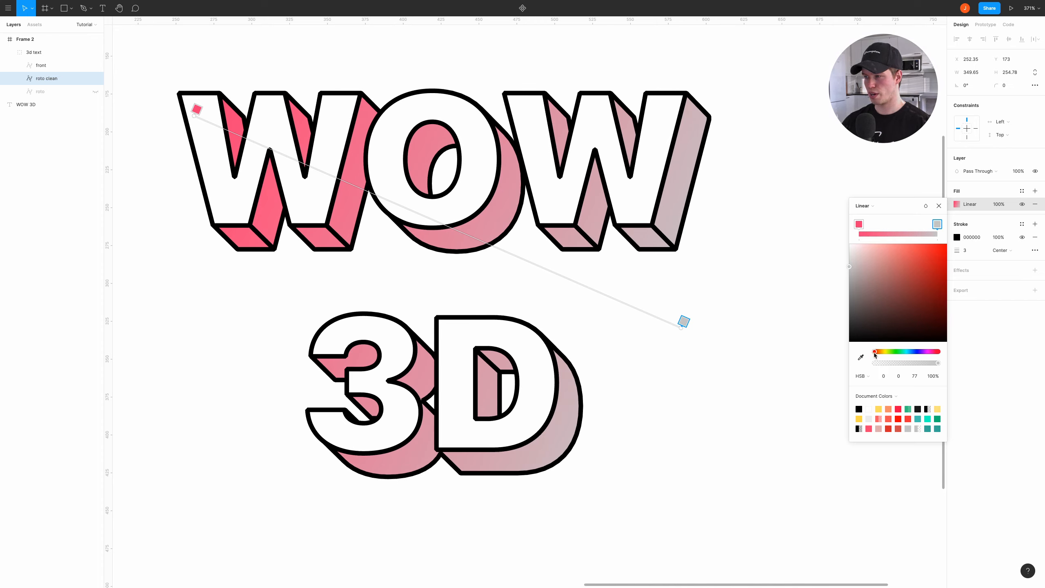
left_click_drag(876, 353, 876, 354)
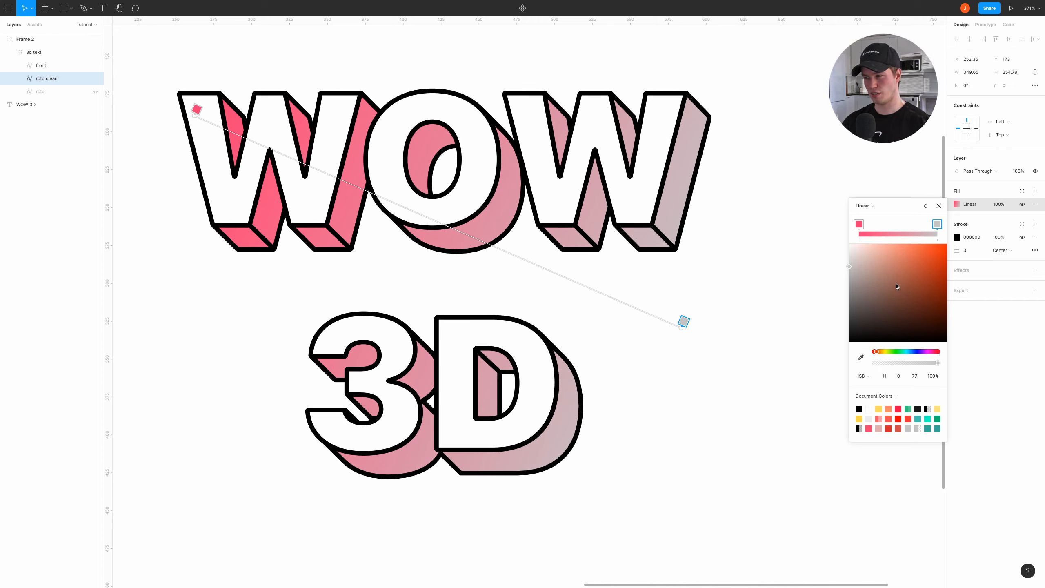
mouse_move(897, 286)
left_mouse_down()
mouse_move(916, 246)
mouse_move(941, 252)
mouse_move(918, 245)
left_mouse_up()
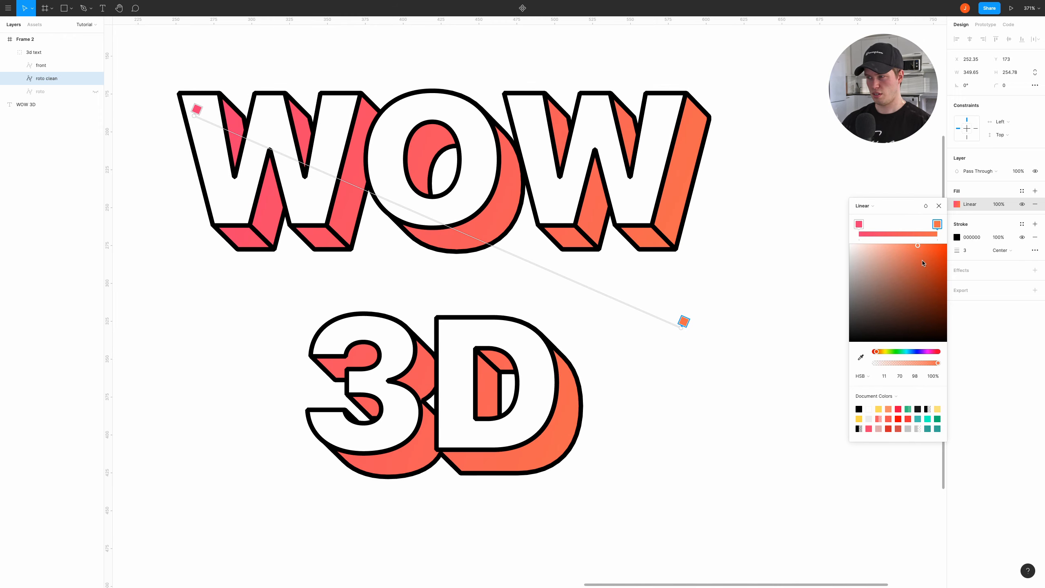
Step: Shift the gradient's end stop towards red by setting its hue to 4
left_click(885, 376)
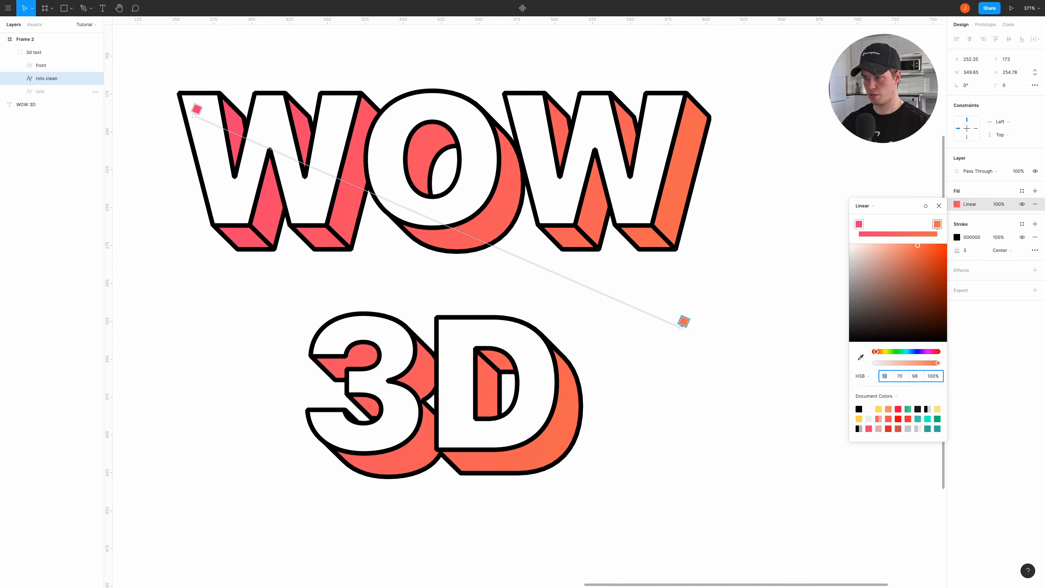
type("2")
key("Return")
type("0")
key("Return")
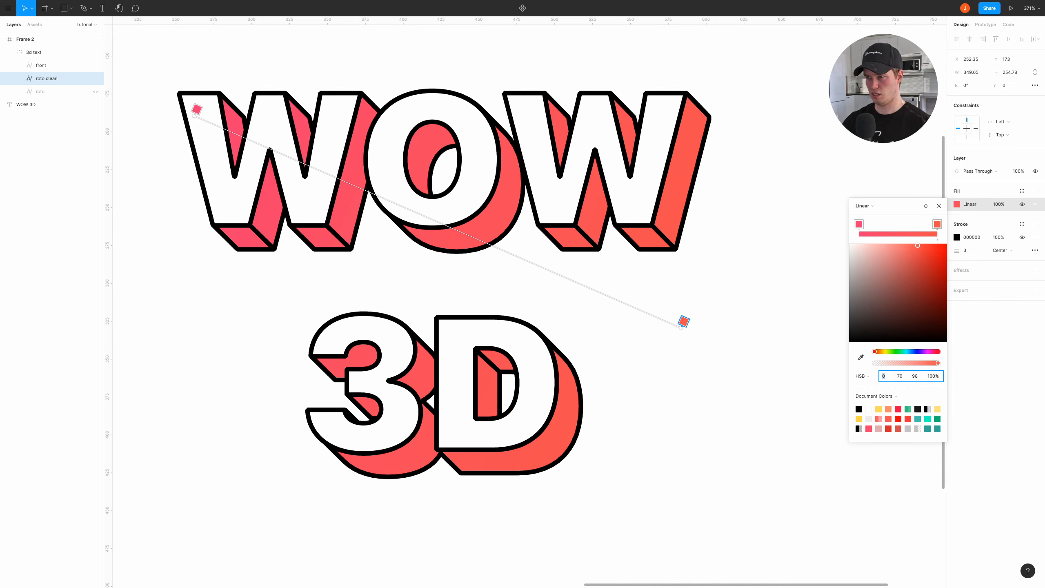
type("4")
key("Return")
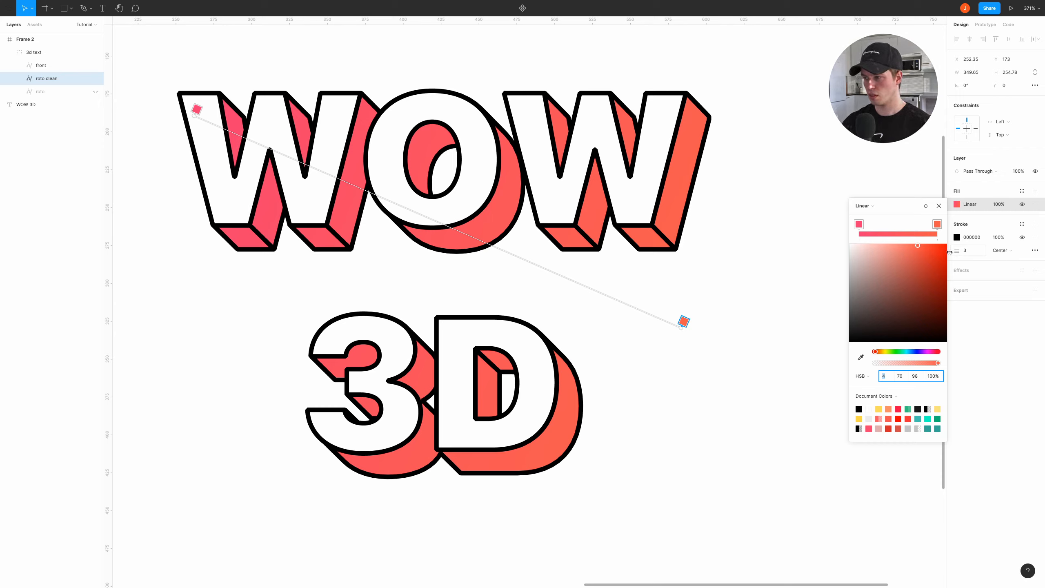
Step: Adjust the gradient's start stop to a softer pink (HSB 342, 63, 91) and its end stop to red-orange (HSB 4, 78, 96)
left_click_drag(919, 250, 913, 257)
left_click(860, 226)
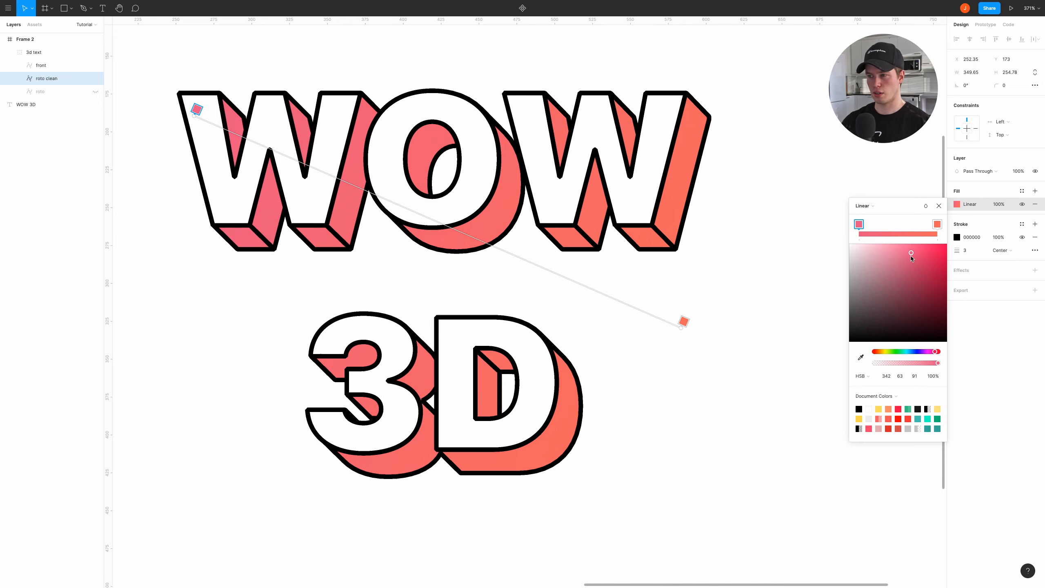
left_click_drag(913, 257, 926, 249)
left_click(937, 223)
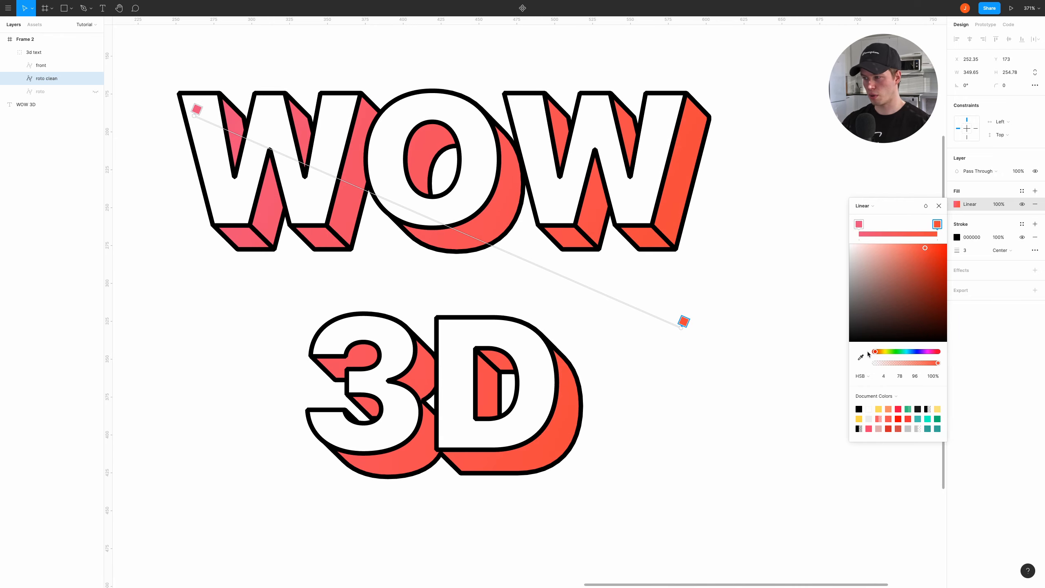
Step: Change the gradient's end stop to a light orange with HSB 9, 62, 100 and close the color picker
left_click_drag(878, 353, 879, 354)
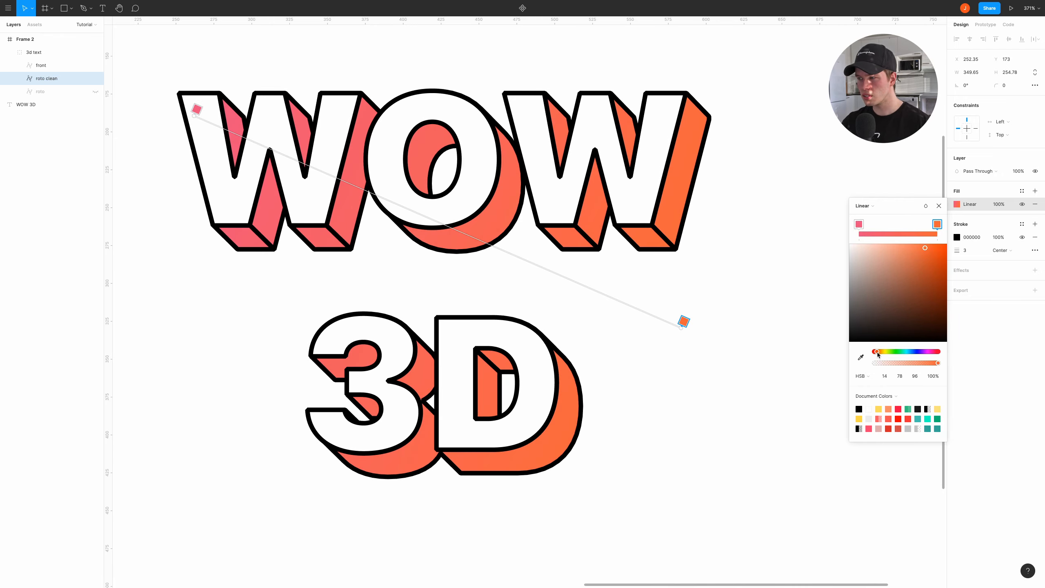
left_click_drag(910, 251, 905, 243)
left_click(885, 376)
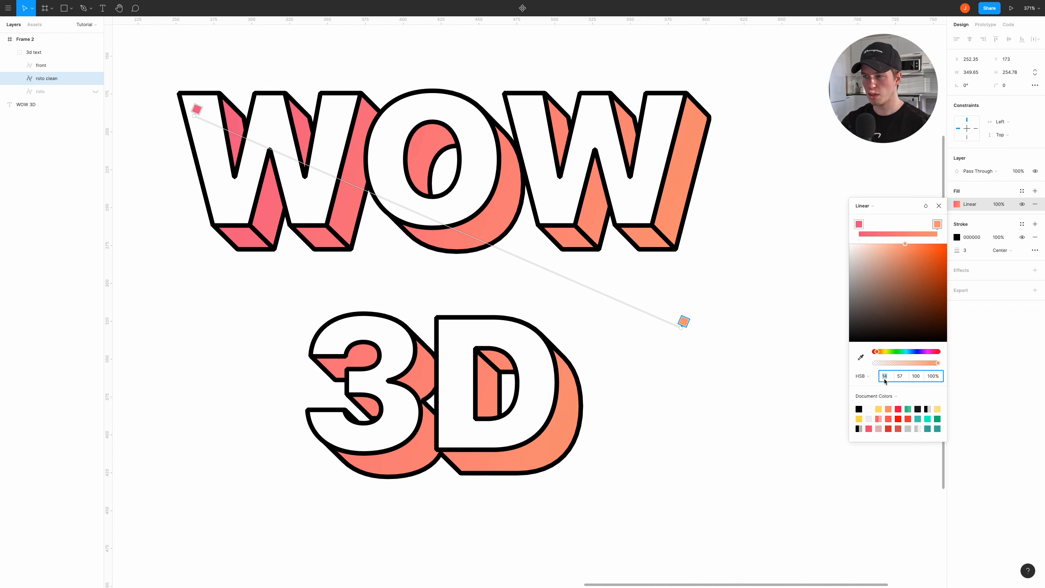
type("10")
key("Return")
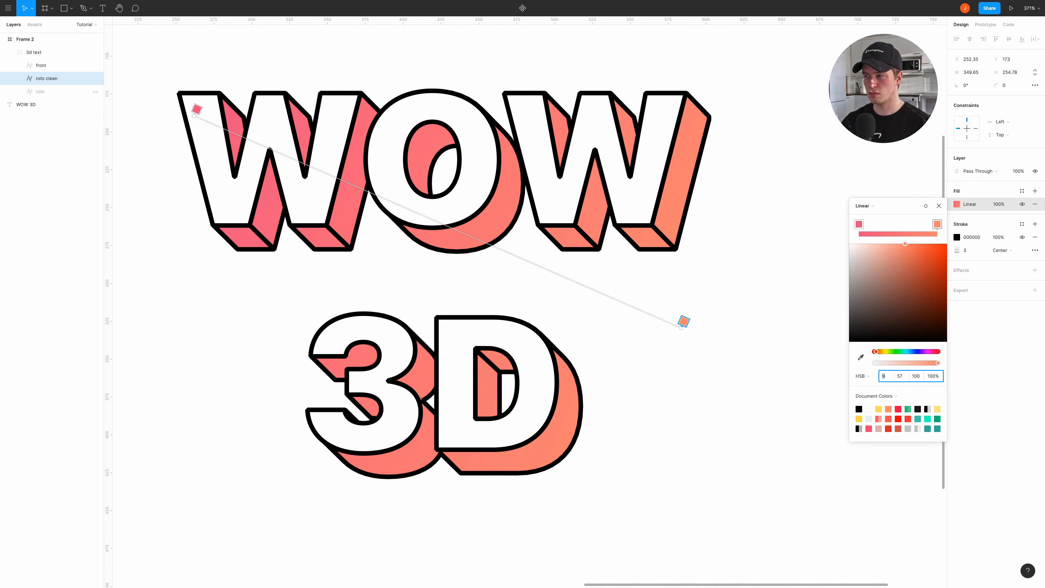
left_click_drag(905, 244, 911, 247)
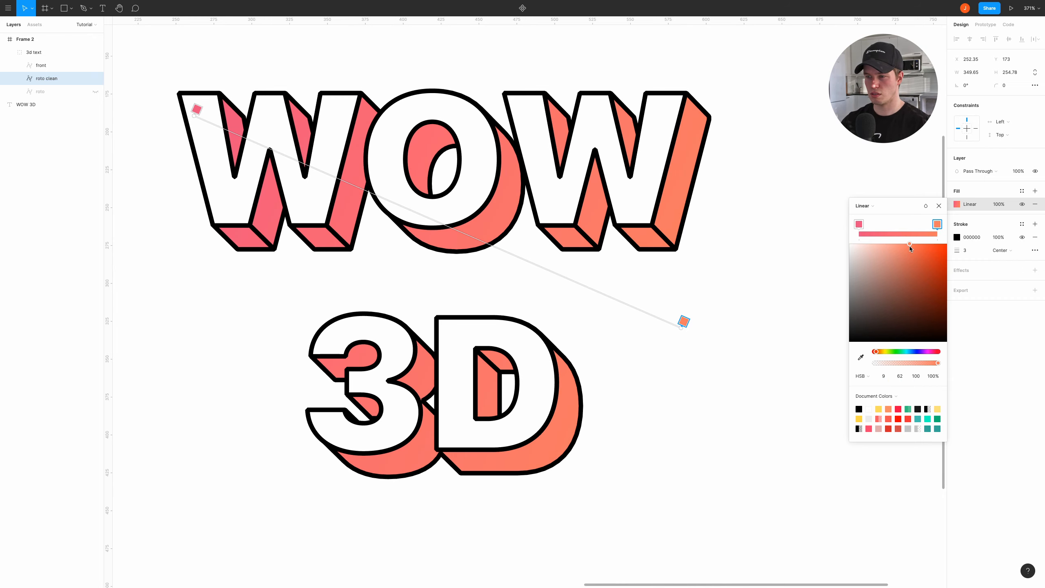
left_click(939, 206)
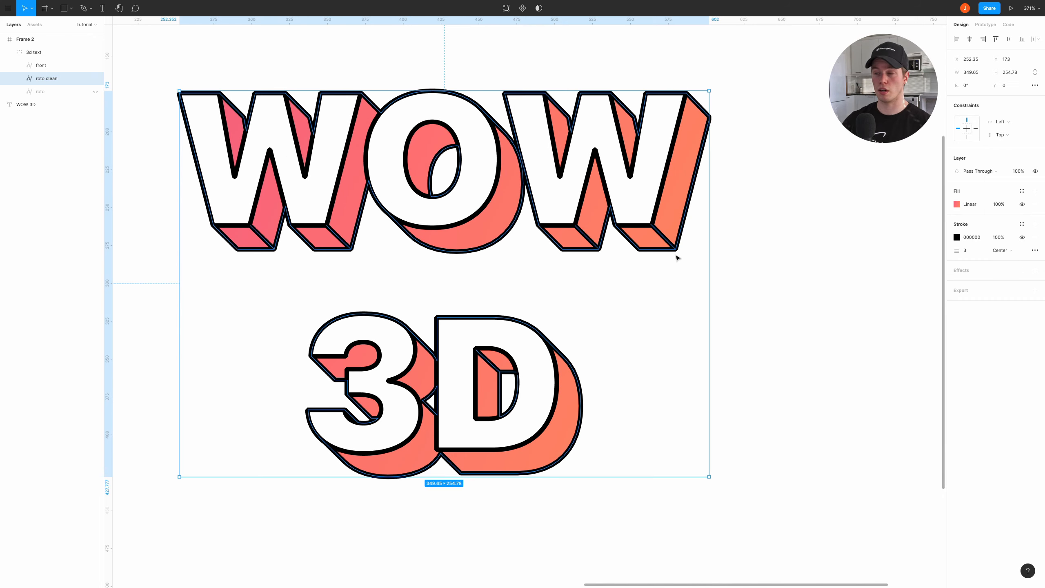
Step: Examine the gradient-filled 3D lettering up close and within the whole frame
scroll(678, 258, "down", 2)
scroll(662, 257, "down", 5, "ctrl")
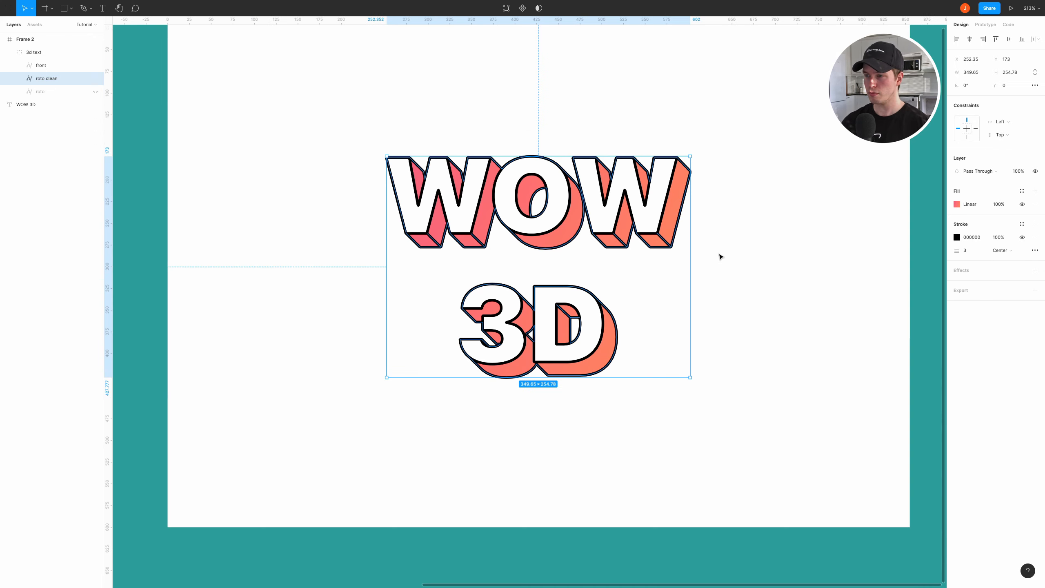
left_click(691, 256)
scroll(690, 257, "right", 2)
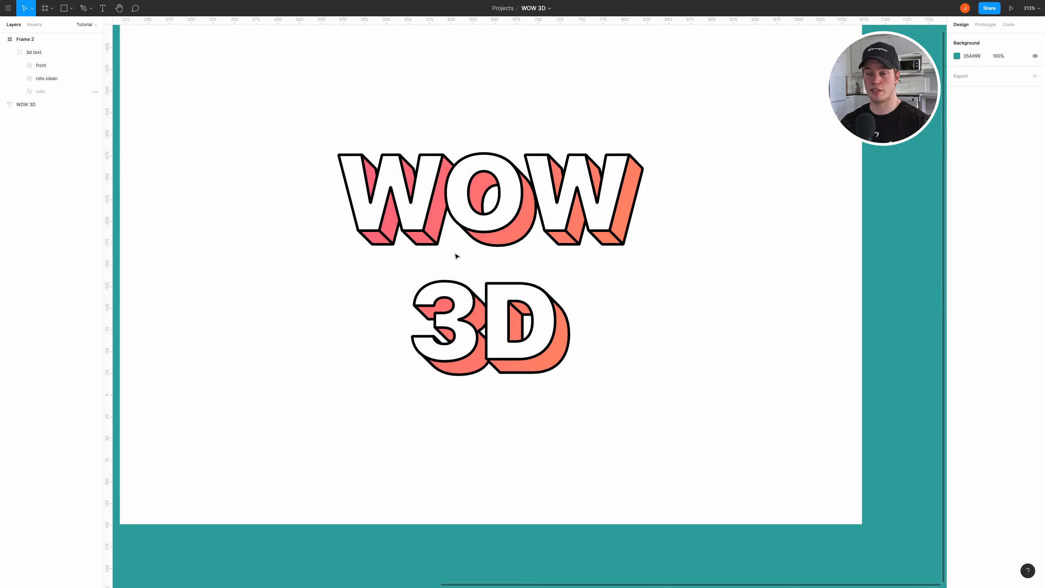
scroll(456, 256, "up", 3, "ctrl")
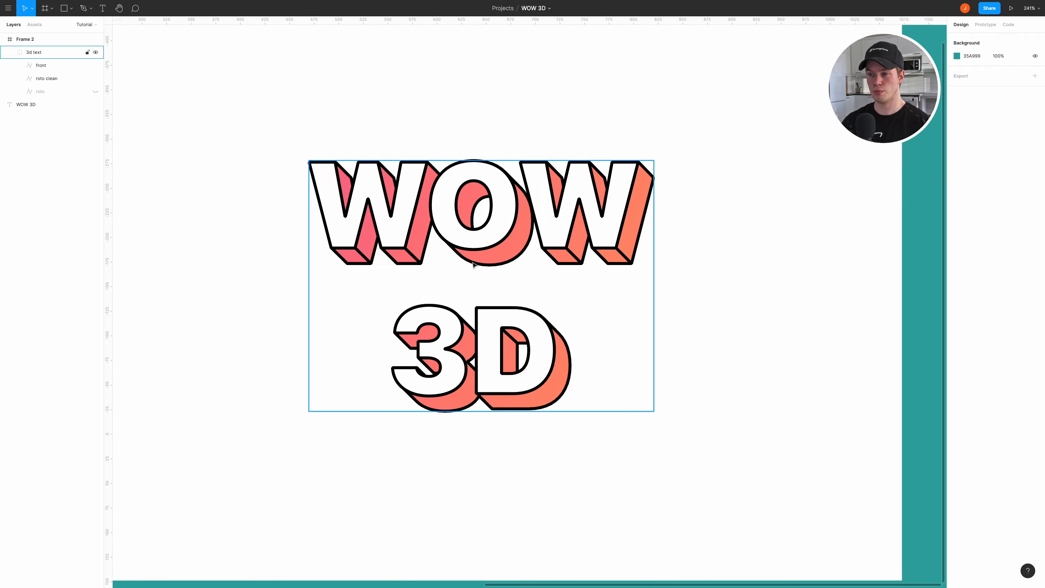
left_click(480, 256)
scroll(480, 255, "down", 5)
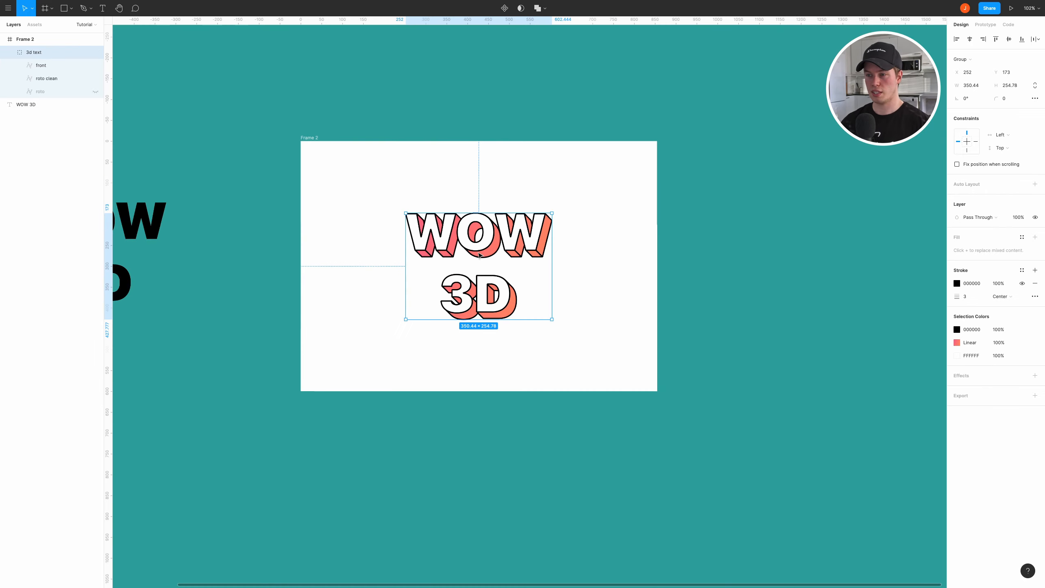
scroll(483, 302, "up", 5)
scroll(485, 303, "down", 2)
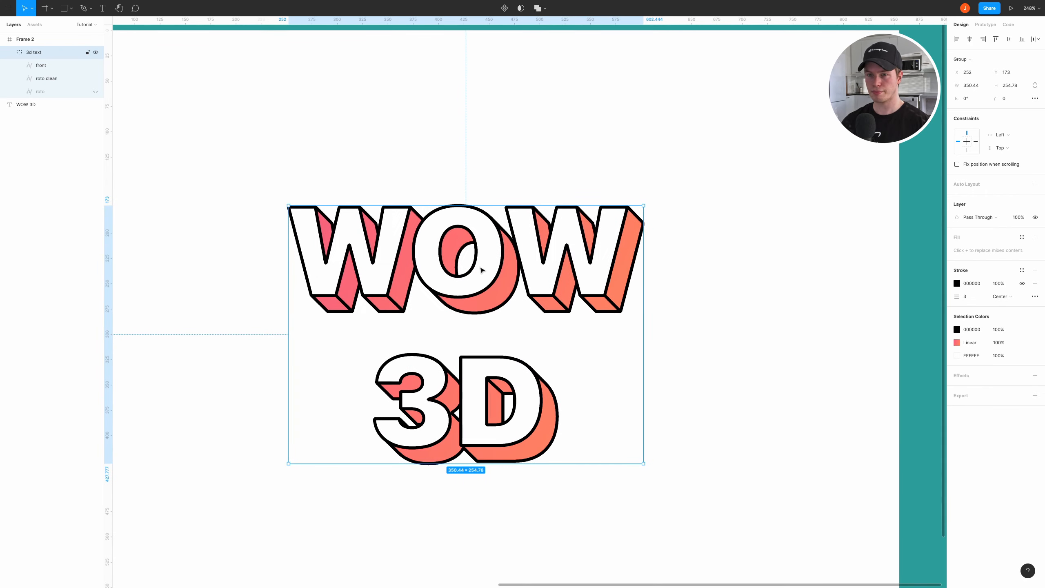
Step: Duplicate the roto clean layer and set the lower copy's stroke weight to 29 as a thick outer outline
left_click(49, 79)
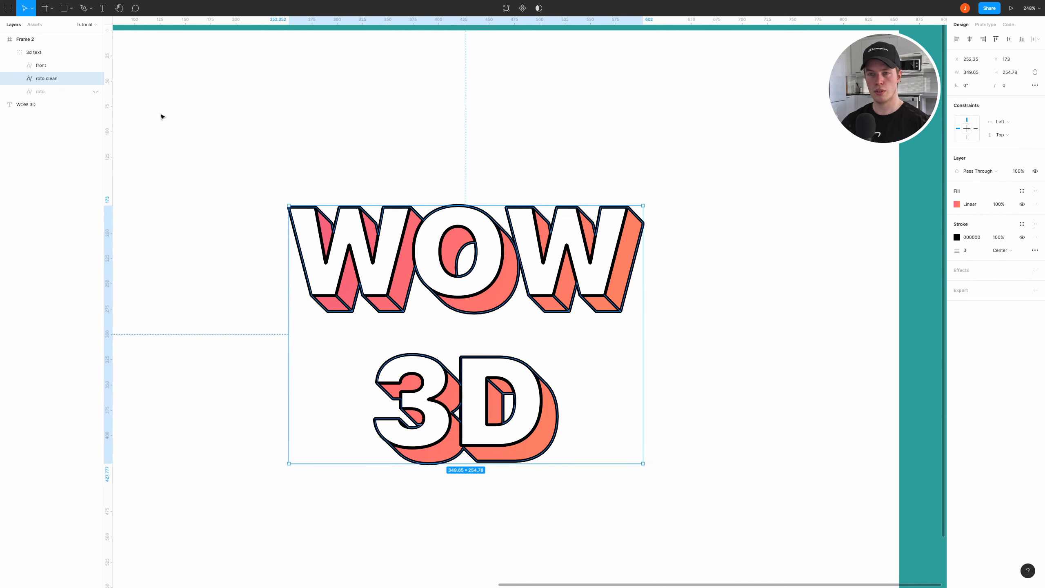
key("ctrl+d")
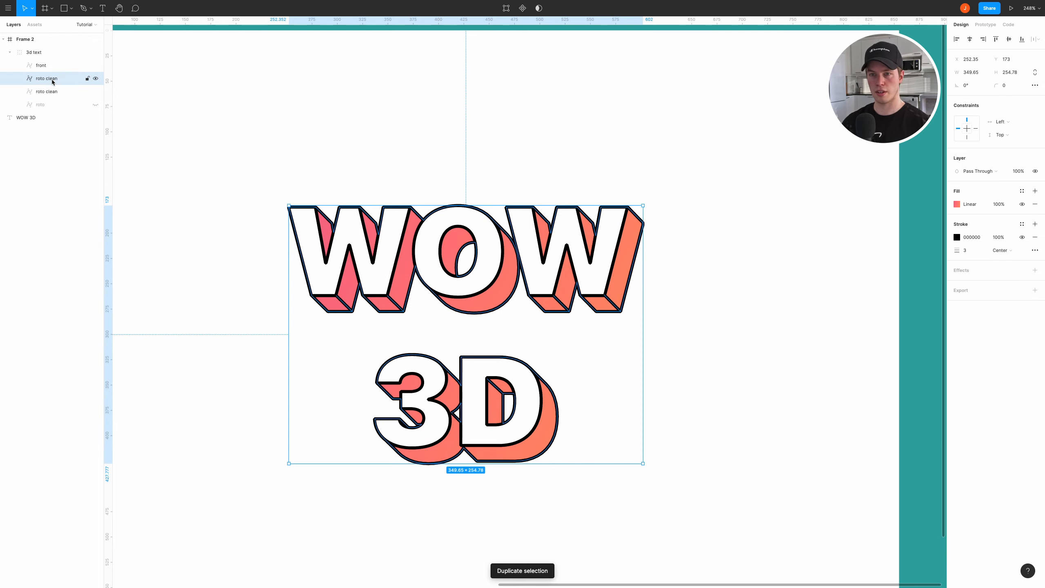
left_click(52, 92)
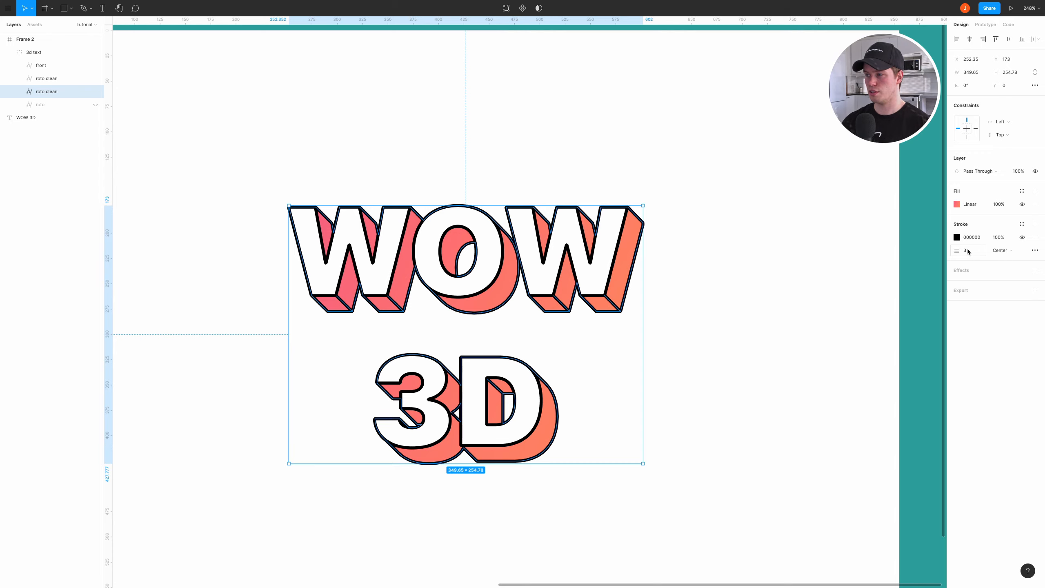
left_click_drag(959, 251, 982, 249)
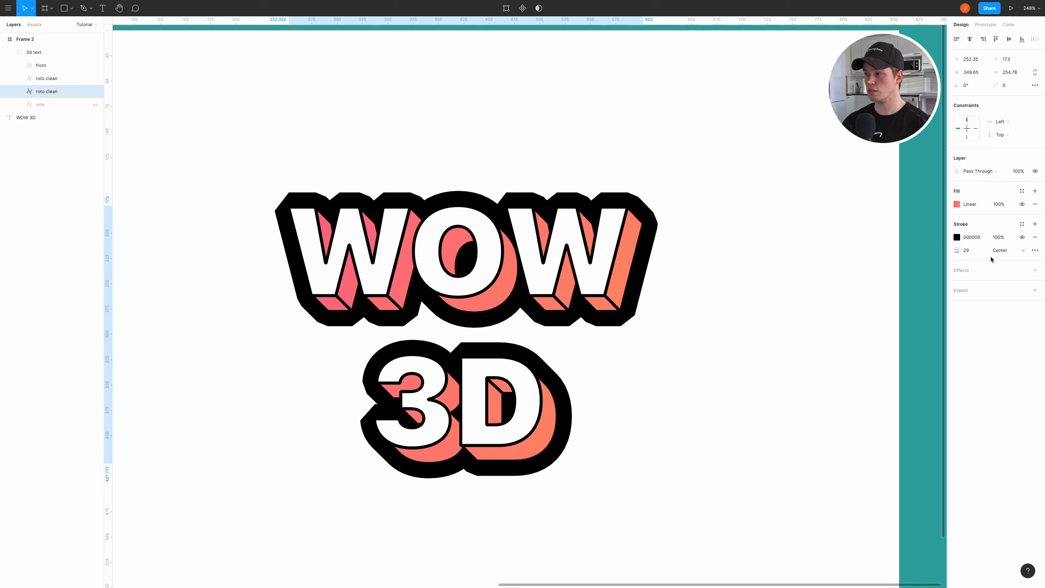
Step: Align the lower roto clean copy's stroke to the outside and set its weight to 15
left_click(1009, 251)
left_click(1011, 270)
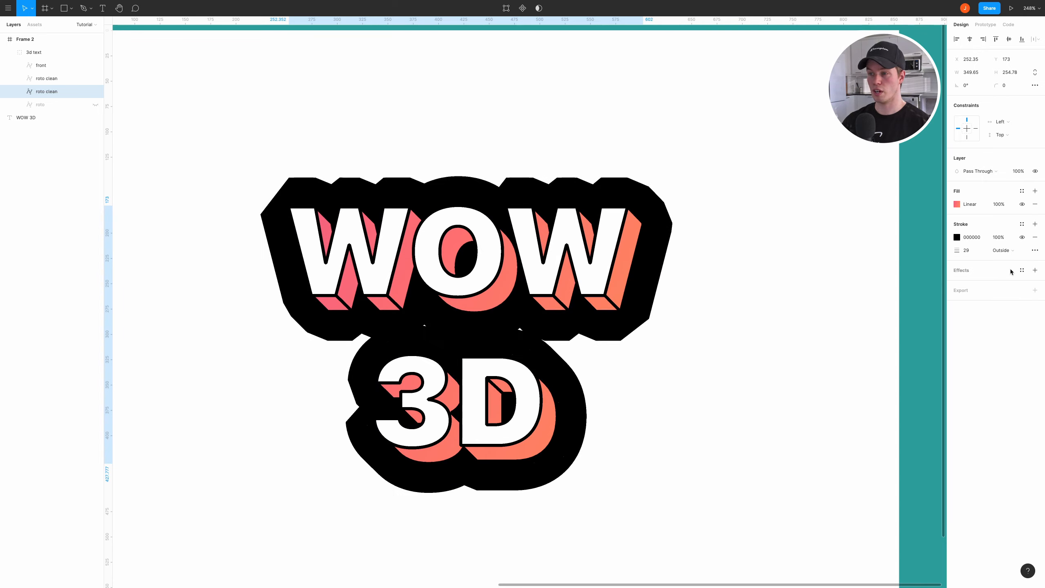
left_click_drag(959, 250, 949, 250)
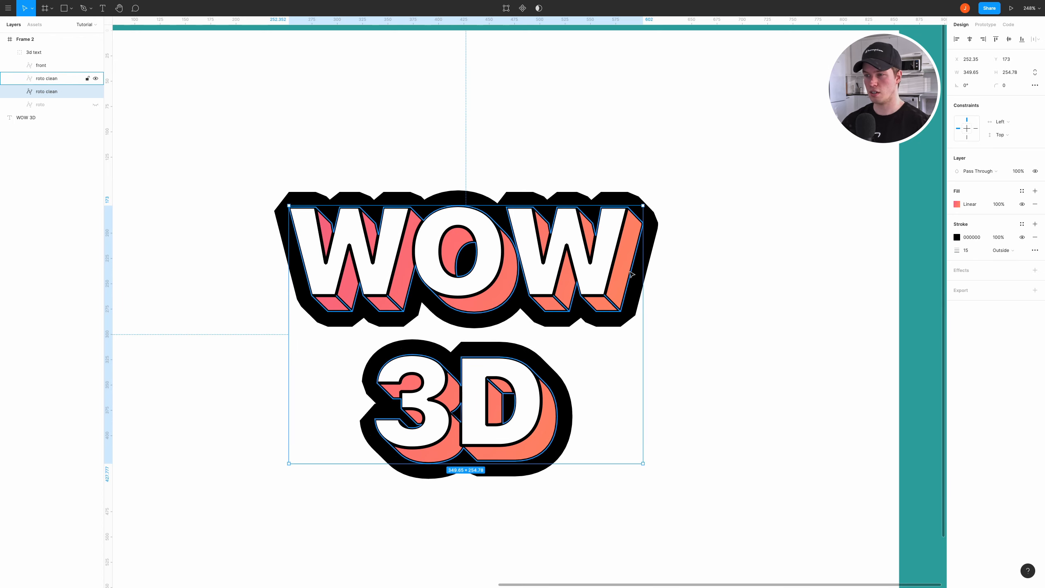
Step: Outline the lower roto clean copy's stroke into its own shape and delete the leftover gradient-filled copy beneath it
right_click(612, 320)
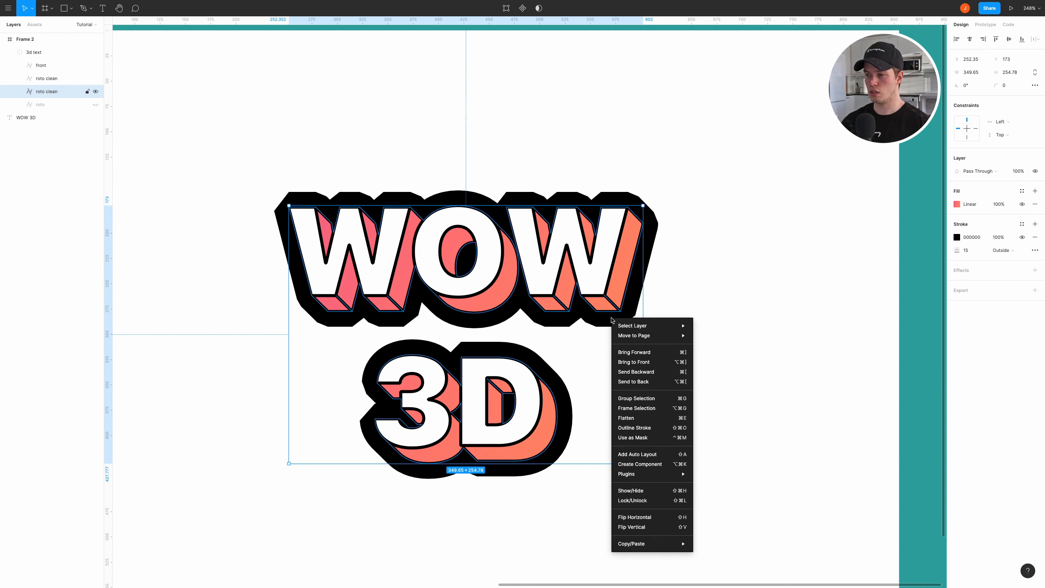
left_click(637, 429)
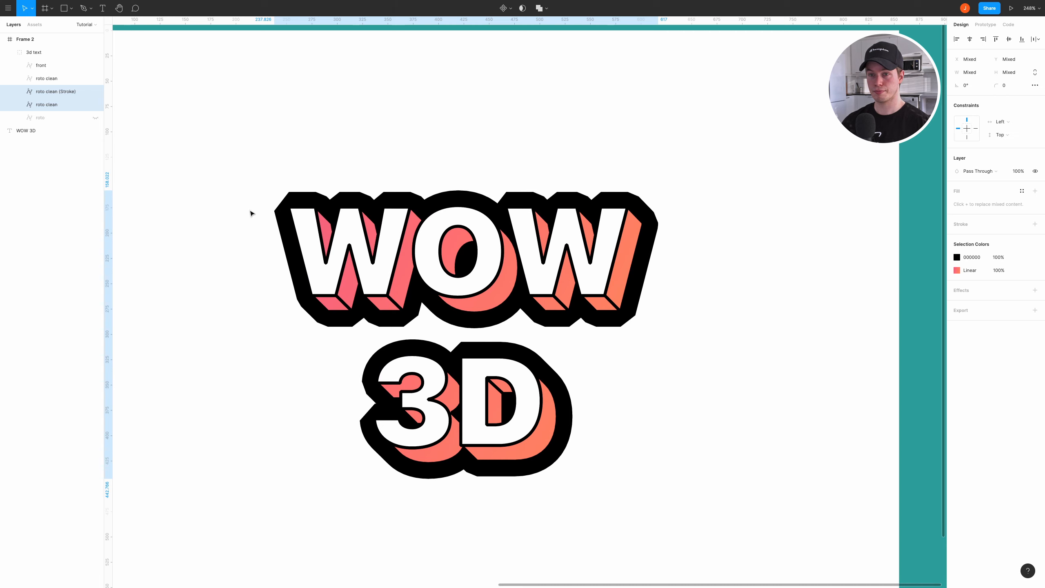
left_click(43, 104)
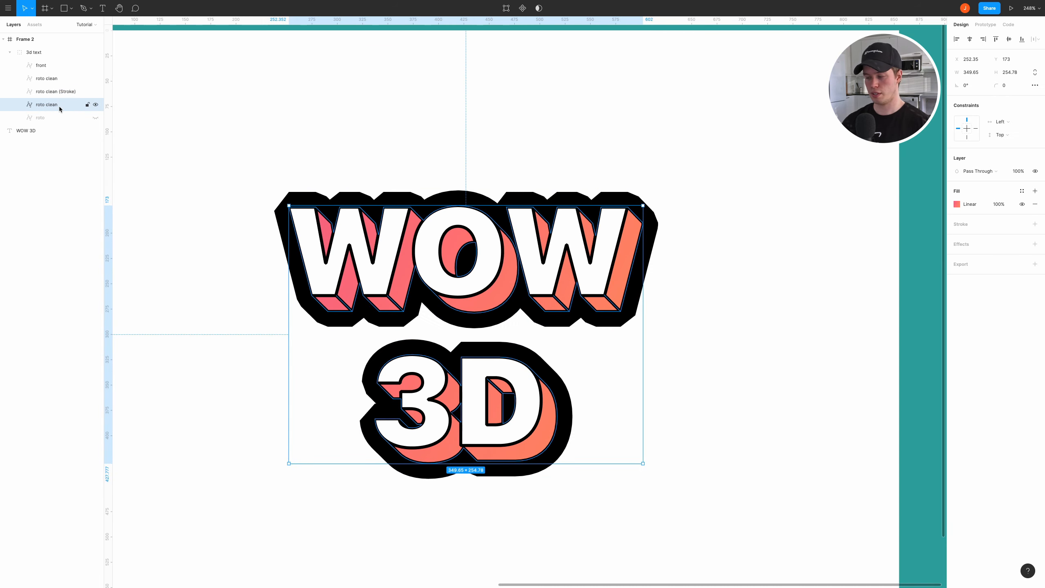
key("Delete")
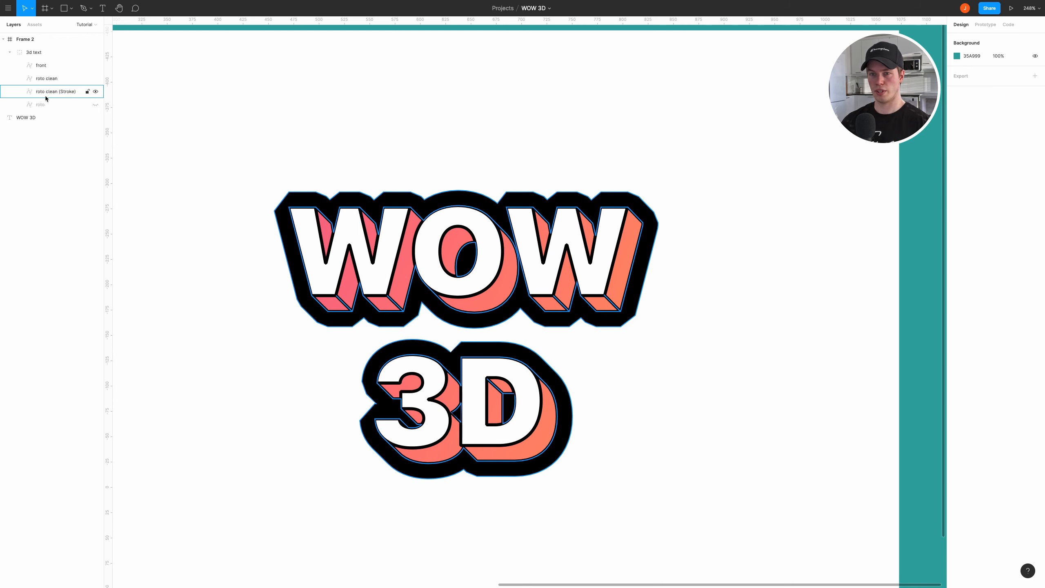
Step: Fill the roto clean (Stroke) shape with warm yellow FFDC62 (HSB 47, 62, 100) and close the color picker
left_click(46, 93)
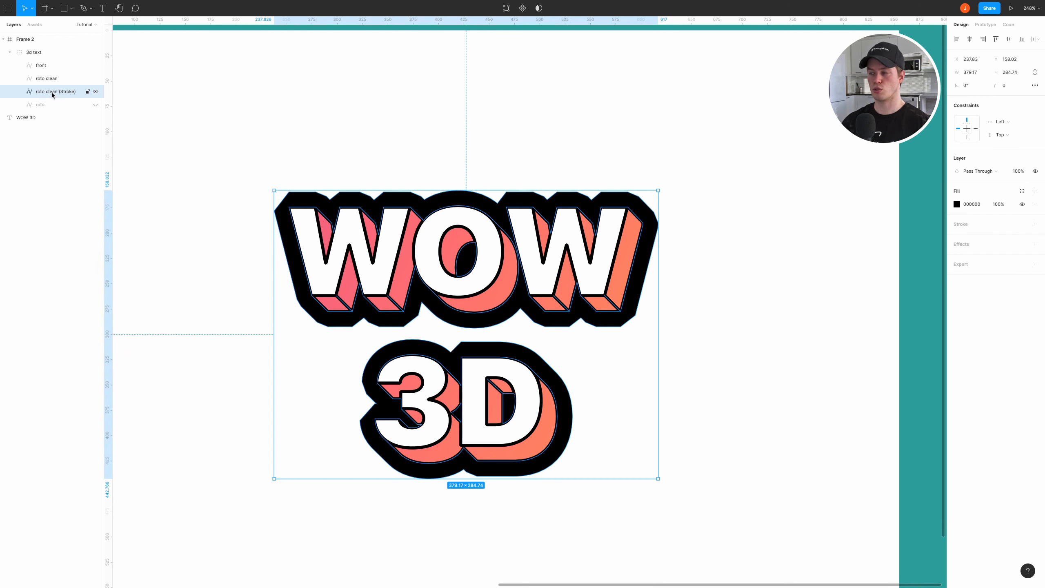
left_click(958, 205)
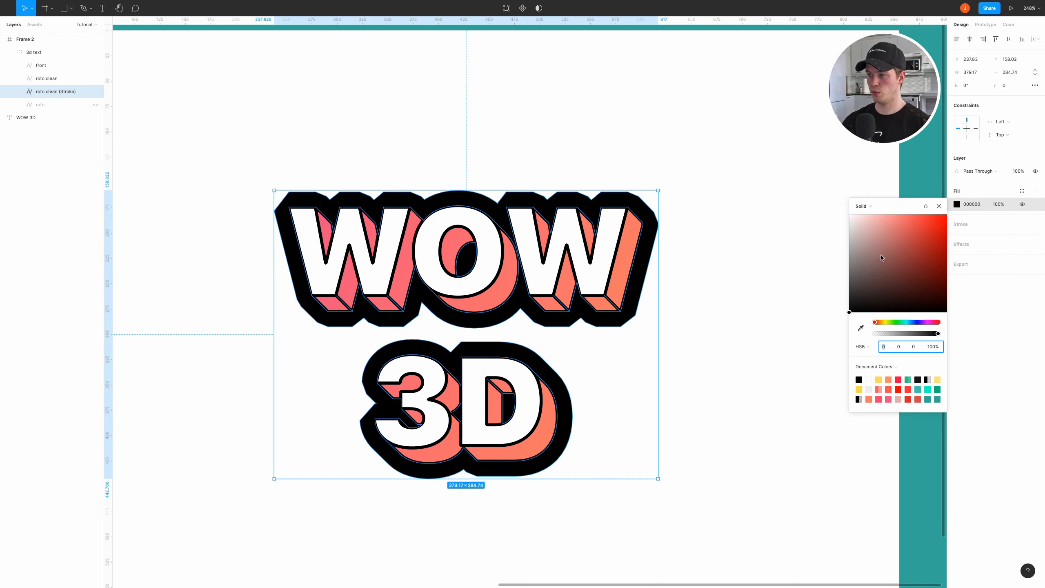
left_click(883, 322)
left_click_drag(902, 255, 901, 211)
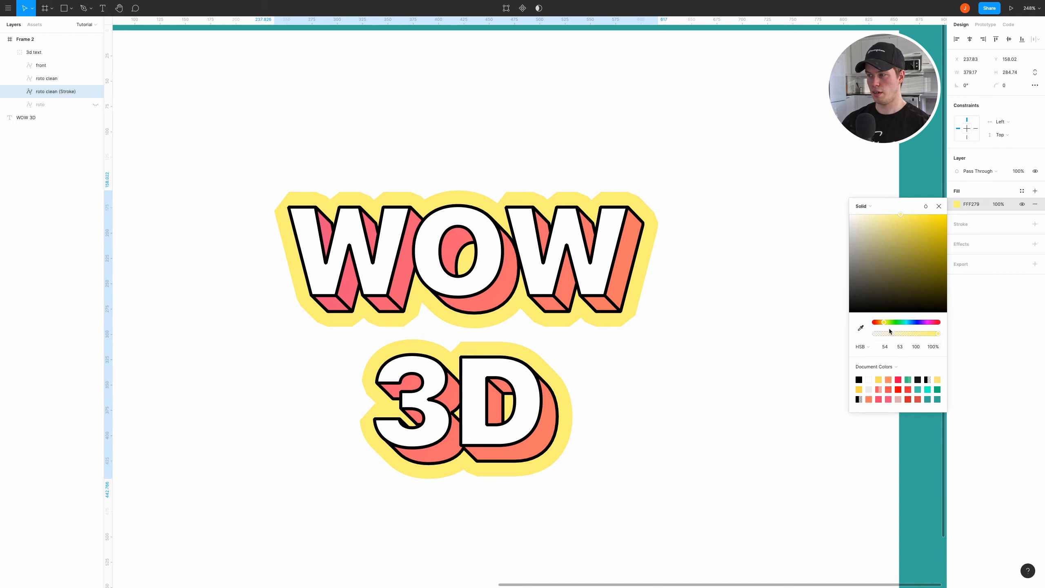
left_click_drag(885, 324, 883, 324)
left_click_drag(903, 215, 910, 214)
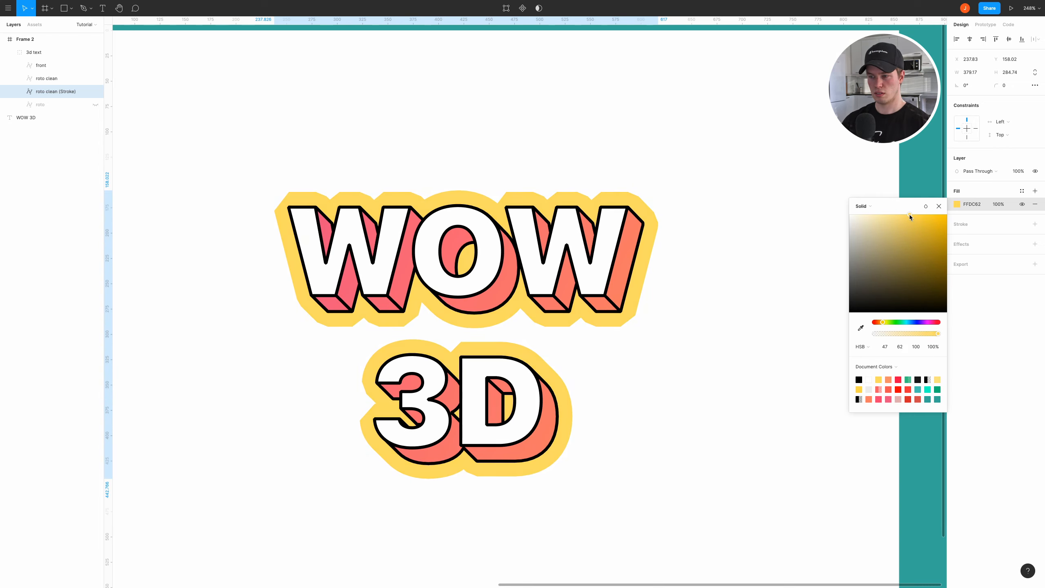
left_click(939, 206)
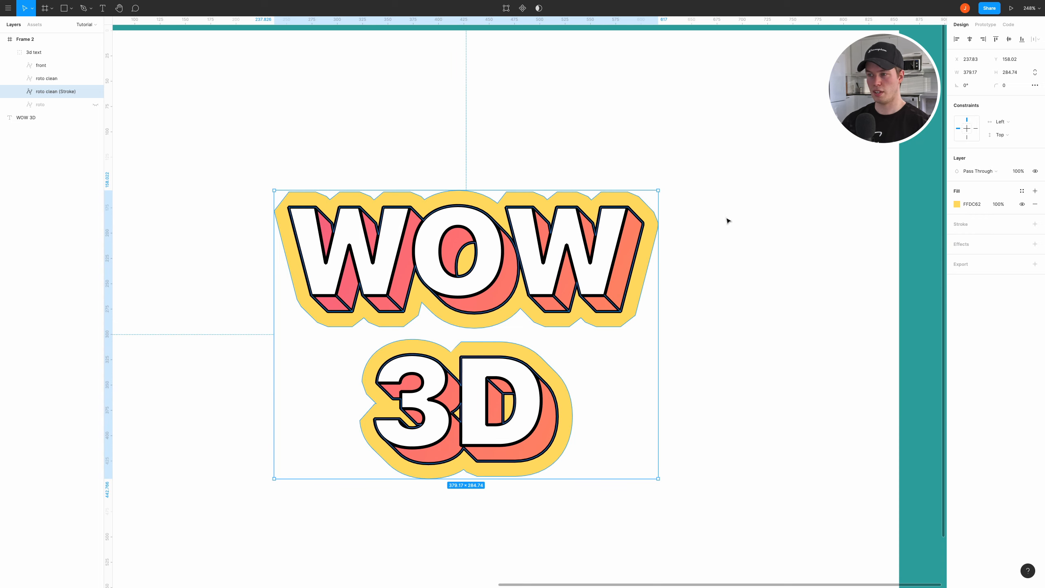
Step: Add a black outside stroke with a weight of 3 to the yellow outer shape
left_click(968, 230)
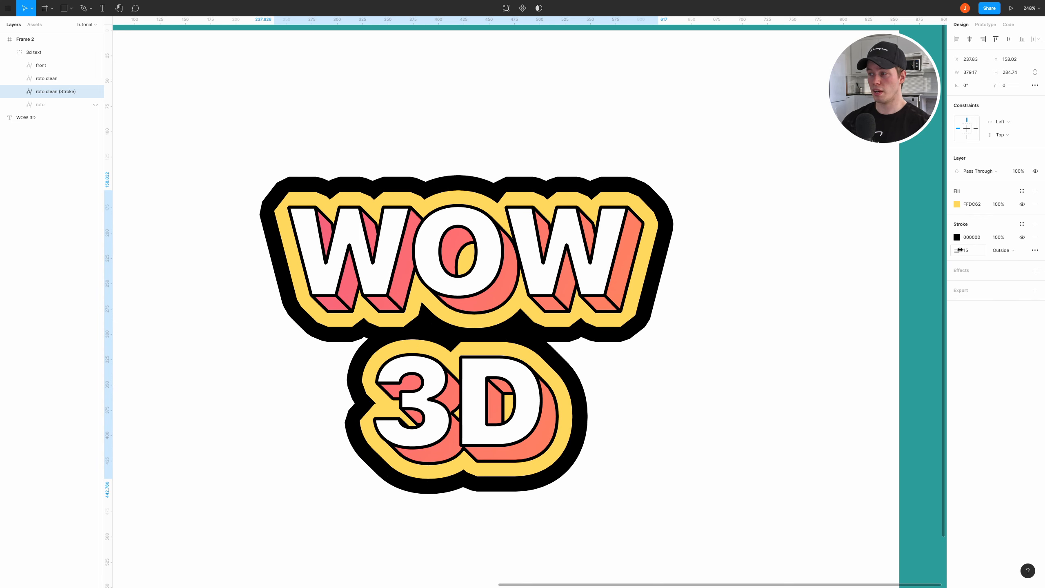
left_click_drag(960, 251, 951, 251)
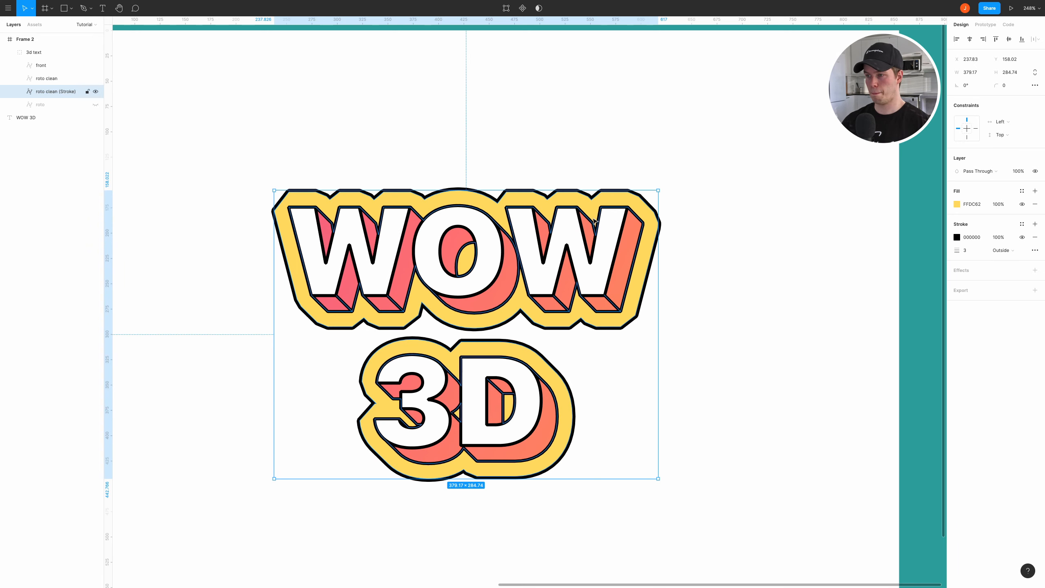
left_click(720, 228)
scroll(610, 251, "down", 4)
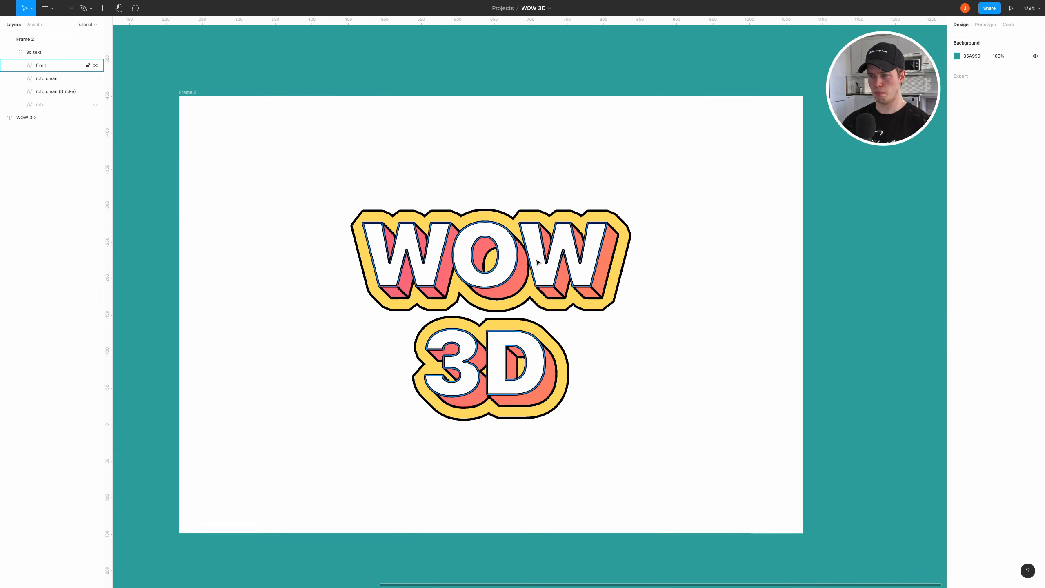
scroll(535, 259, "up", 6)
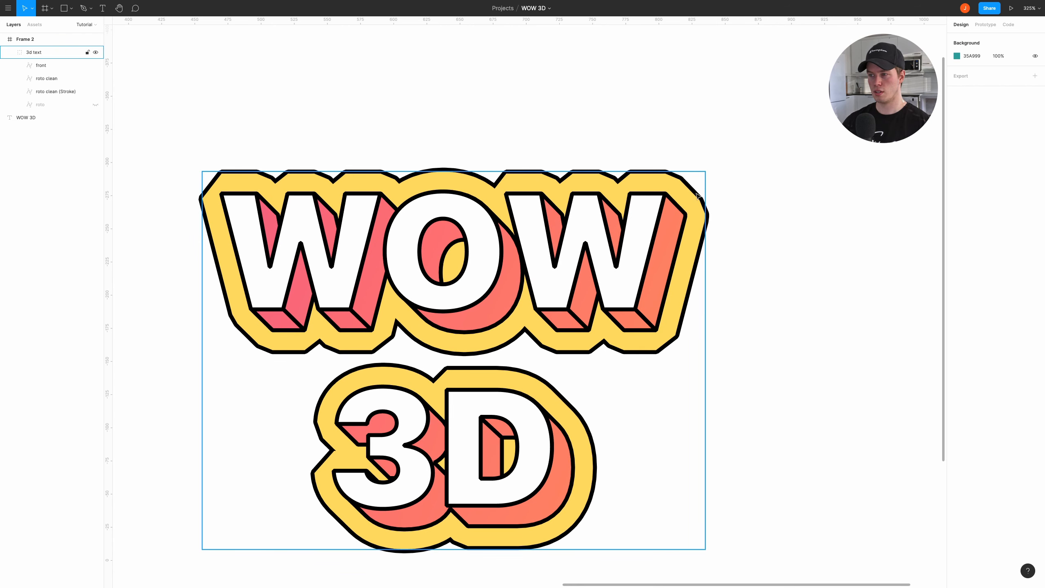
Step: Try a stroke weight of 1 on the yellow outer shape, and restore it to 3
double_click(637, 208)
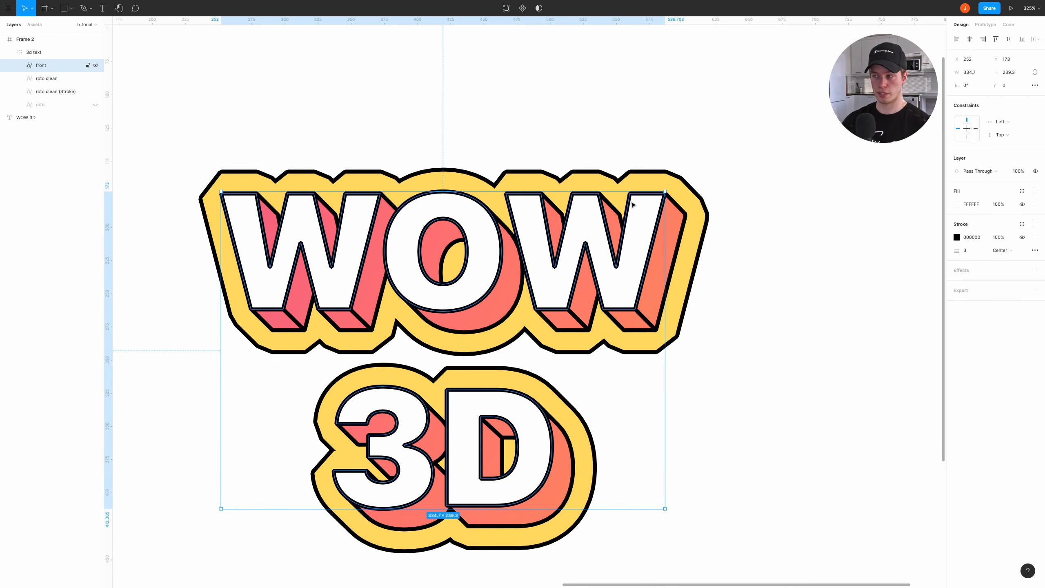
left_click(703, 207)
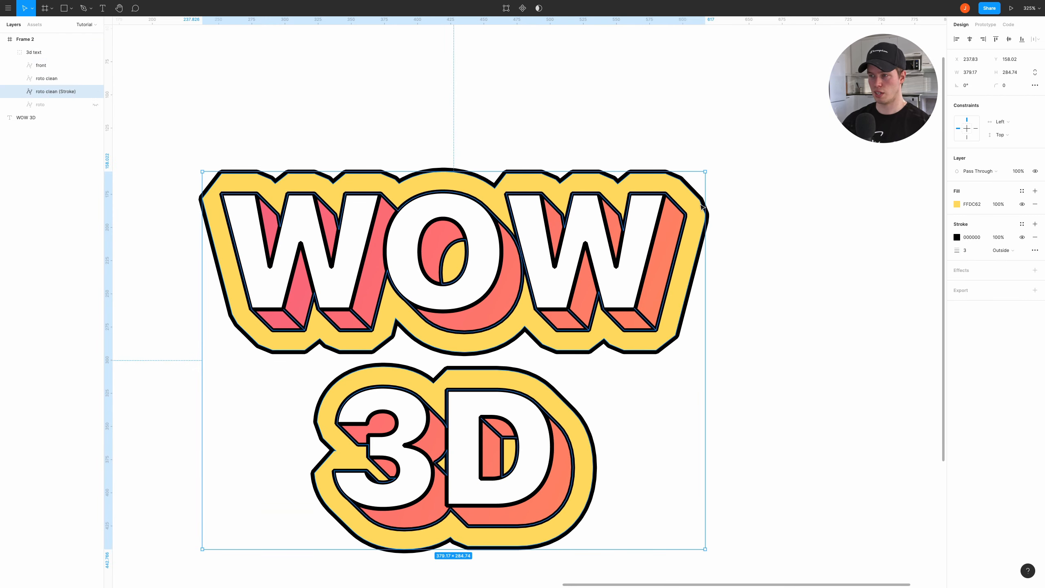
left_click(968, 251)
type("1")
key("Return")
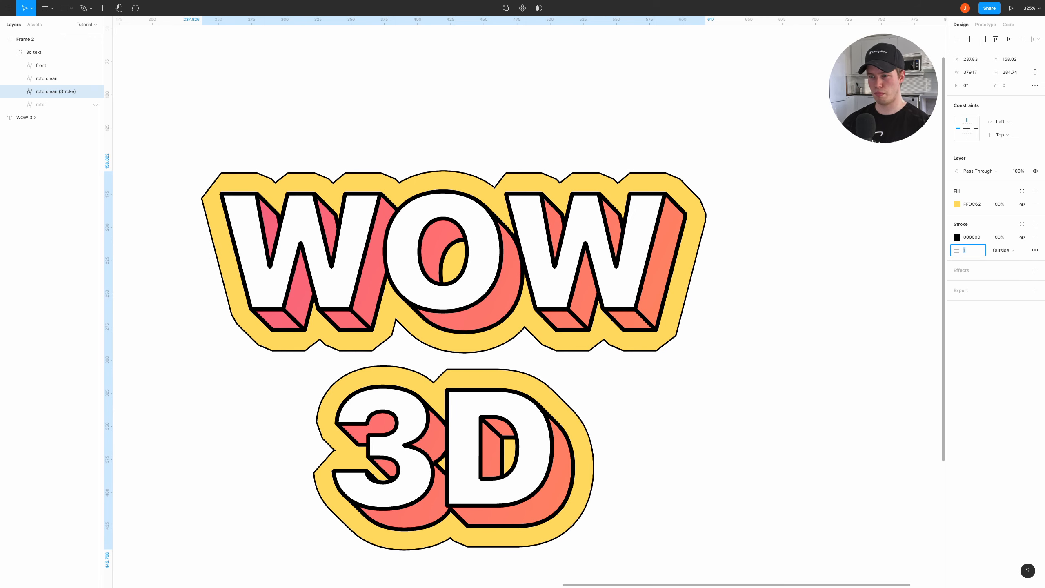
type("3")
key("Return")
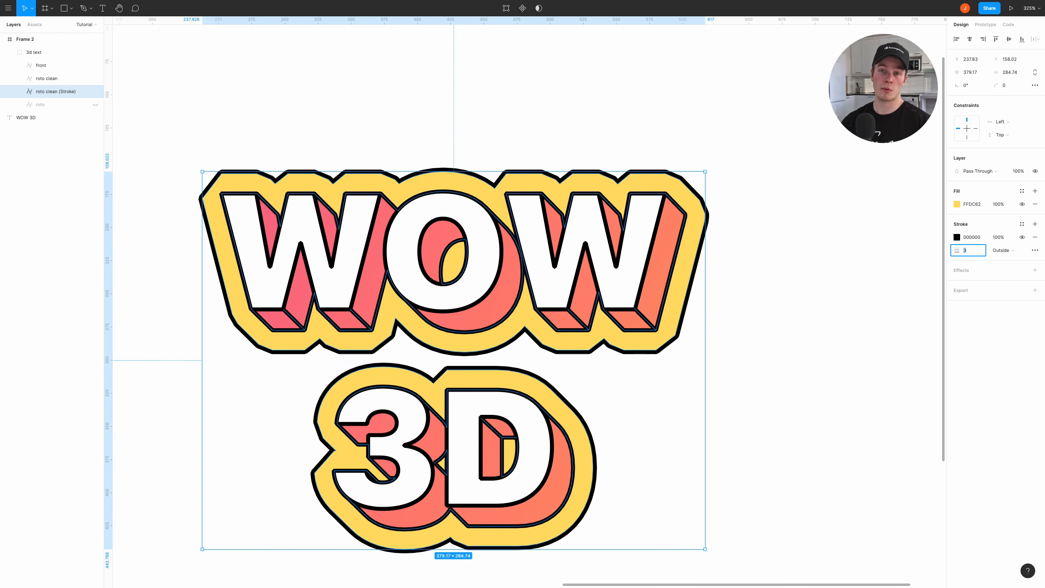
key("Escape")
left_click(788, 282)
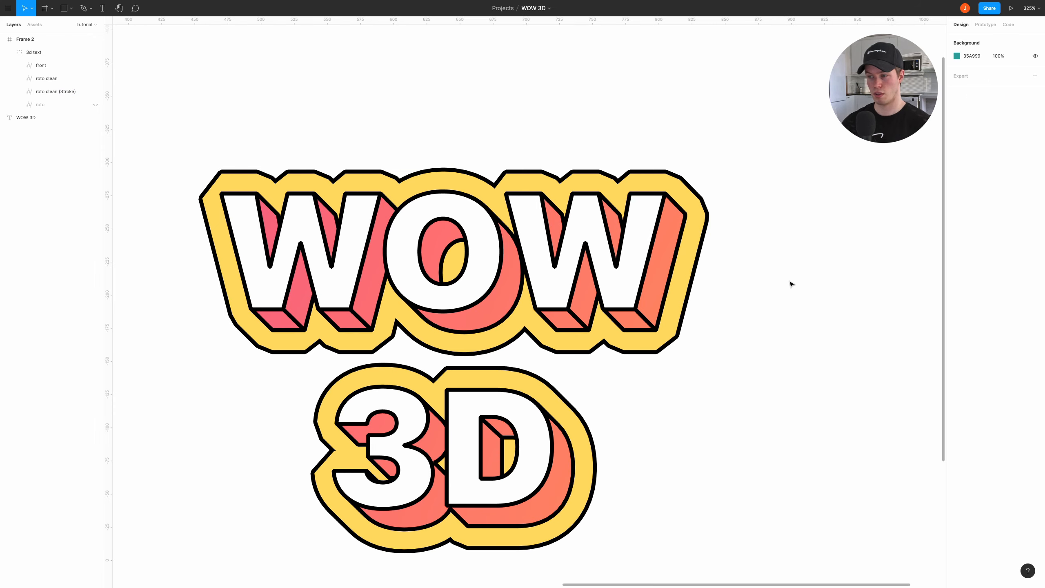
Step: Select the 3d text group and collapse its layers, keeping the group at its original position in the frame
scroll(677, 249, "down", 10)
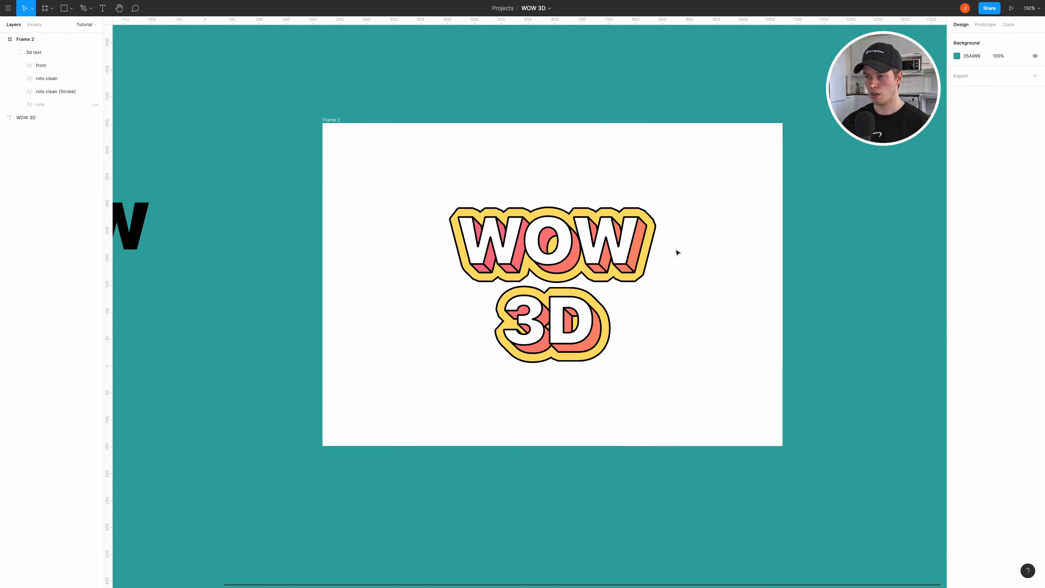
left_click(545, 236)
scroll(545, 236, "right", 3)
scroll(423, 222, "up", 3)
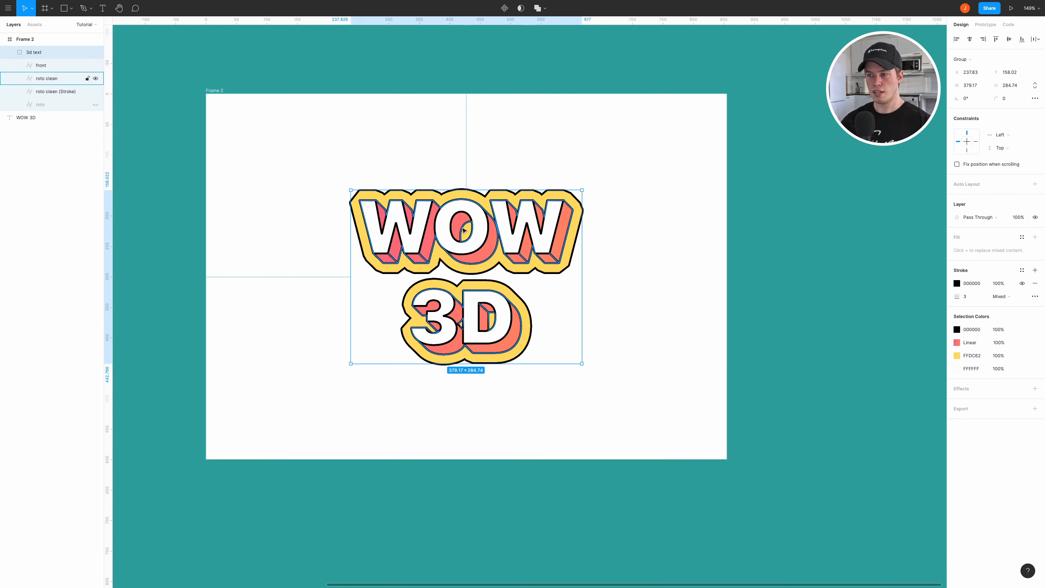
left_click(9, 52)
left_click_drag(470, 229, 474, 232)
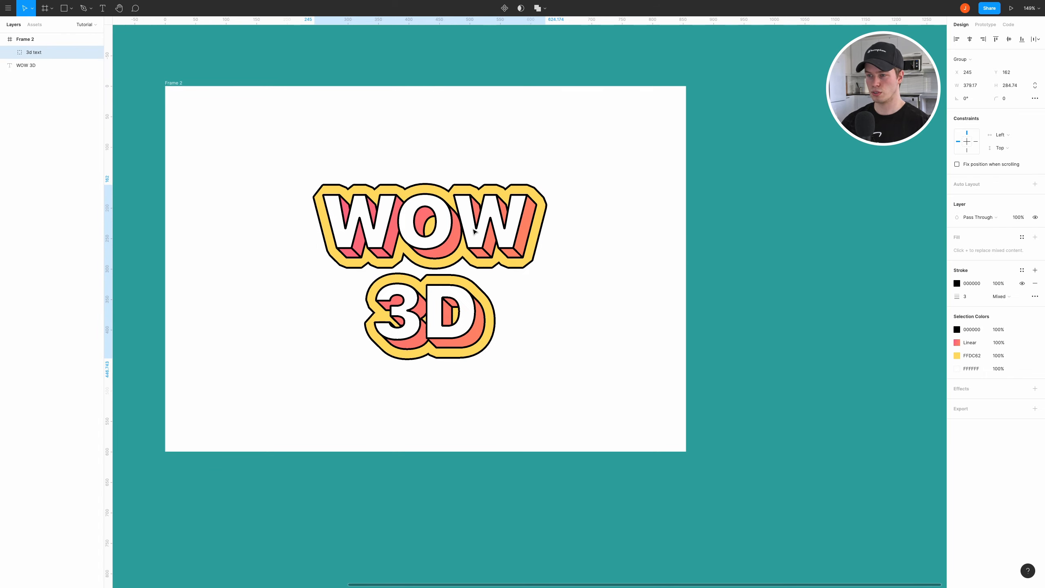
key("ctrl+z")
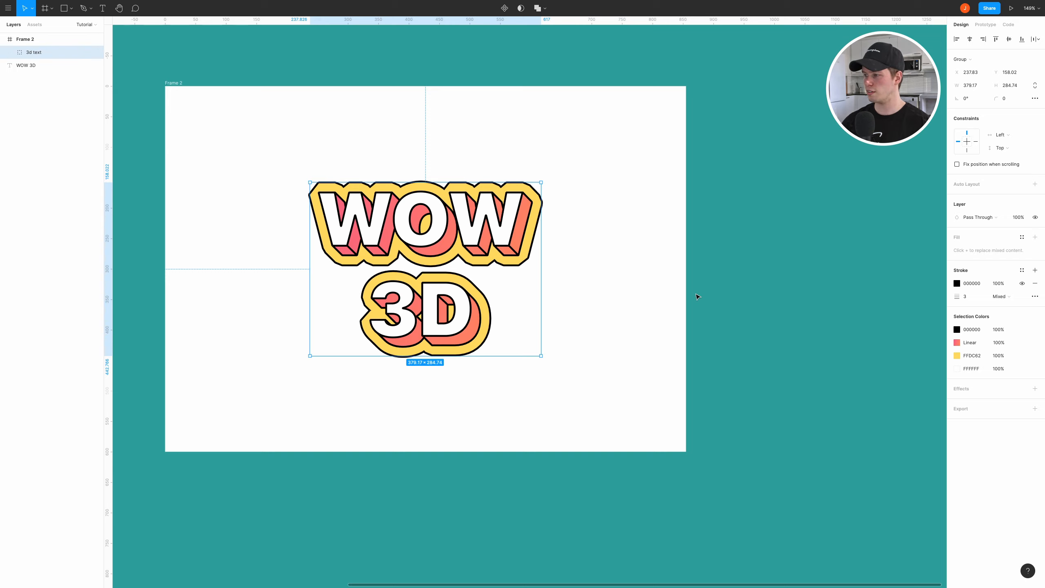
Step: Add a drop shadow to the 3d text group and set its blur to 50
left_click(969, 391)
left_click(957, 401)
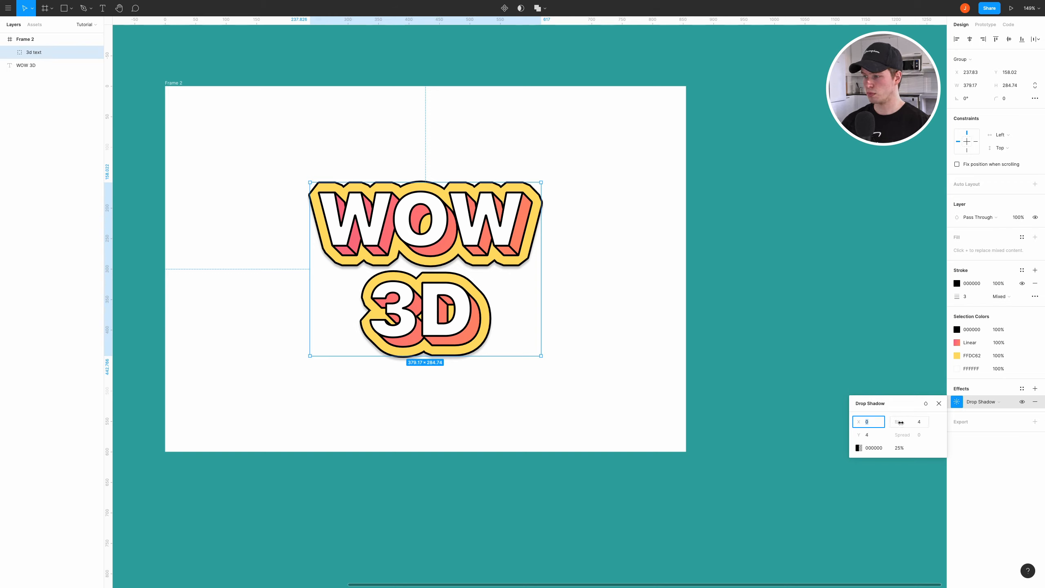
left_click_drag(899, 422, 184, 400)
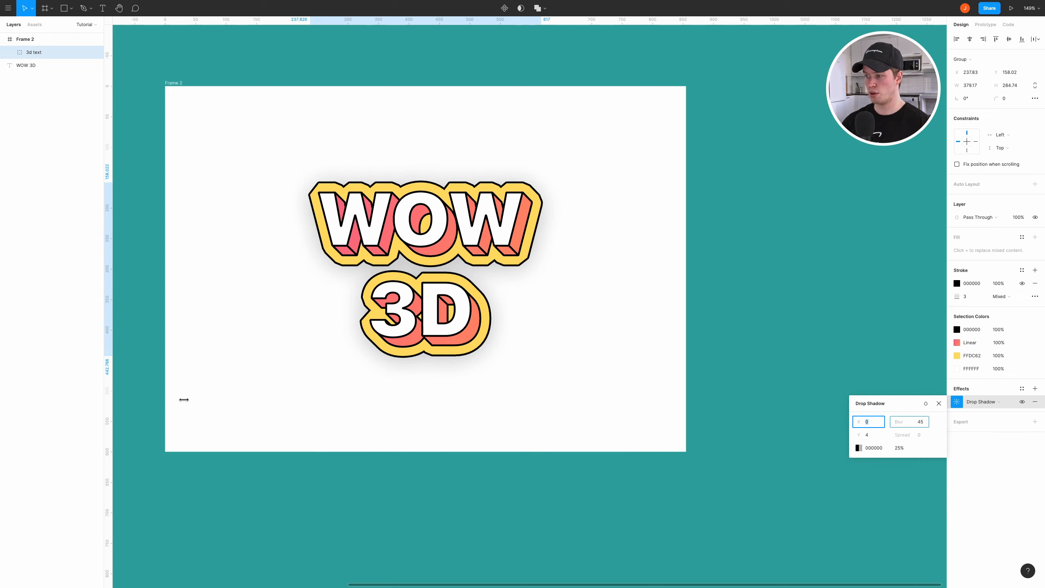
left_click(926, 423)
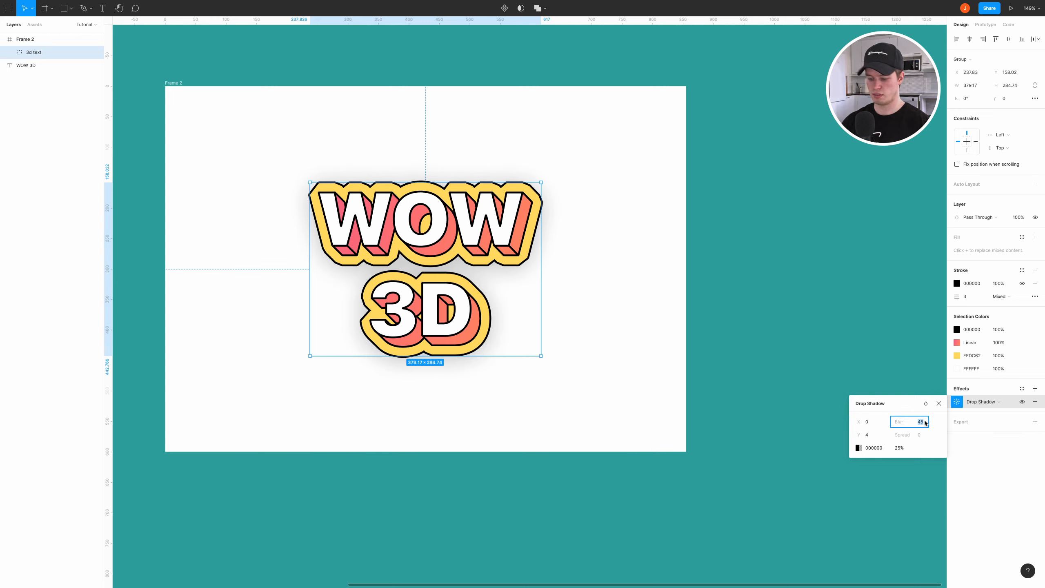
type("50")
key("Return")
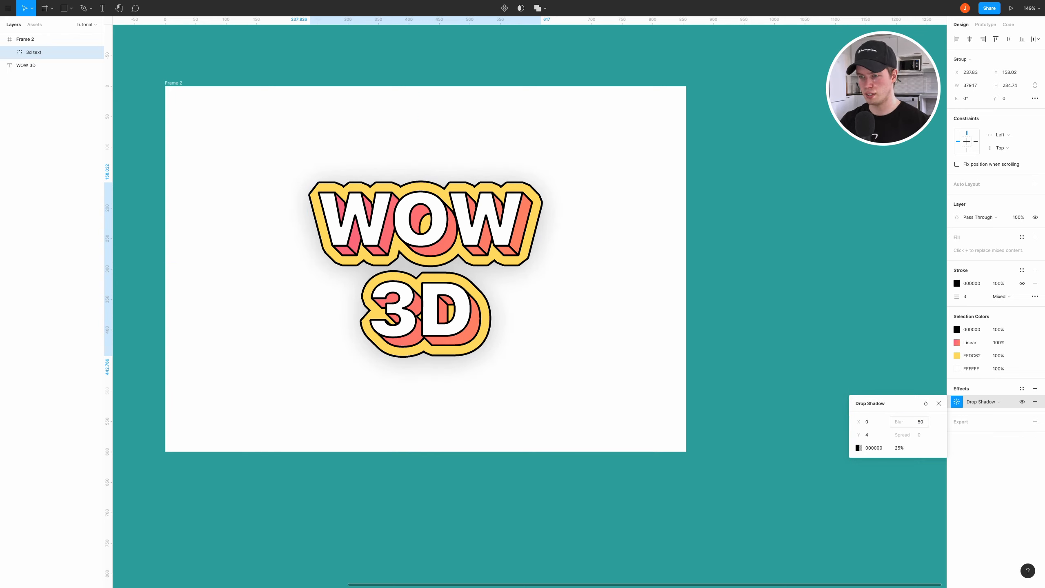
Step: Offset the drop shadow to X 39 and Y 36, set its opacity to 15%, and close the effect settings
mouse_move(860, 421)
left_mouse_down()
mouse_move(853, 430)
mouse_move(882, 431)
mouse_move(858, 423)
mouse_move(860, 433)
left_mouse_up()
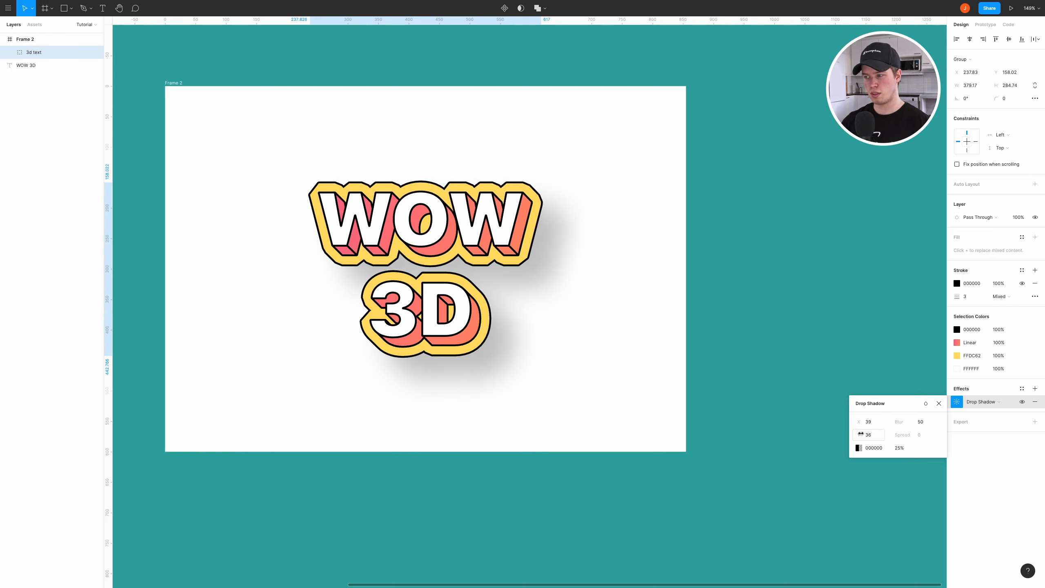
left_click(906, 449)
type("15")
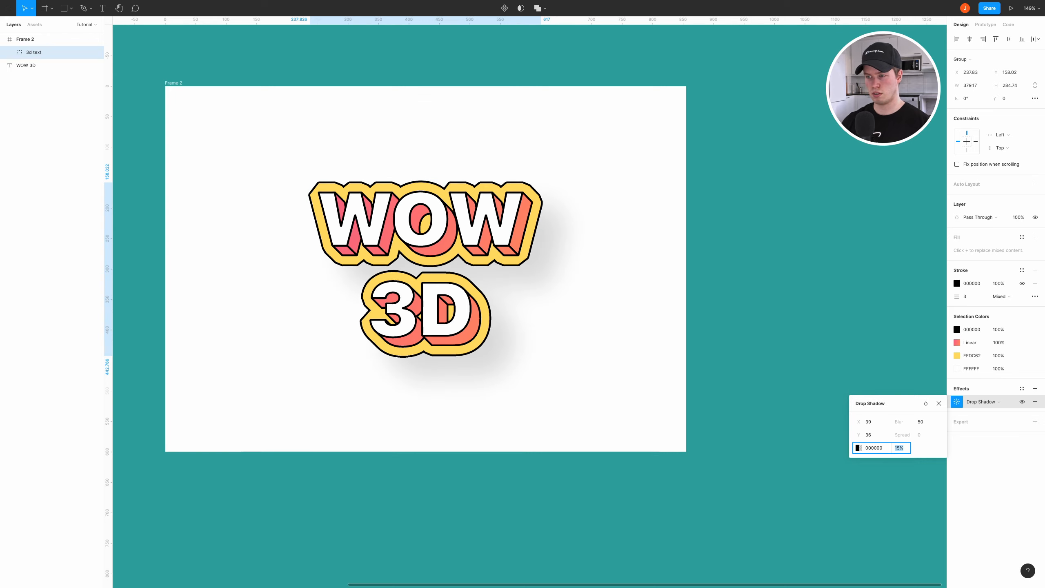
key("Return")
key("Down")
key("Down")
key("Down")
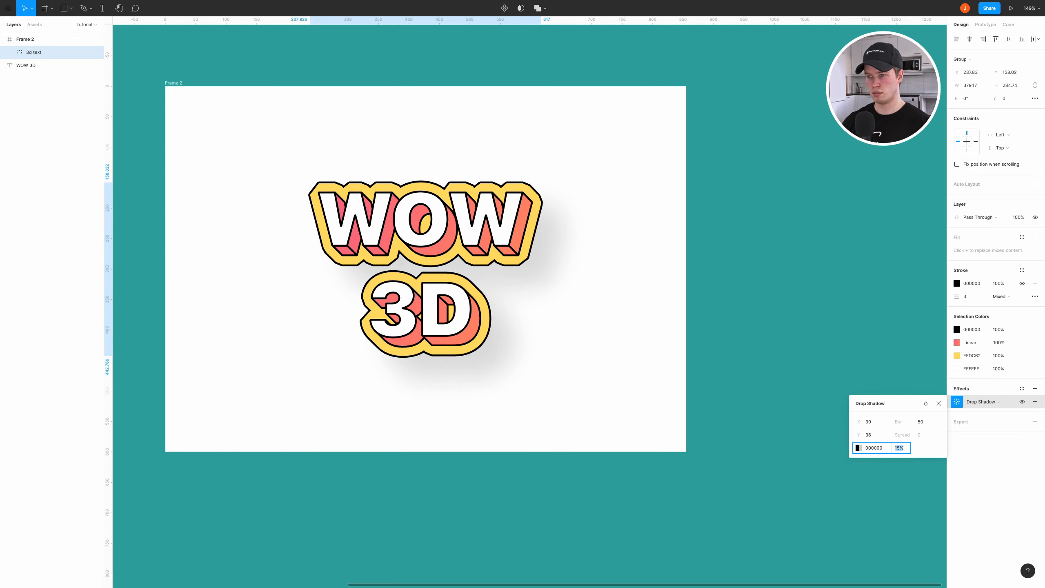
key("Escape")
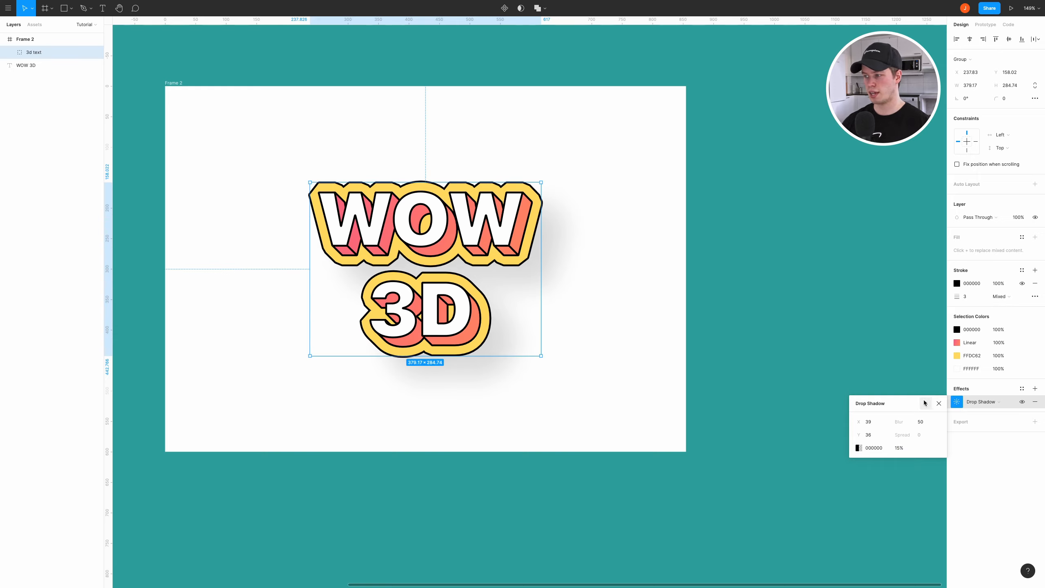
left_click(939, 403)
scroll(494, 231, "left", 2)
scroll(494, 230, "up", 1)
left_click(346, 148)
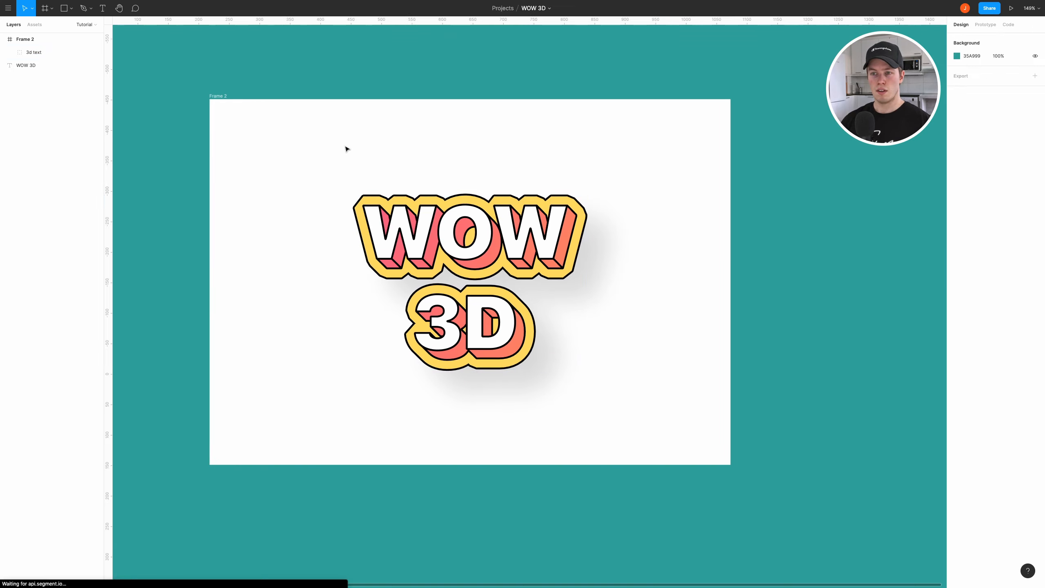
Step: Change the fill of Frame 2 from solid to a linear gradient
scroll(346, 149, "down", 1)
left_click(44, 39)
scroll(590, 142, "down", 1)
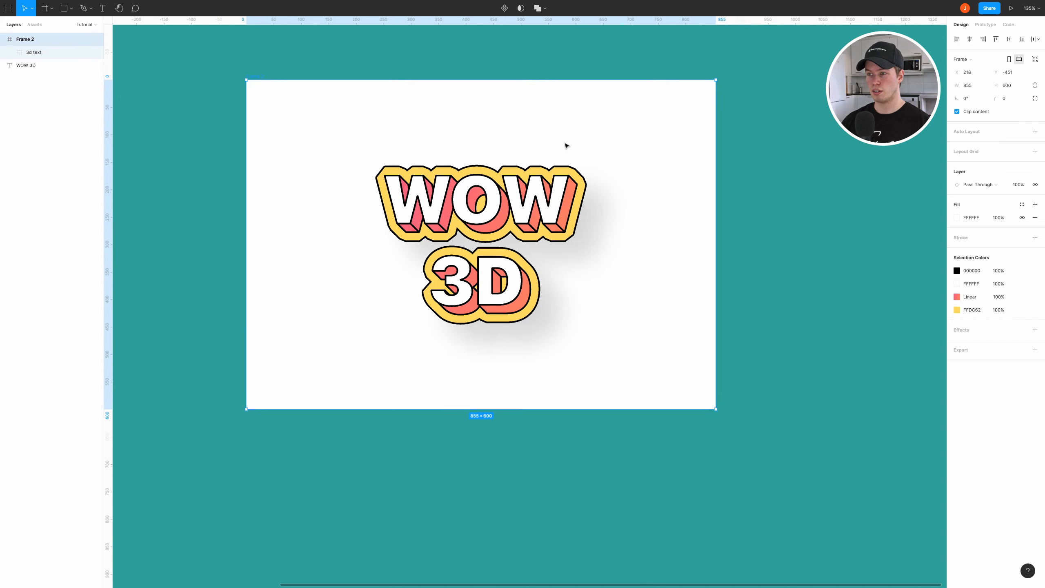
left_click(959, 216)
left_click(877, 226)
left_click(877, 226)
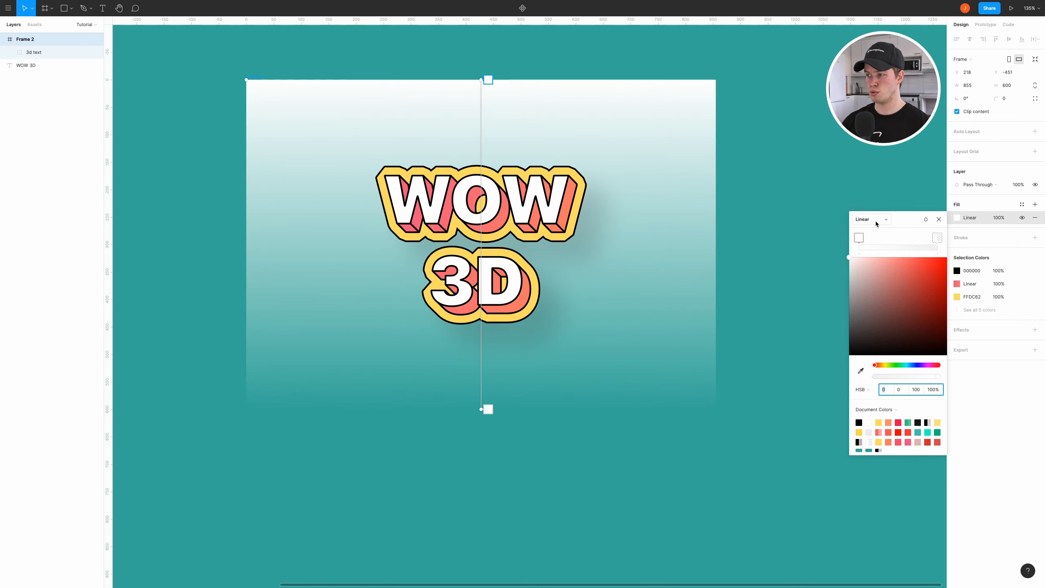
Step: Change Frame 2's fill to a radial gradient running diagonally from near the frame's upper-left corner to near its lower-right corner
left_click(876, 221)
left_click(872, 229)
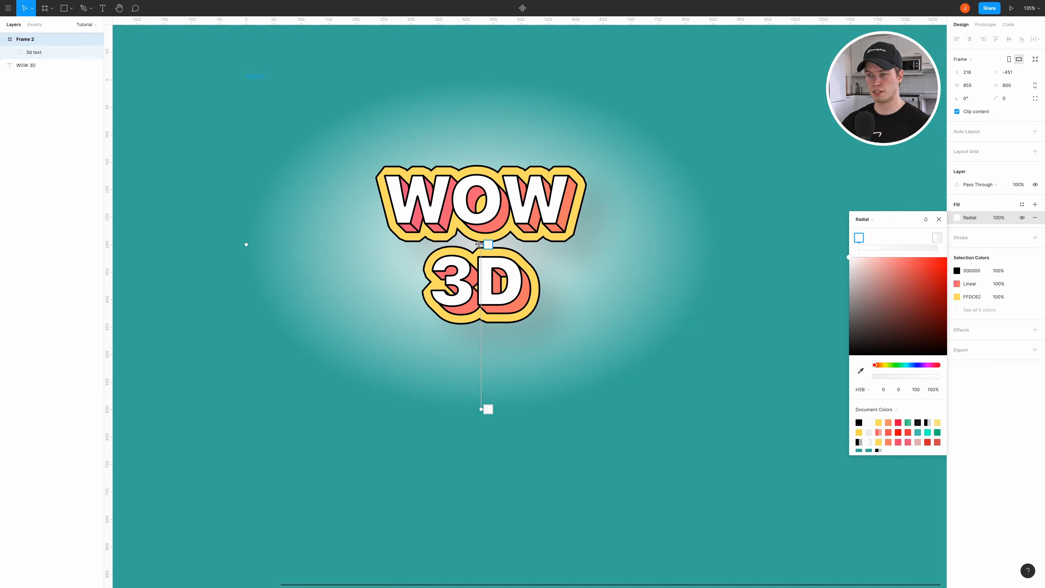
left_click_drag(482, 244, 273, 106)
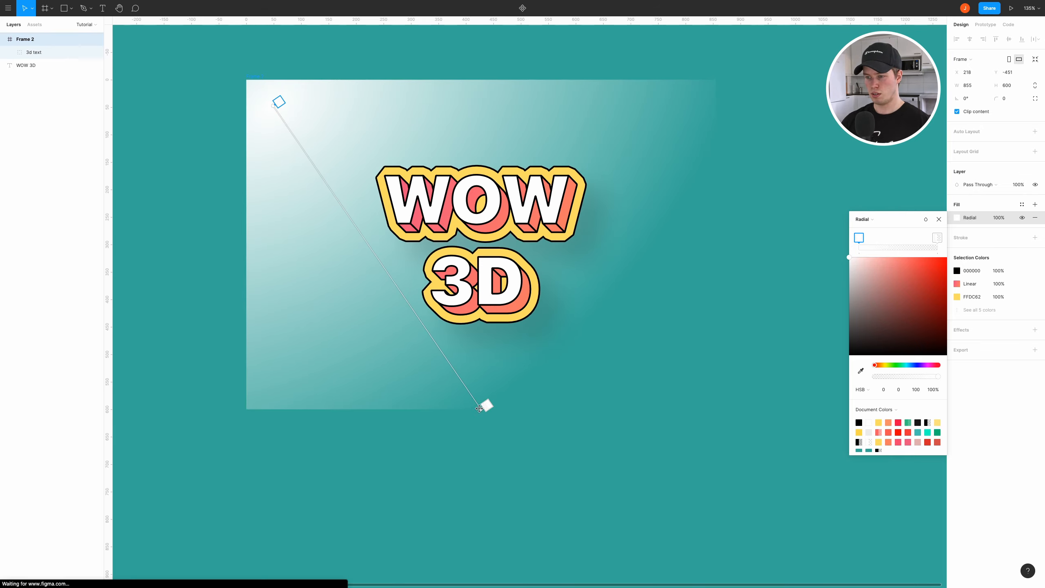
left_click_drag(487, 406, 681, 370)
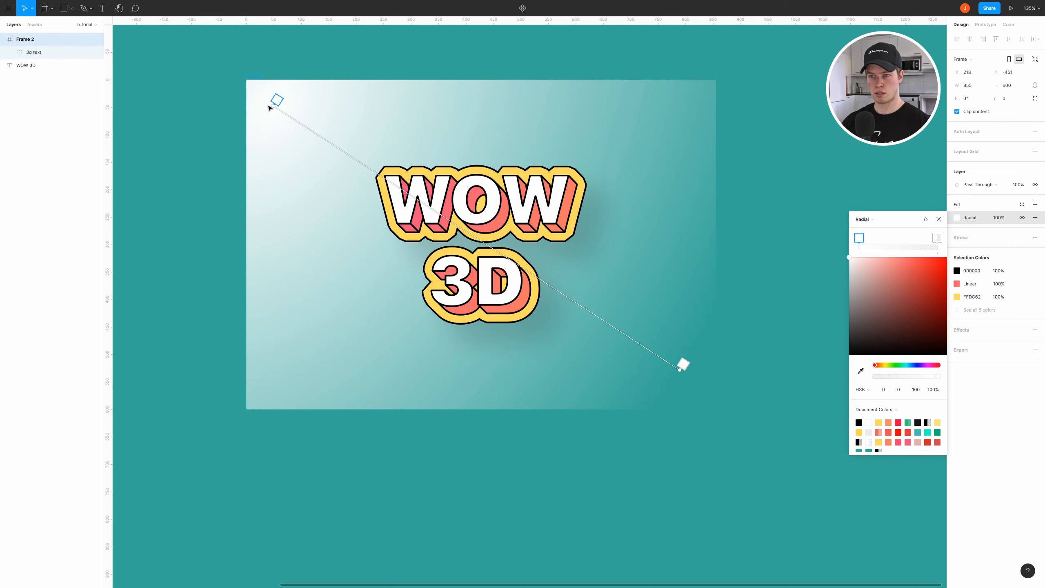
left_click_drag(277, 121, 347, 76)
Step: Pull the radial gradient's width handle closer to the frame and fine-tune the gradient's start and end points
scroll(434, 182, "down", 6)
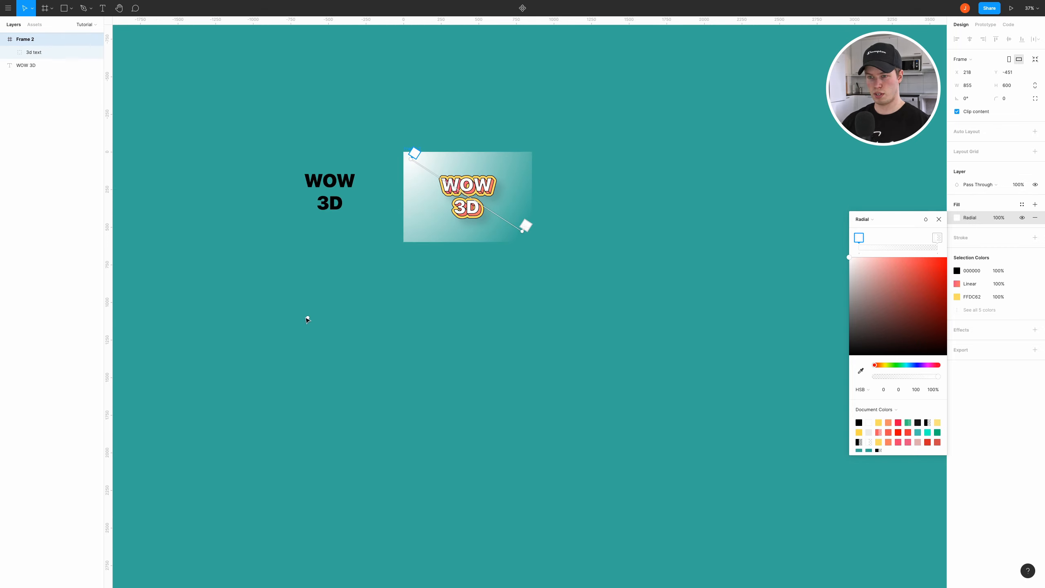
left_click_drag(310, 319, 380, 231)
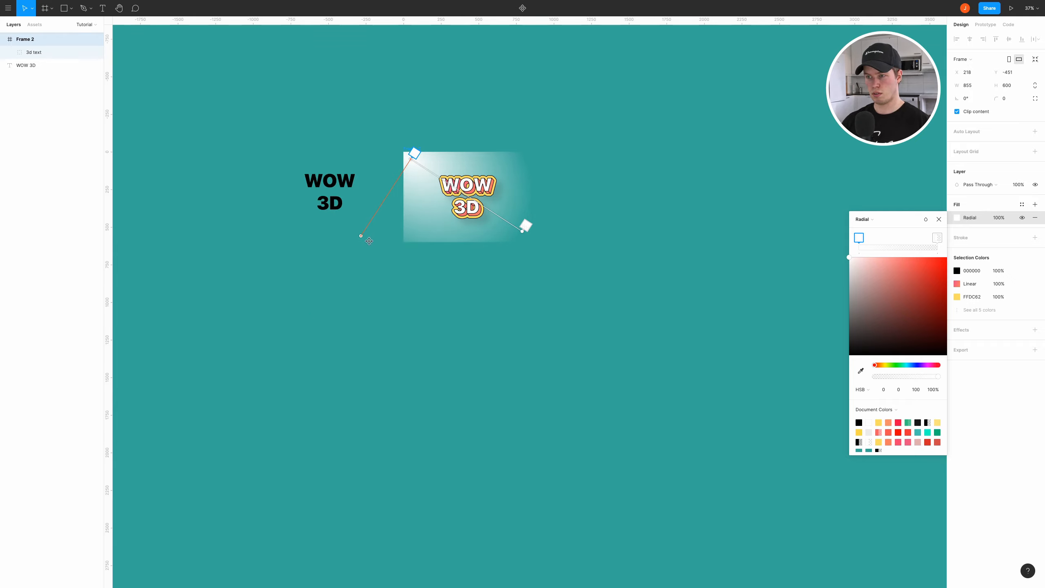
left_click_drag(525, 231, 522, 234)
left_click_drag(413, 159, 415, 157)
scroll(419, 157, "up", 5, "ctrl")
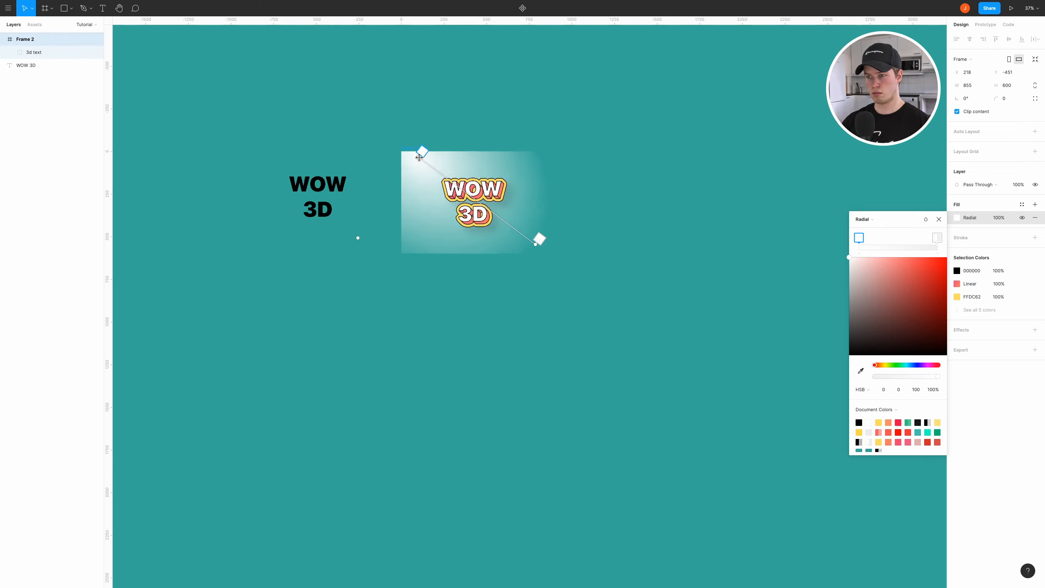
Step: Set the gradient's start stop to green, HSB 151, 93, 96, and raise the end stop's opacity to 100%
left_click(900, 365)
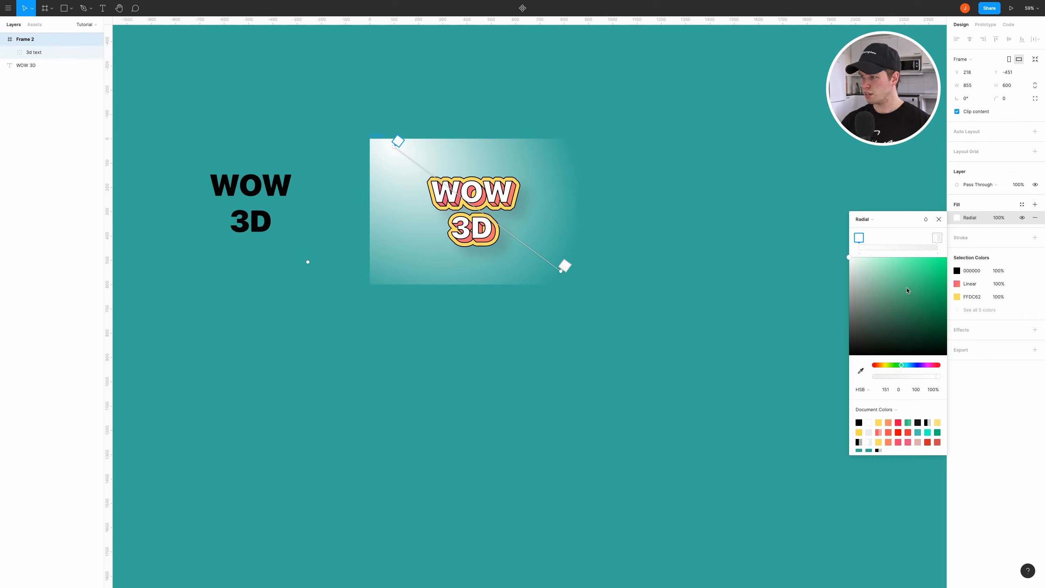
left_click_drag(922, 262, 940, 263)
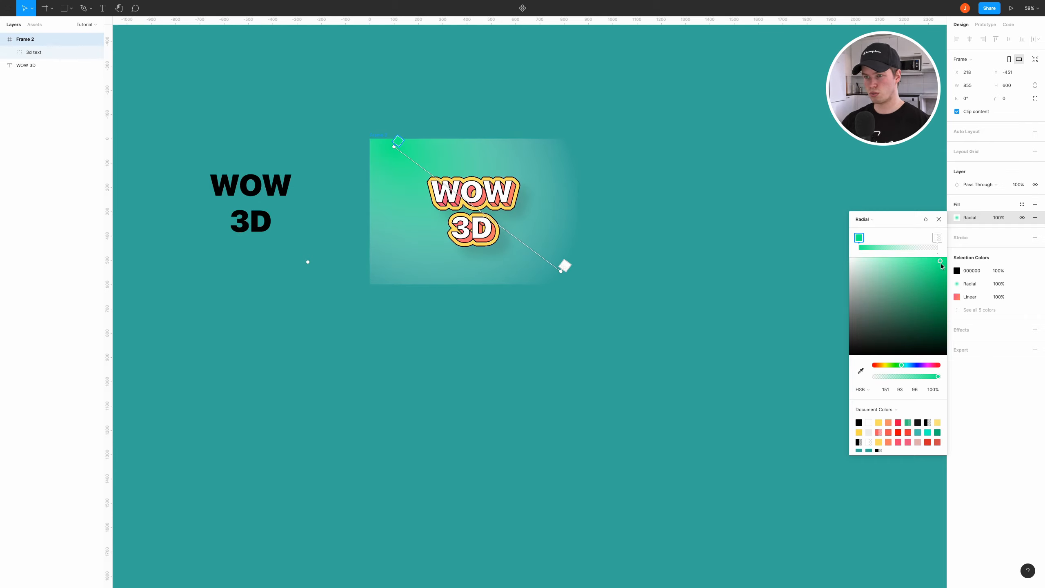
left_click(937, 238)
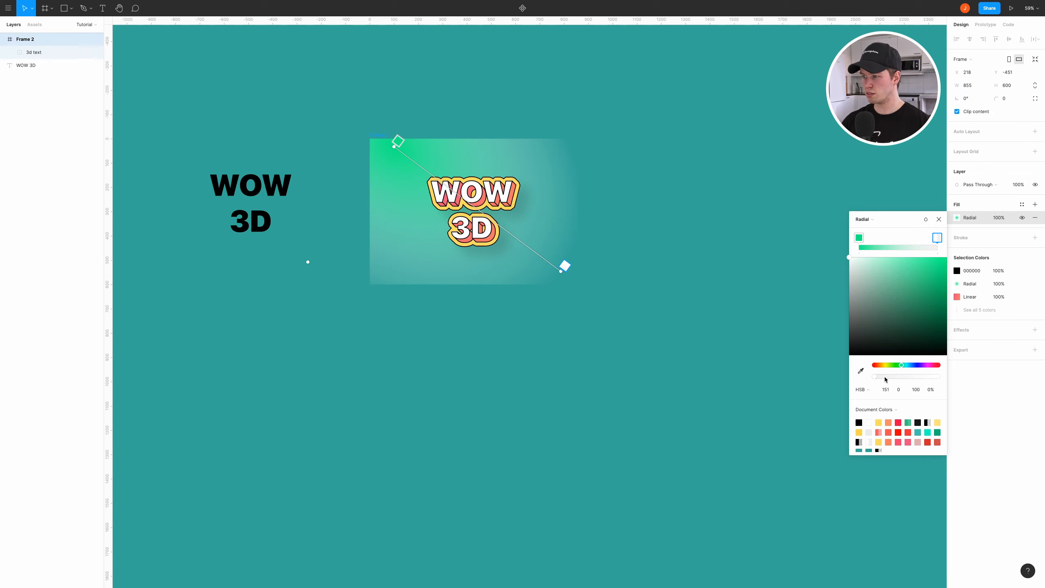
left_click_drag(885, 377, 966, 375)
Step: Sample the start stop's green for the end stop and shift it to teal, HSB 171, 78, 88
scroll(450, 172, "up", 5)
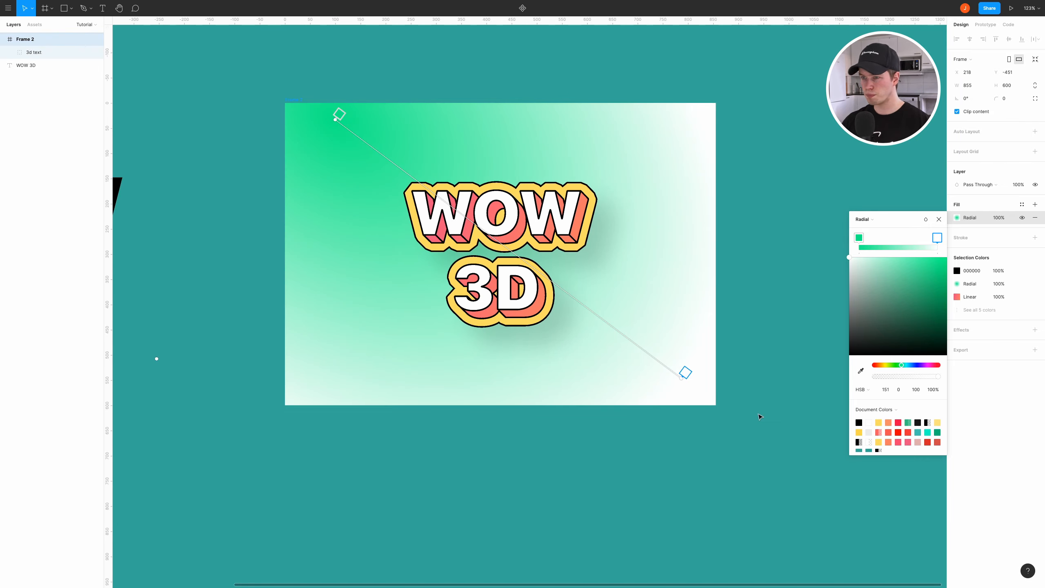
left_click(859, 372)
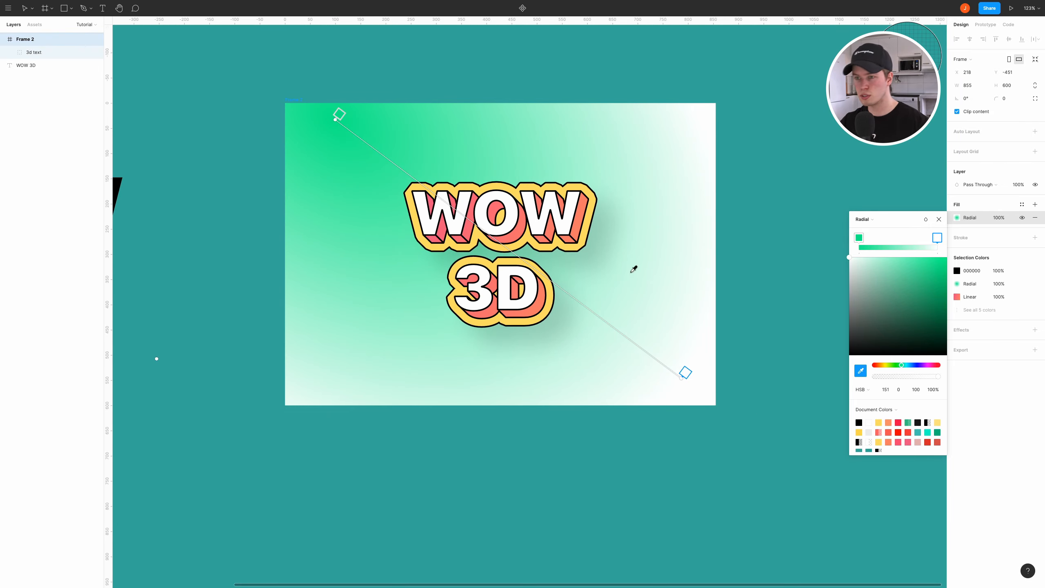
left_click(331, 127)
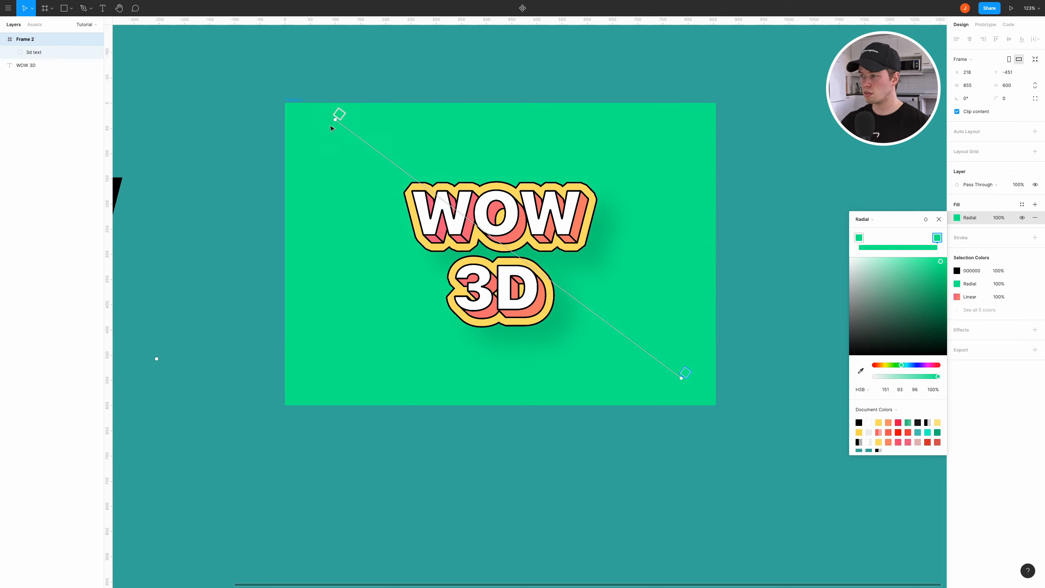
left_click(923, 277)
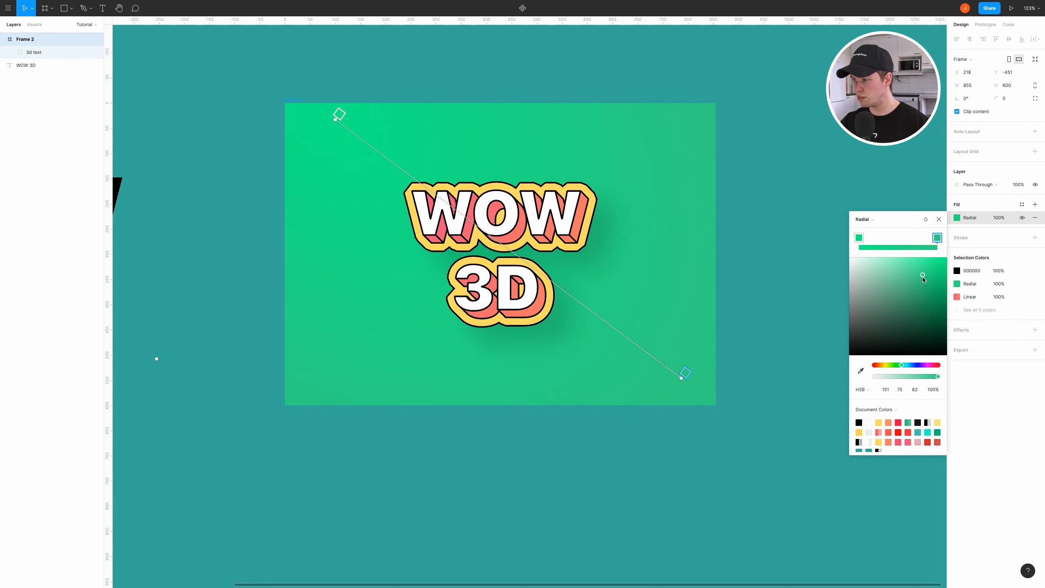
left_click(888, 391)
type("181")
key("Return")
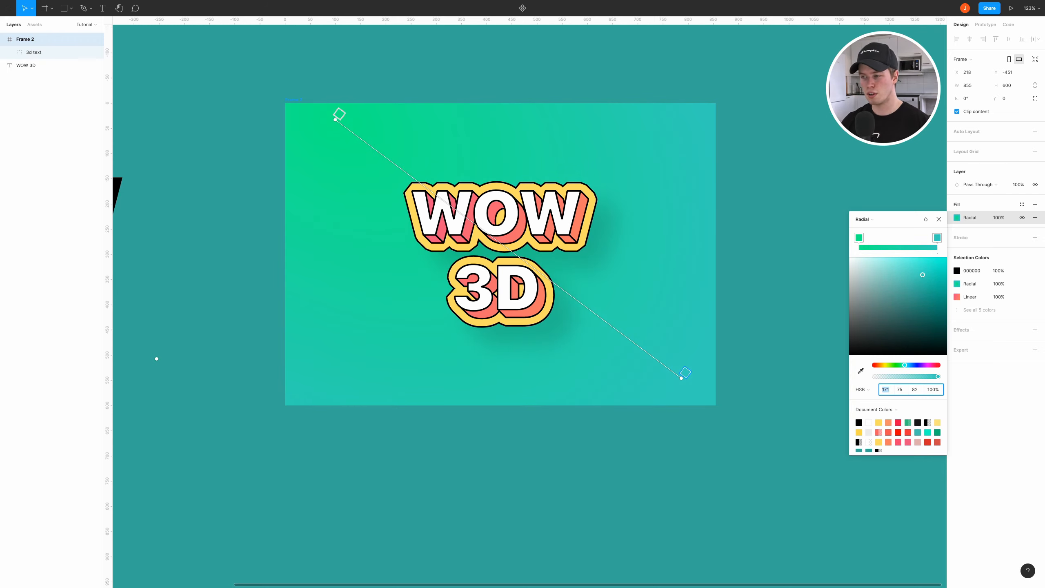
left_click_drag(925, 275, 926, 270)
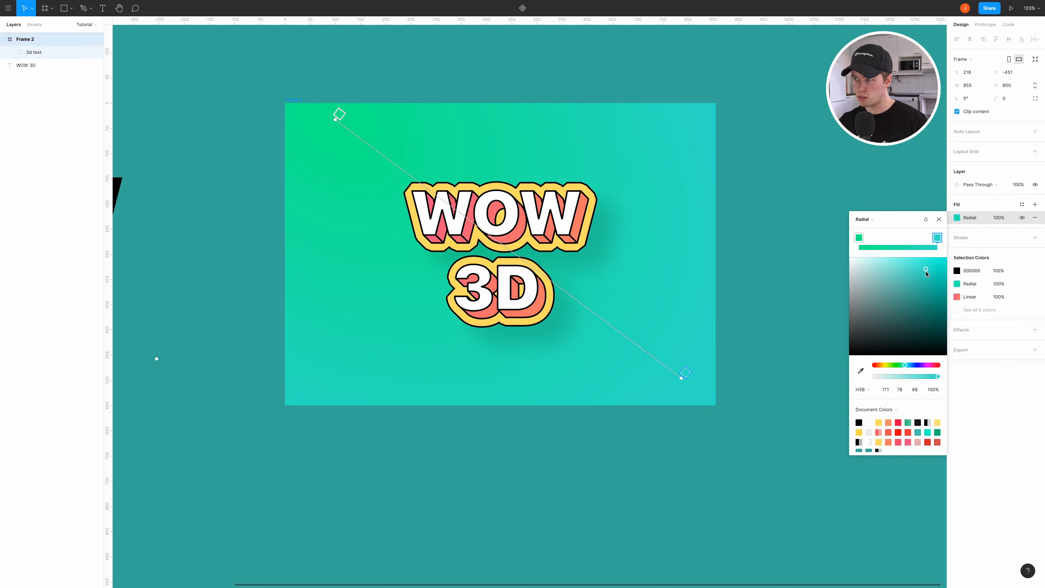
Step: Soften the start stop to HSB 151, 69, 94, move the gradient's start onto the frame's upper edge, and pull its end and width inward
left_click(859, 238)
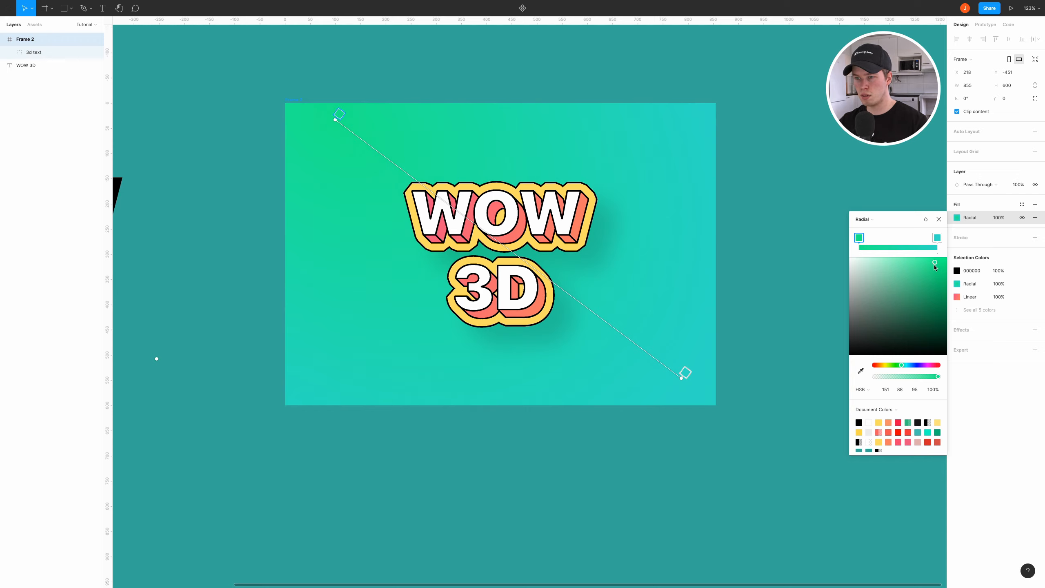
left_click_drag(939, 266, 917, 266)
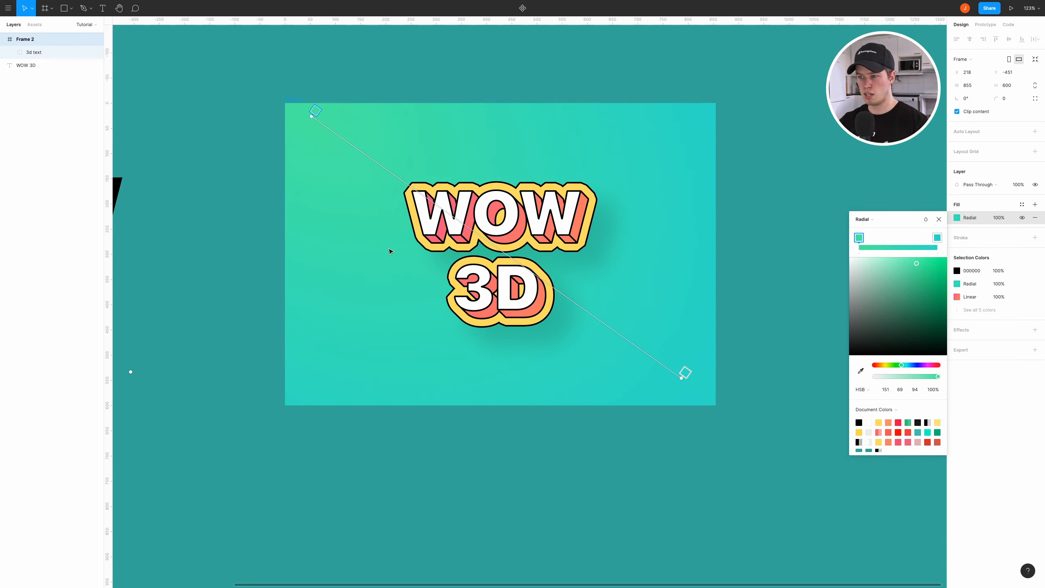
scroll(390, 249, "down", 5)
left_click_drag(266, 308, 251, 329)
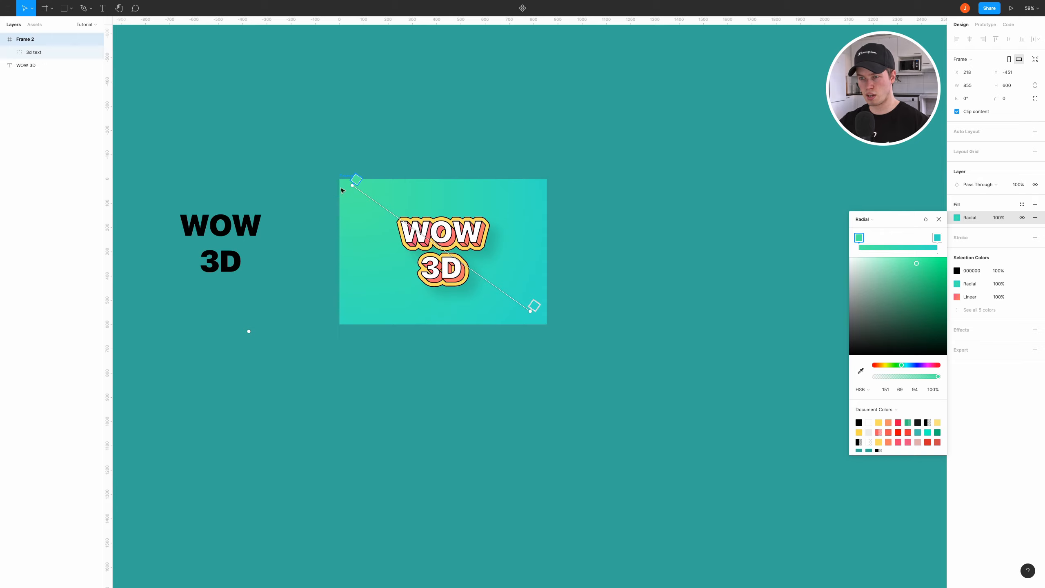
left_click_drag(353, 185, 353, 181)
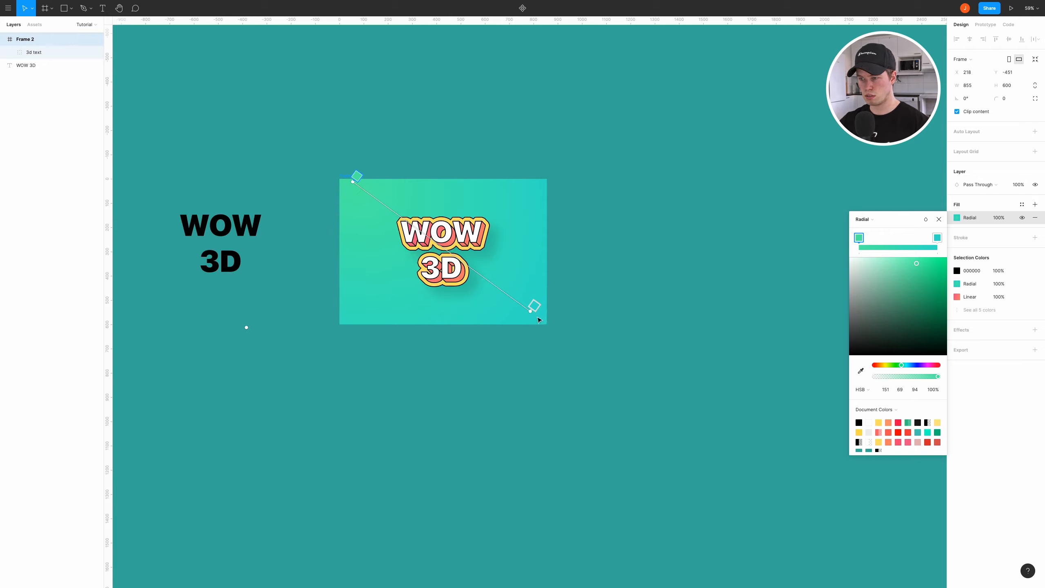
mouse_move(522, 311)
left_mouse_down()
mouse_move(493, 309)
mouse_move(506, 311)
left_mouse_up()
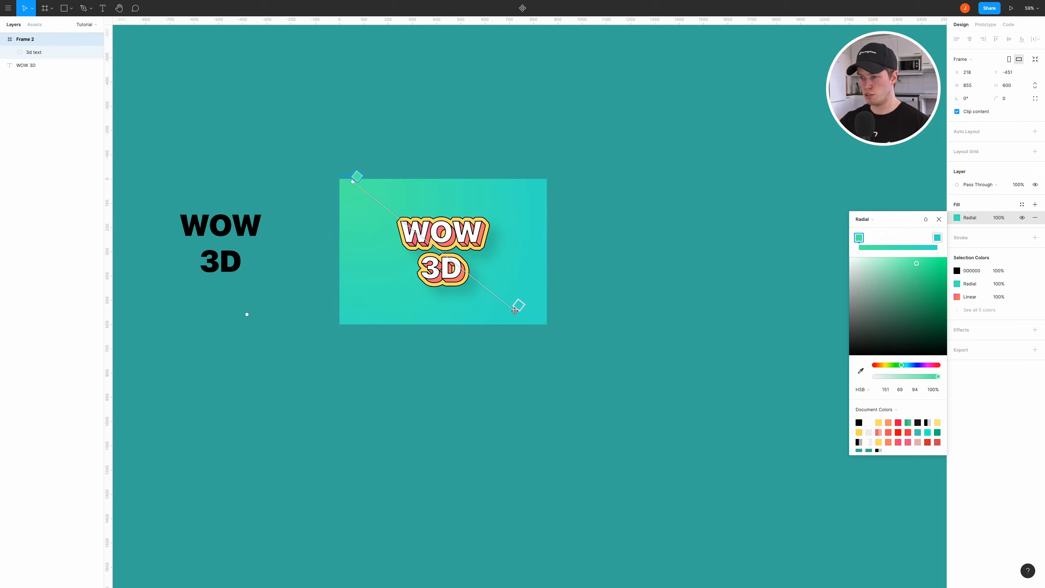
left_click_drag(354, 167, 354, 164)
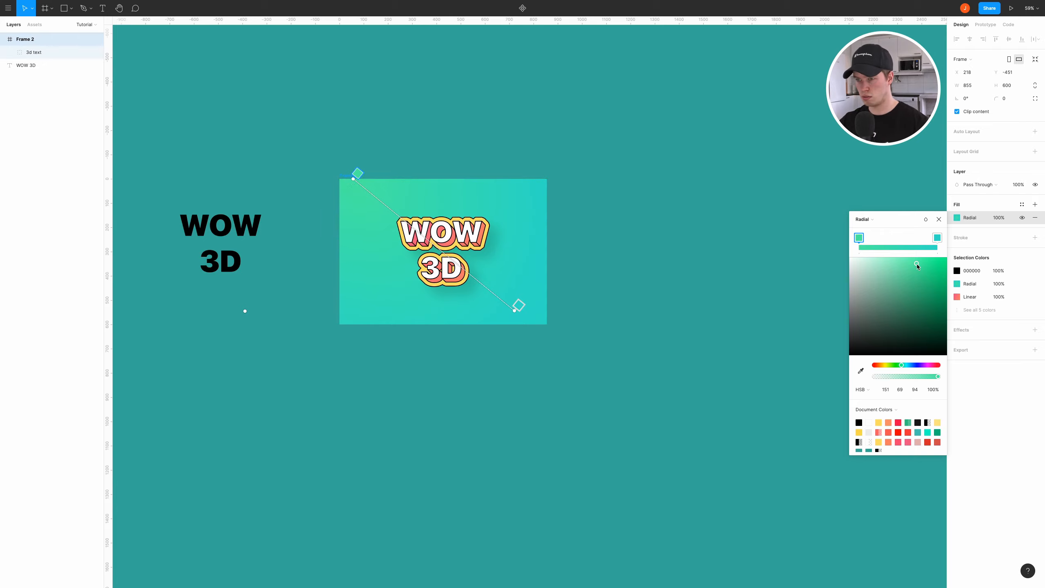
Step: Lighten the gradient's start stop to HSB 151, 55, 99, close the fill settings and deselect the frame
left_click_drag(917, 264, 903, 261)
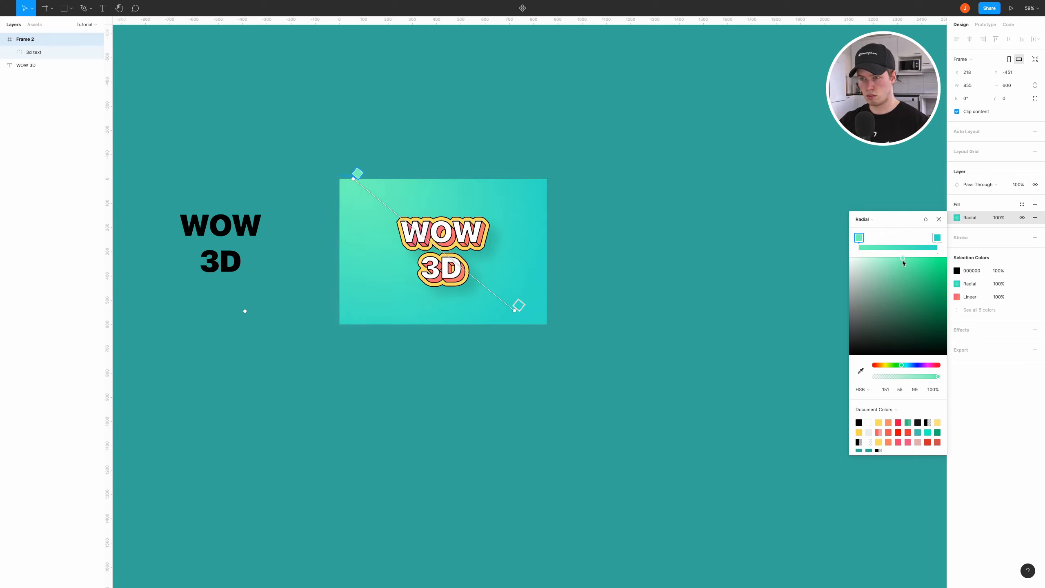
left_click(939, 219)
left_click(728, 232)
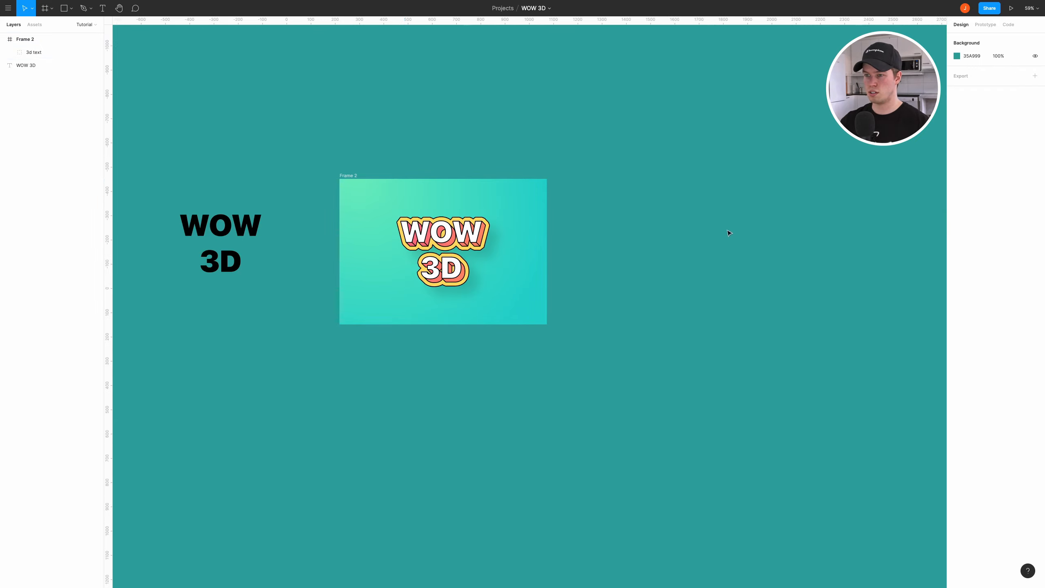
scroll(505, 218, "left", 1)
scroll(508, 221, "up", 5)
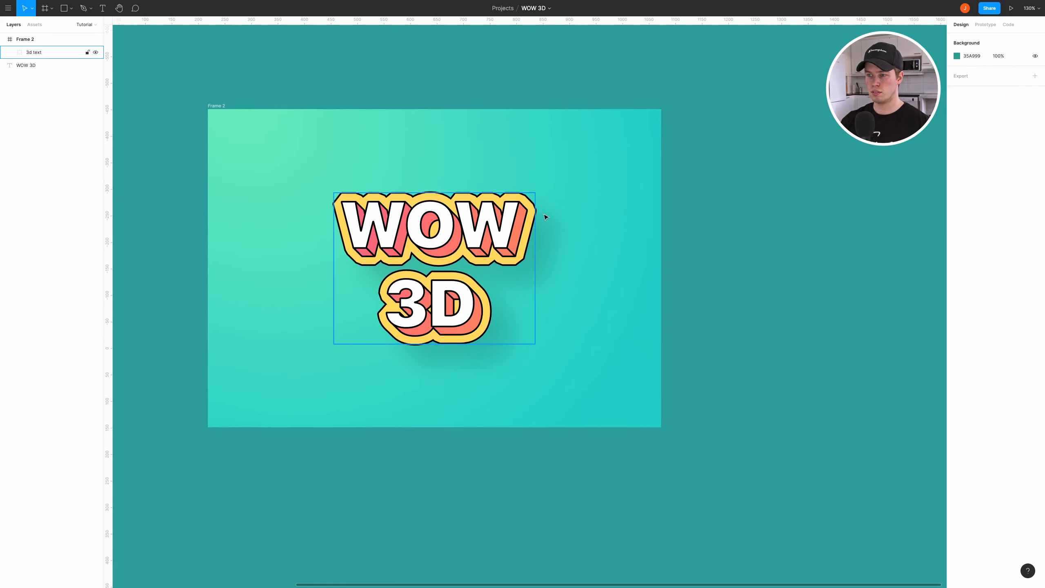
left_click_drag(586, 229, 623, 230)
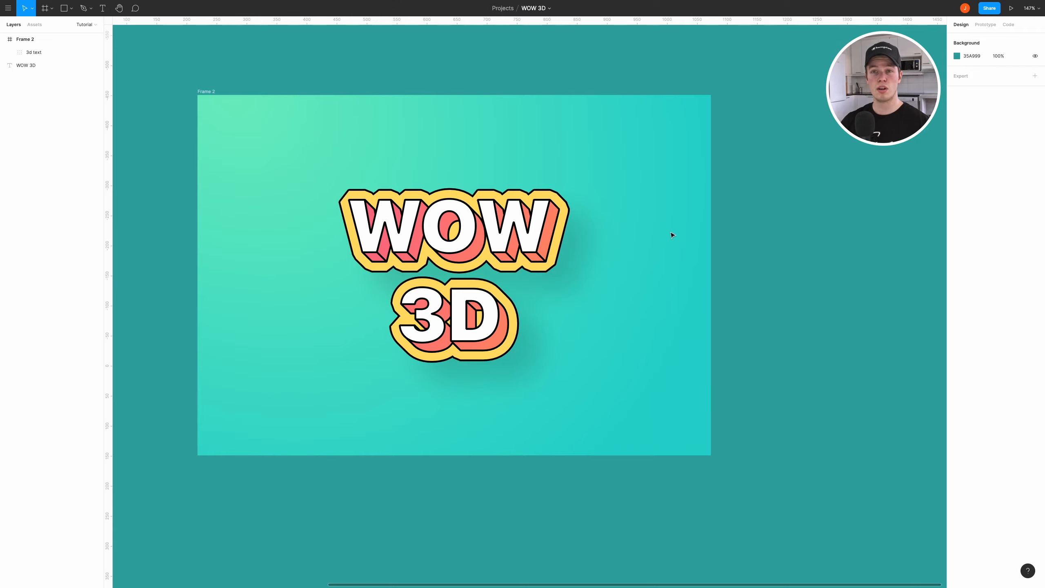